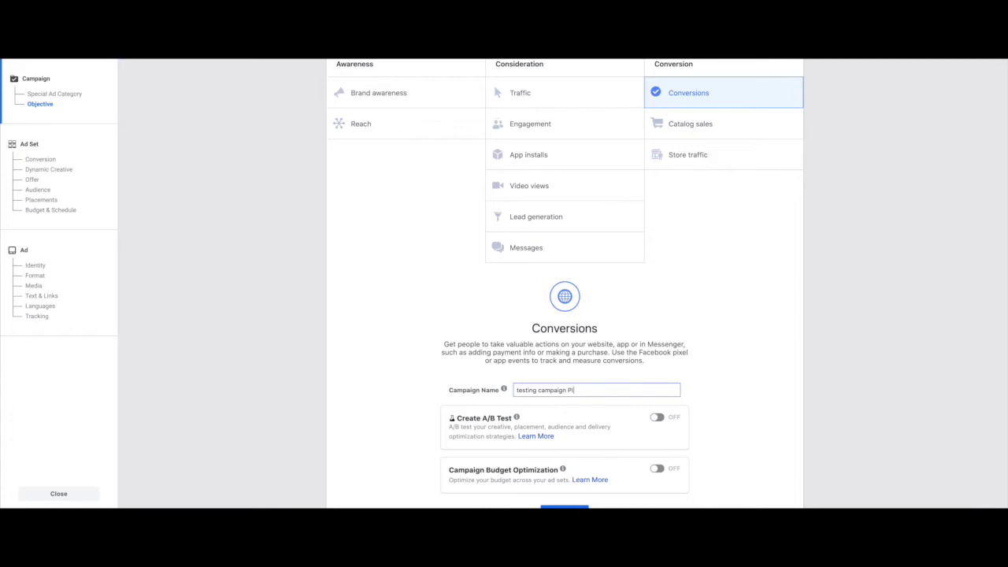
# - Complete the campaign name as "testing campaign PUR" and turn on Campaign Budget Optimization
pyautogui.write('UR')
pyautogui.scroll(-2, 560, 384)
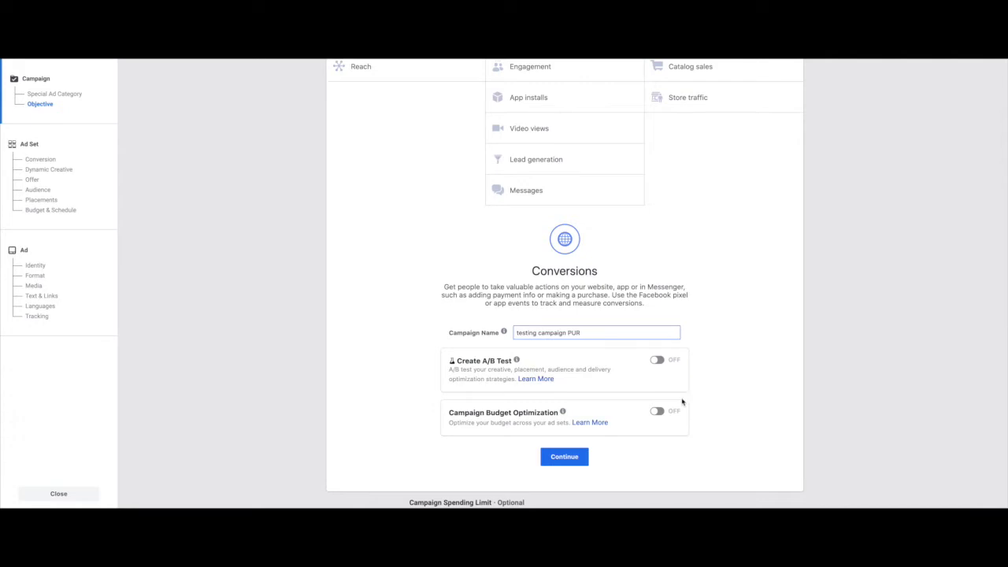
pyautogui.click(657, 412)
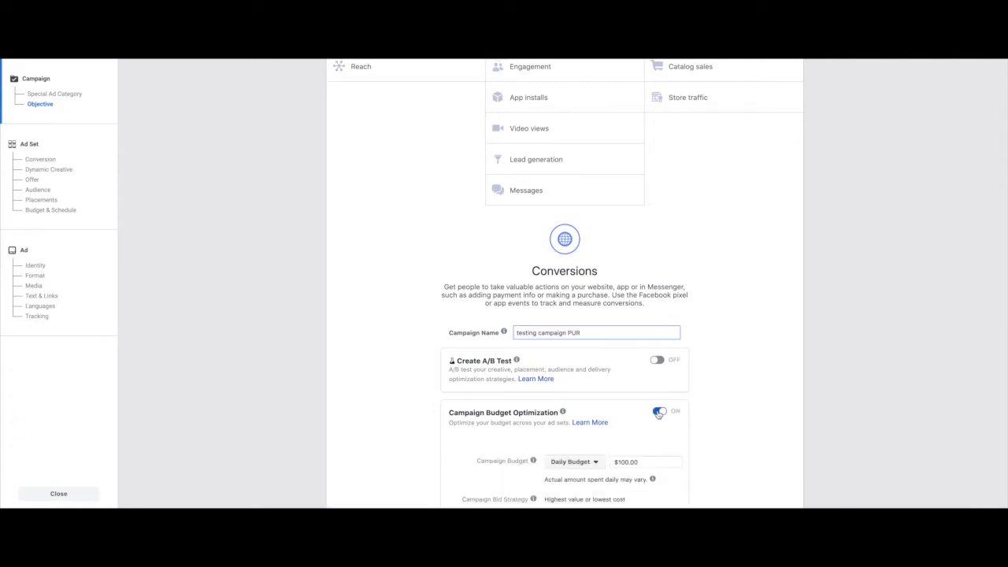
pyautogui.scroll(-2, 644, 445)
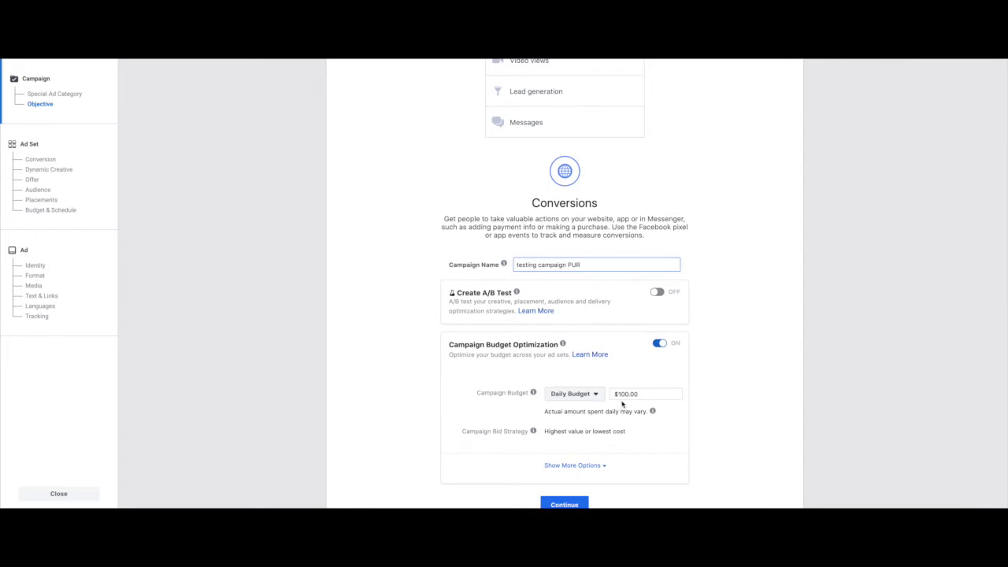
# - Set the campaign budget to a Daily Budget of $100.00
pyautogui.click(618, 394)
pyautogui.moveTo(618, 394); pyautogui.dragTo(693, 383)
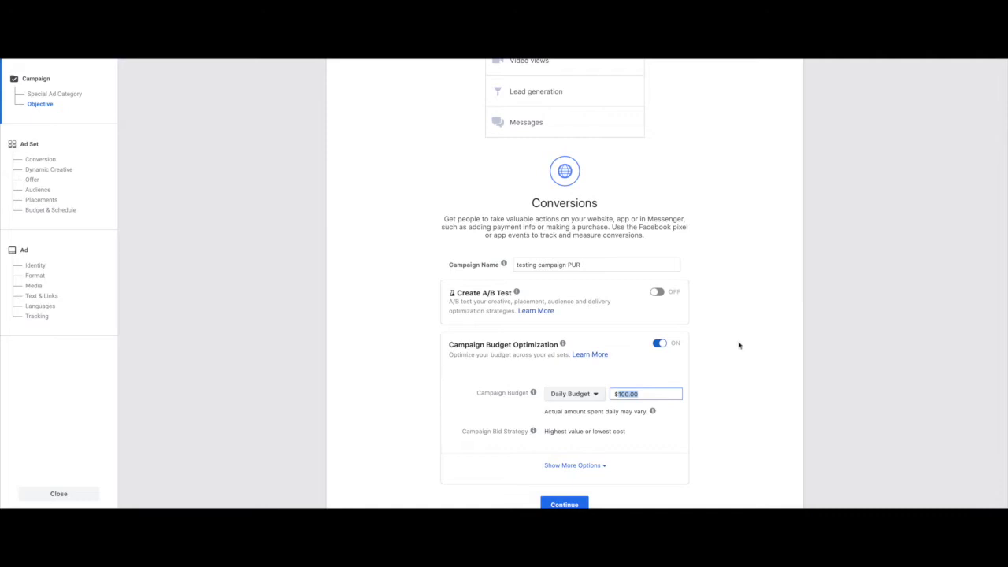
pyautogui.click(637, 393)
pyautogui.scroll(-2, 723, 380)
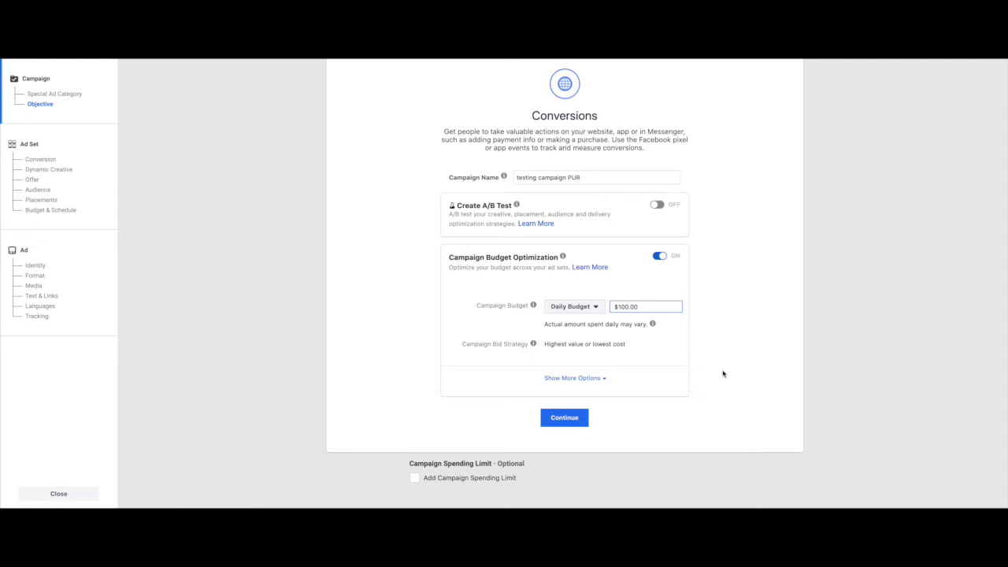
pyautogui.click(591, 313)
pyautogui.click(580, 320)
pyautogui.click(626, 306)
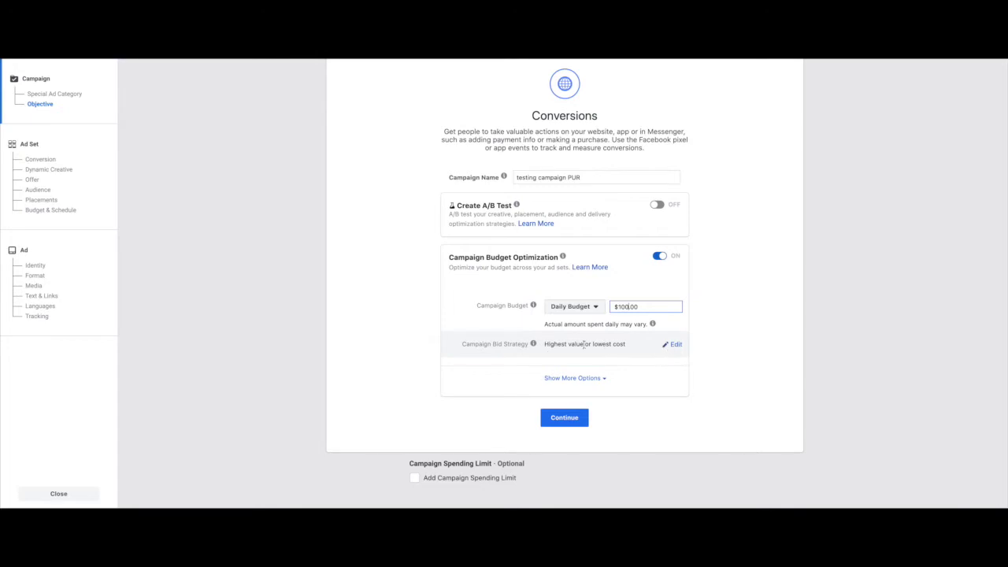
# - Set the campaign bid strategy to Highest value or lowest cost
pyautogui.click(668, 346)
pyautogui.click(629, 347)
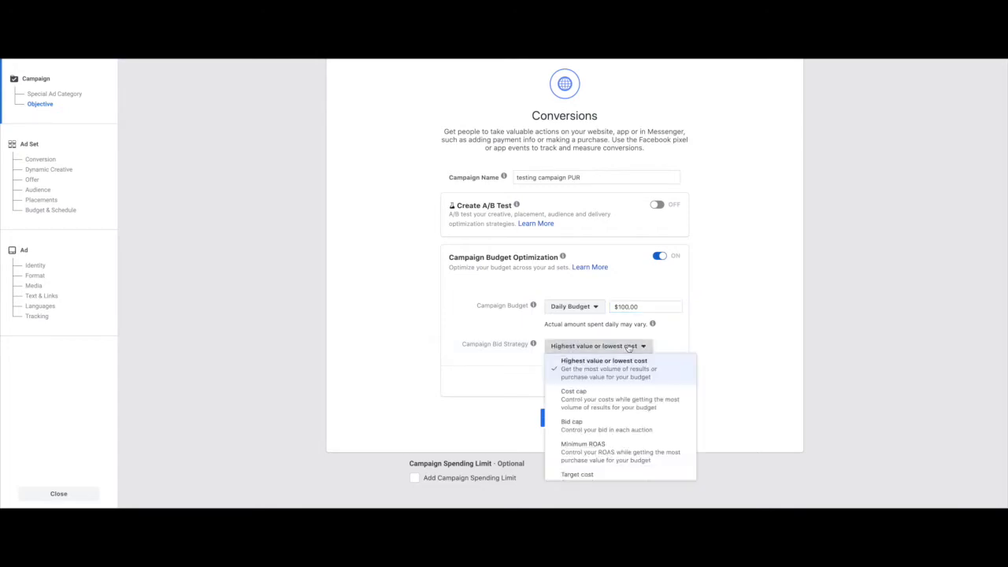
pyautogui.click(643, 368)
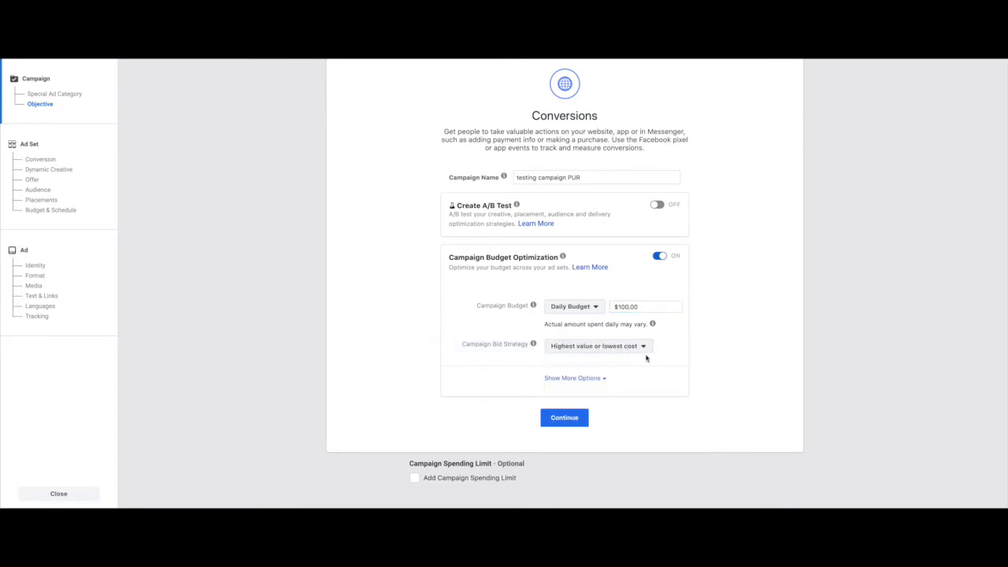
# - Show the additional campaign budget options and continue to the ad set settings
pyautogui.scroll(-1, 627, 355)
pyautogui.click(590, 355)
pyautogui.scroll(-2, 587, 354)
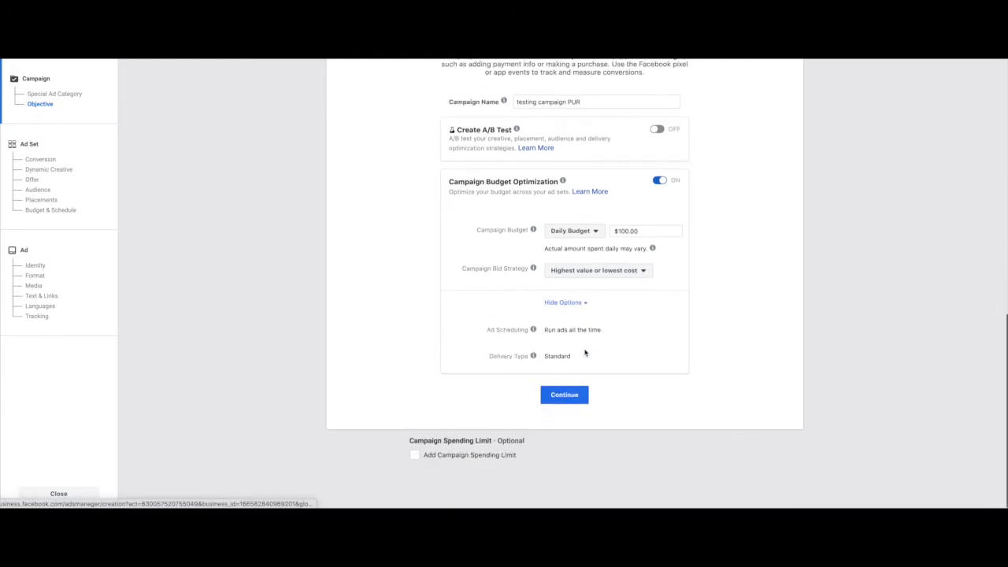
pyautogui.click(562, 399)
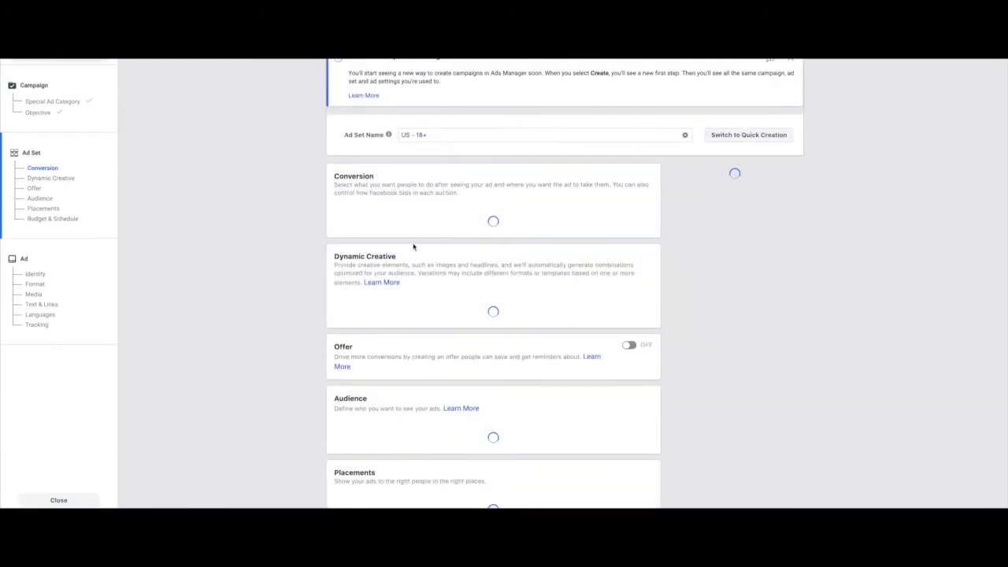
# - Rename the ad set as "personal care"
pyautogui.tripleClick(423, 127)
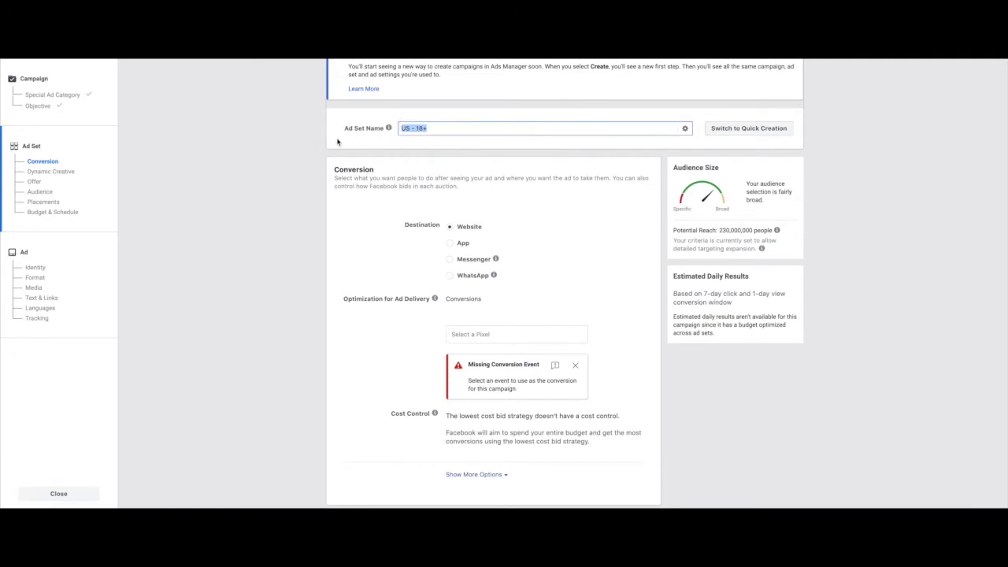
pyautogui.click(578, 129)
pyautogui.tripleClick(562, 127)
pyautogui.write('Rersonal care')
# - Select the posturepillow pixel and choose Purchase as the ad set's conversion event
pyautogui.scroll(-1, 522, 247)
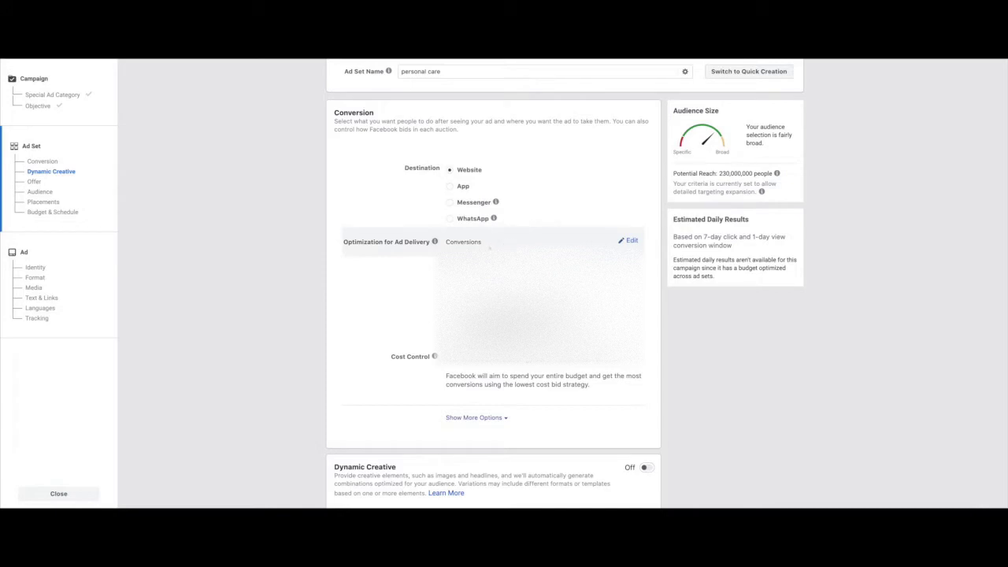
pyautogui.scroll(-1, 432, 252)
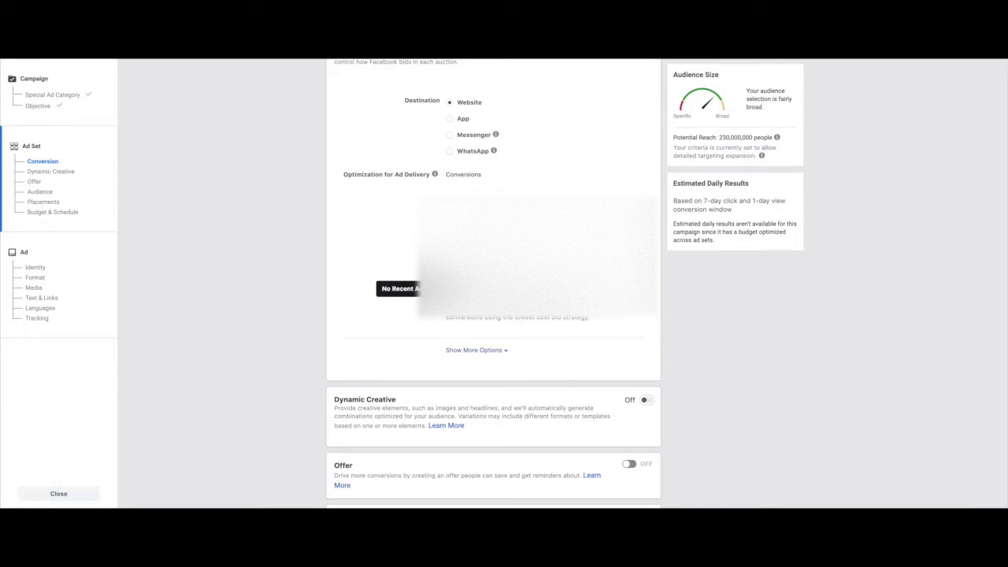
pyautogui.click(504, 261)
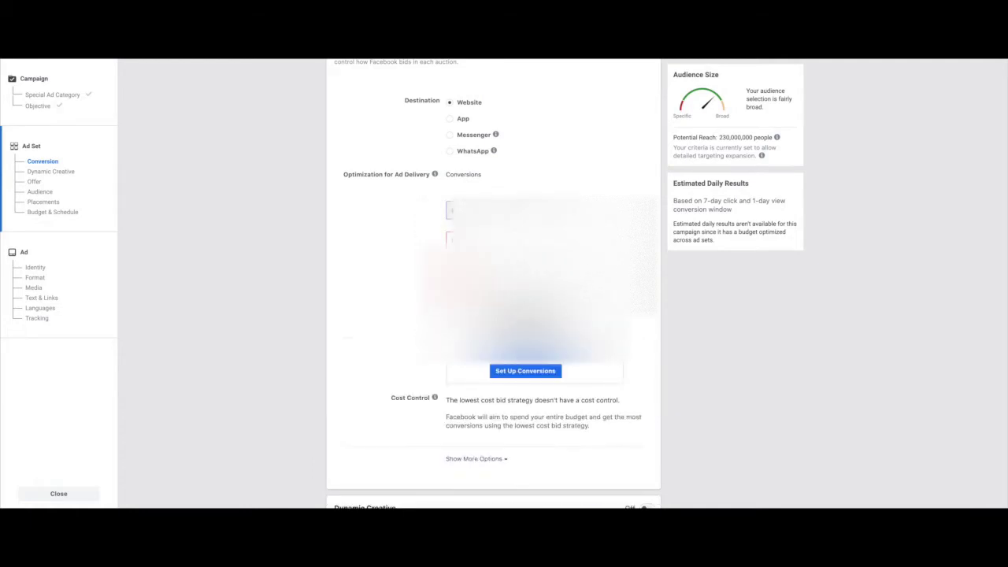
pyautogui.click(552, 242)
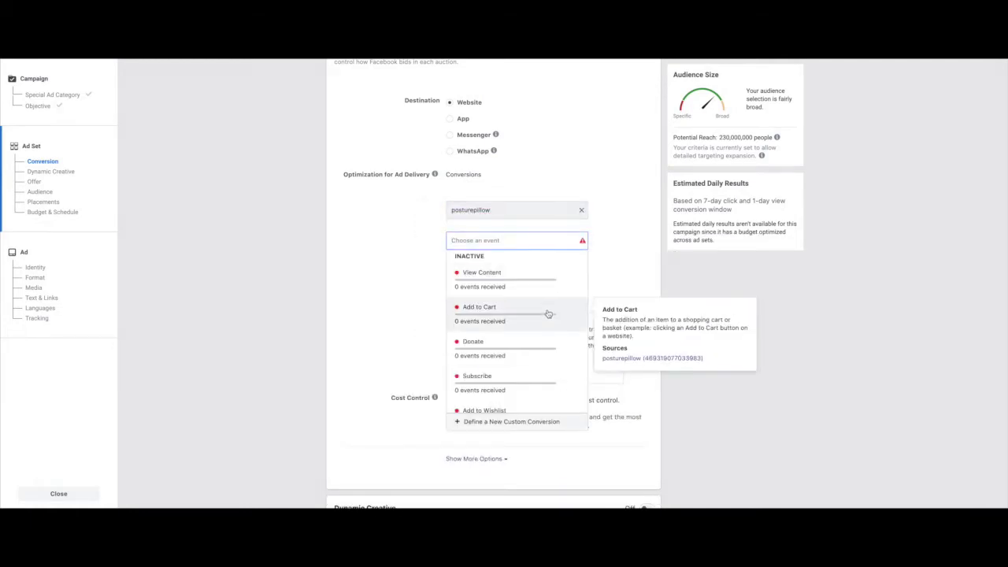
pyautogui.scroll(-5, 548, 313)
pyautogui.scroll(-2, 540, 299)
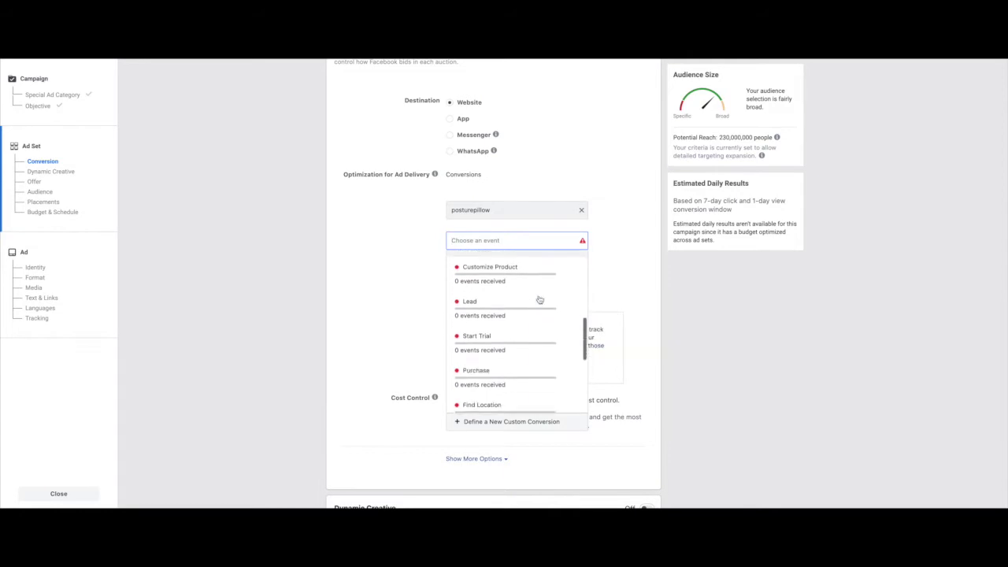
pyautogui.click(539, 381)
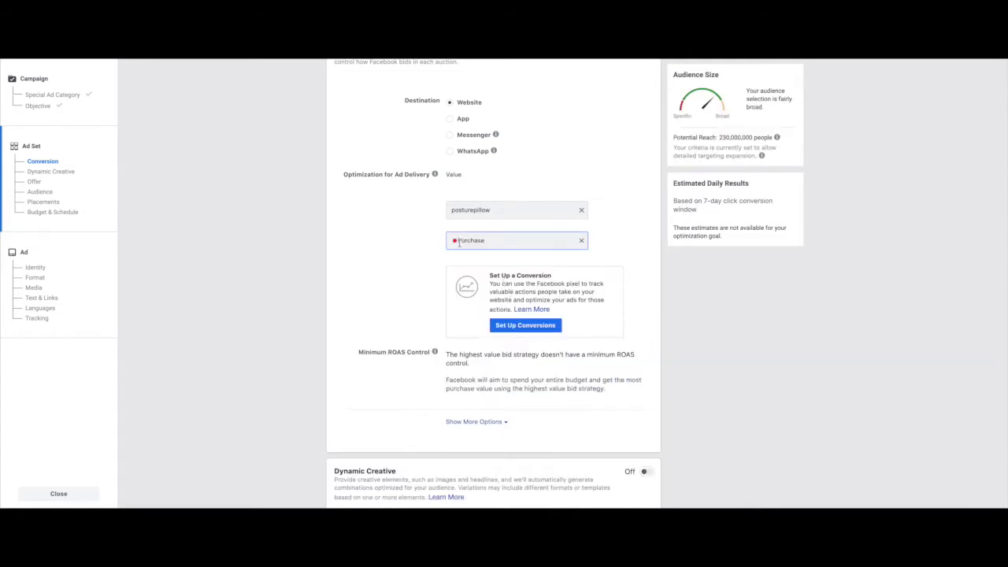
# - Show the additional conversion options and examine the choices for the Conversion Window
pyautogui.scroll(-1, 655, 273)
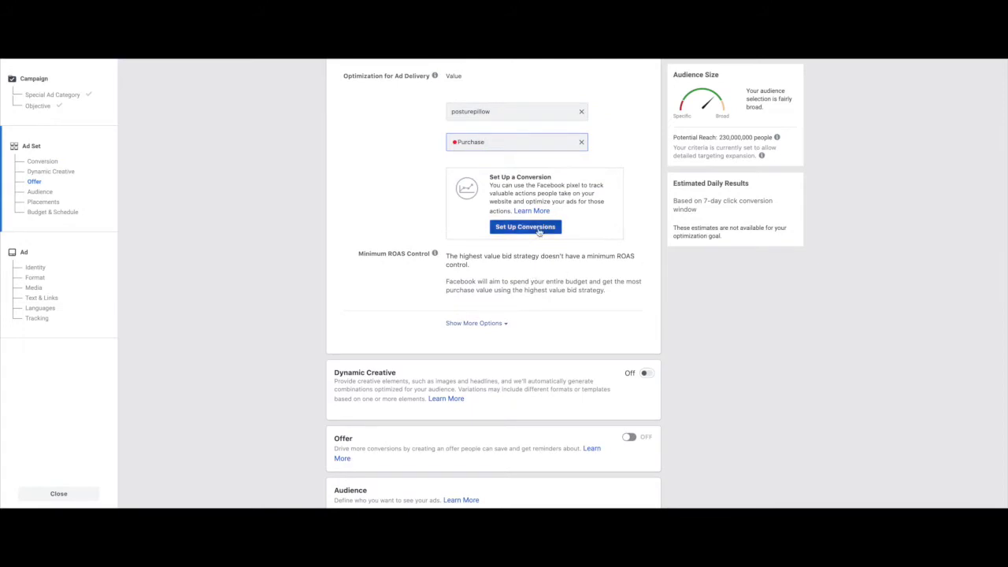
pyautogui.scroll(-1, 495, 261)
pyautogui.click(476, 210)
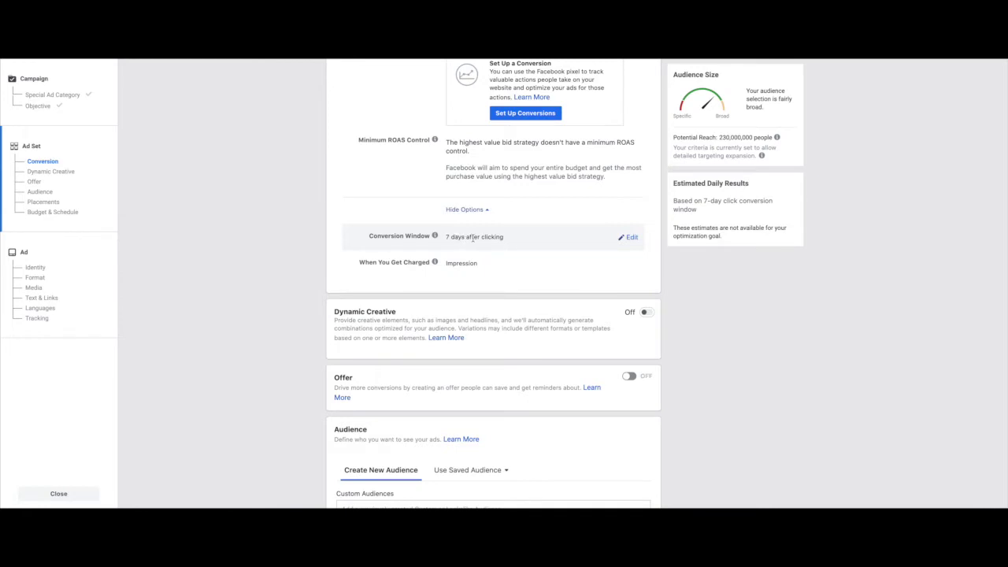
pyautogui.click(628, 238)
pyautogui.click(523, 243)
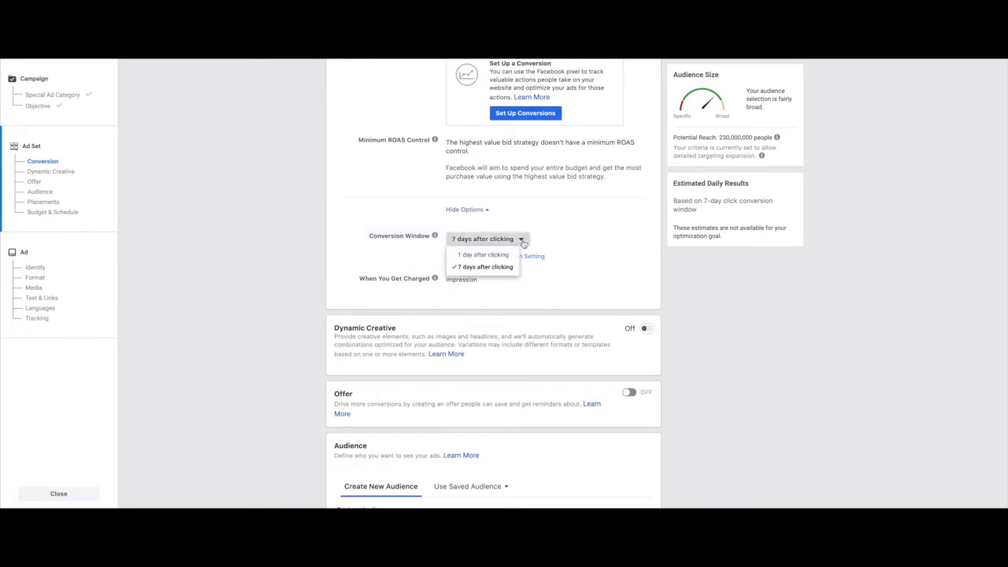
pyautogui.click(650, 282)
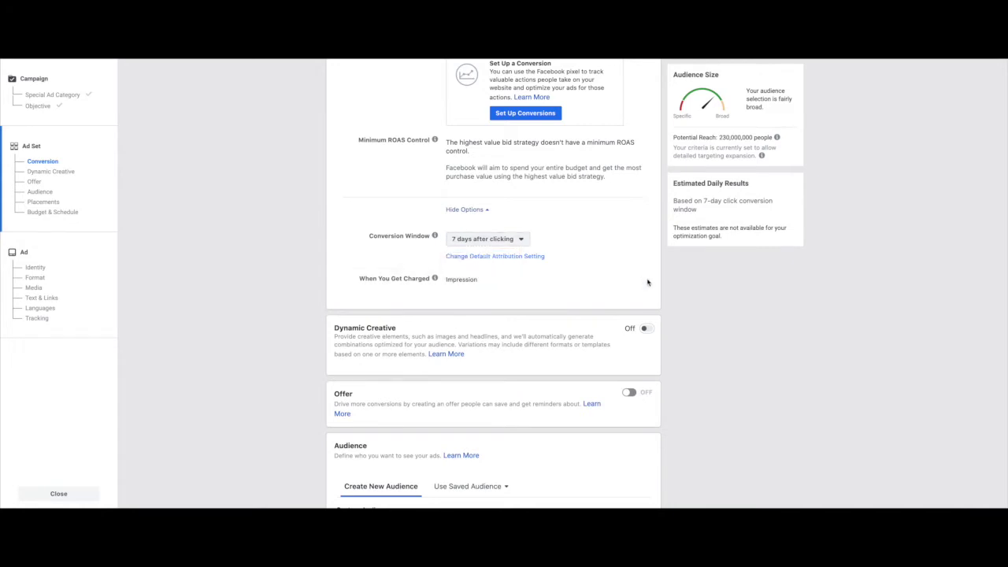
# - Add Australia to the included locations of the new audience
pyautogui.scroll(-1, 738, 274)
pyautogui.scroll(-2, 738, 274)
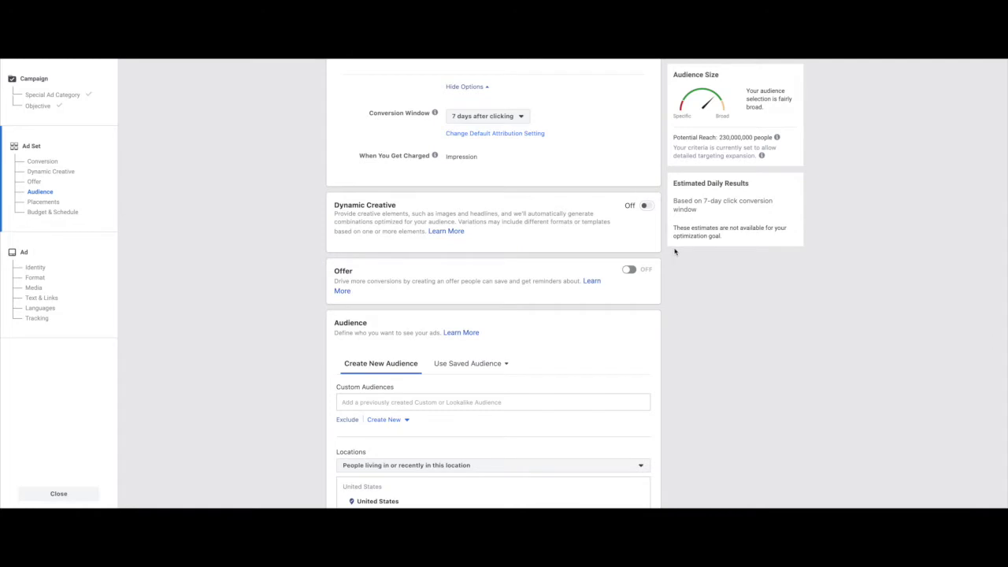
pyautogui.scroll(-4, 656, 250)
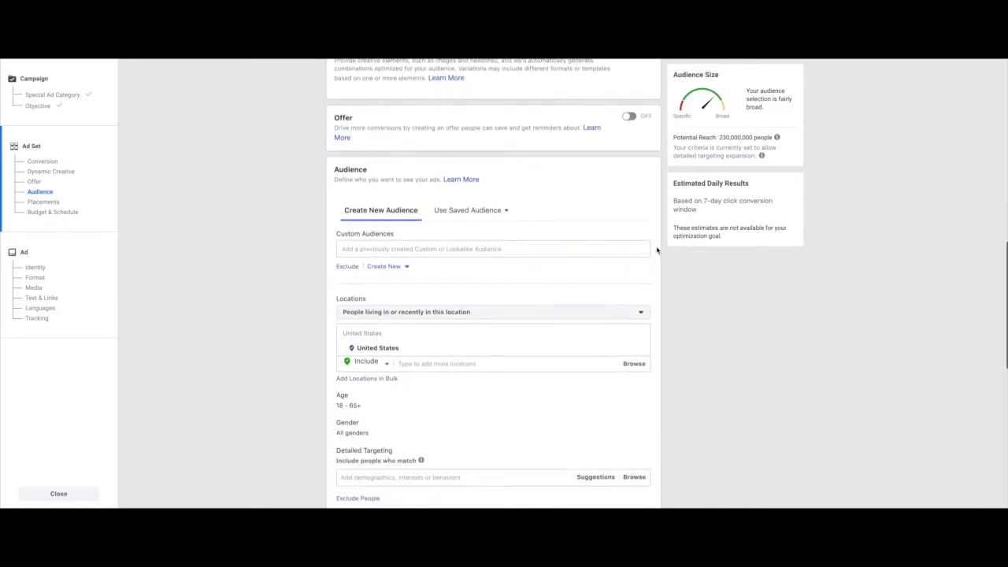
pyautogui.scroll(-2, 656, 250)
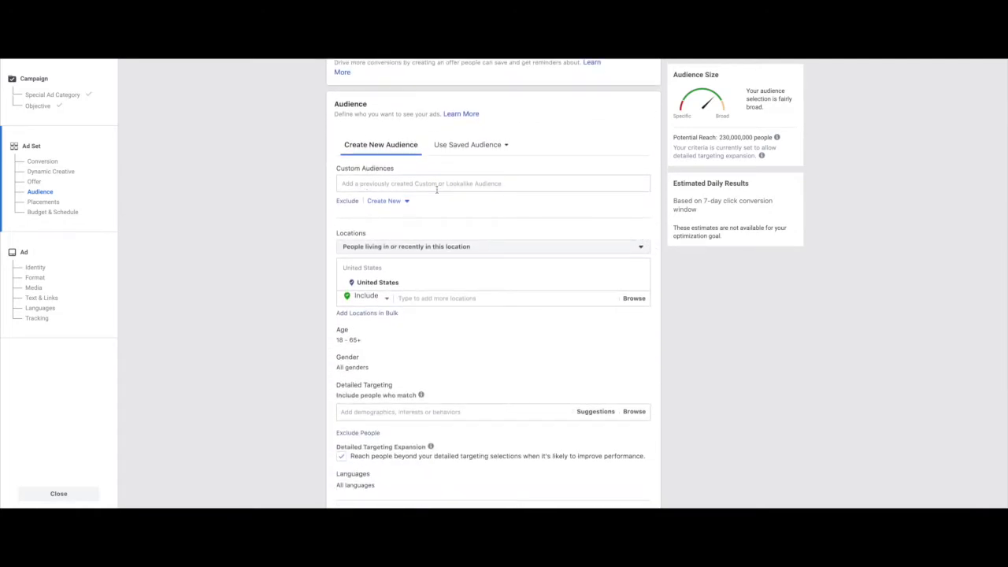
pyautogui.click(423, 299)
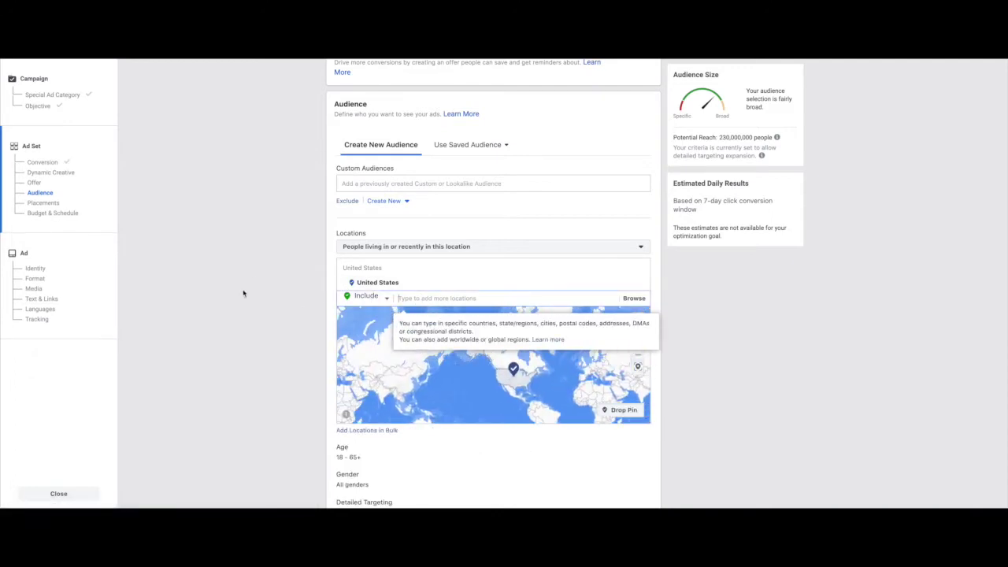
pyautogui.scroll(-2, 267, 261)
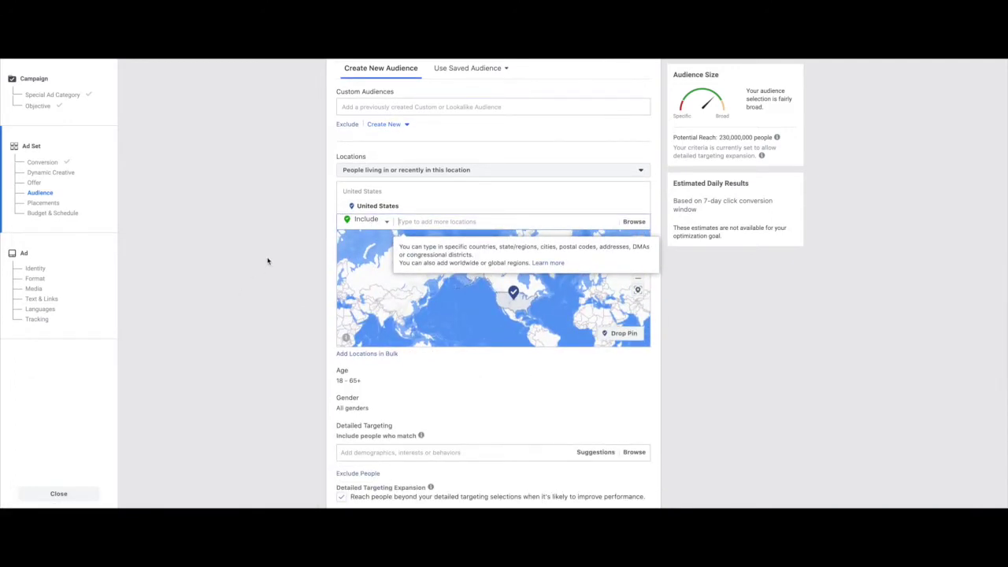
pyautogui.write('austr')
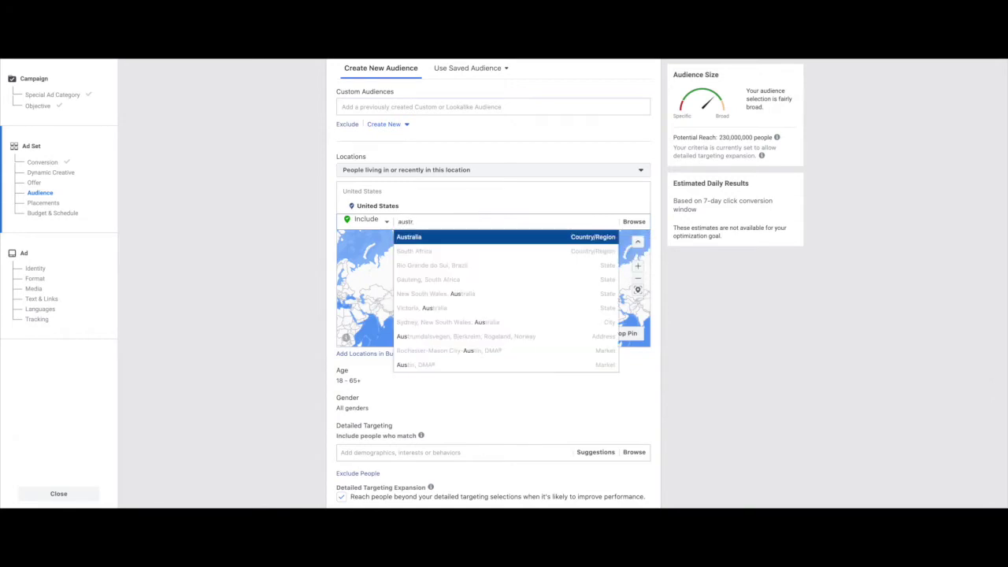
pyautogui.press('Return')
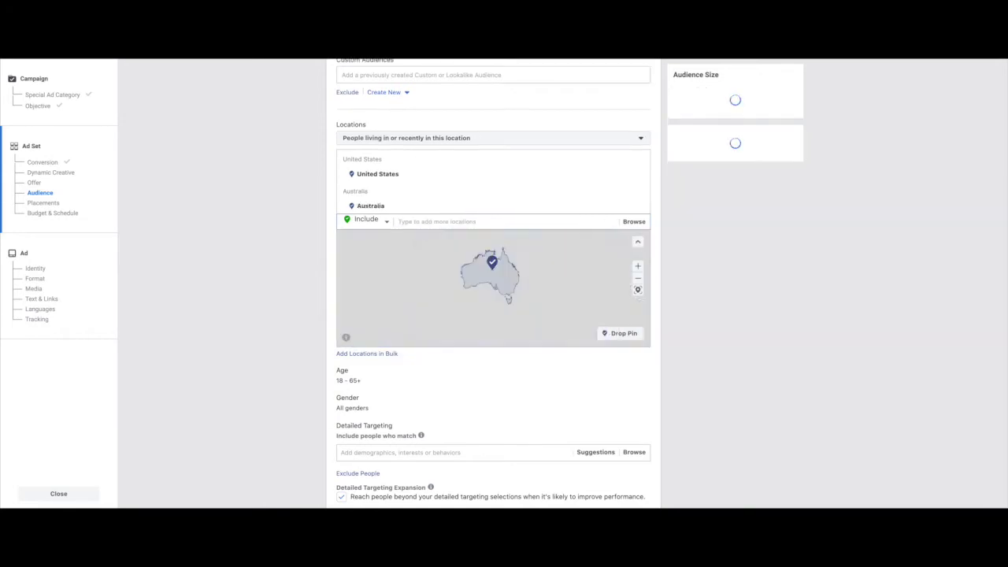
# - Include the United Kingdom, Canada and New Zealand in the audience locations as well
pyautogui.write('united kingdom')
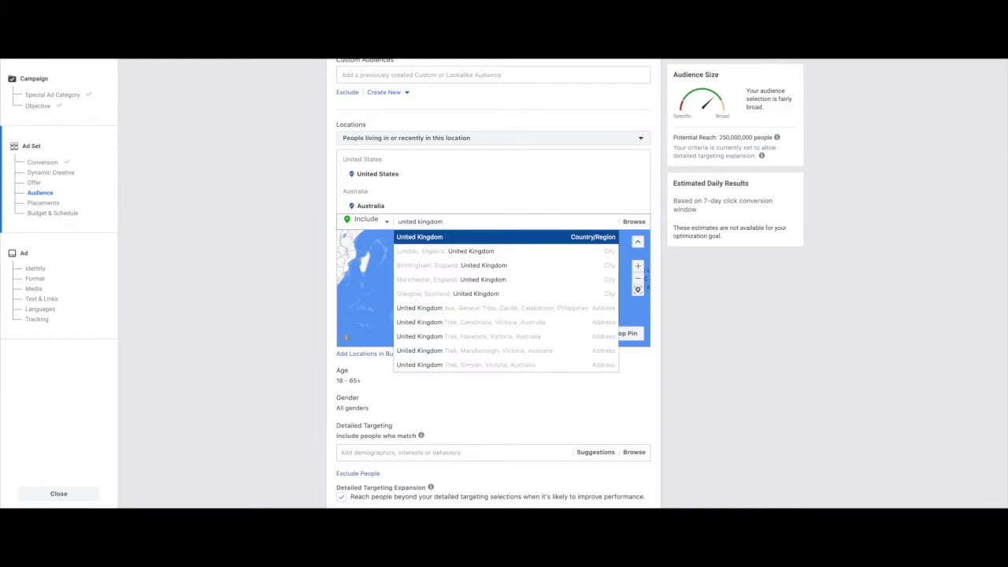
pyautogui.press('Return')
pyautogui.write('canada')
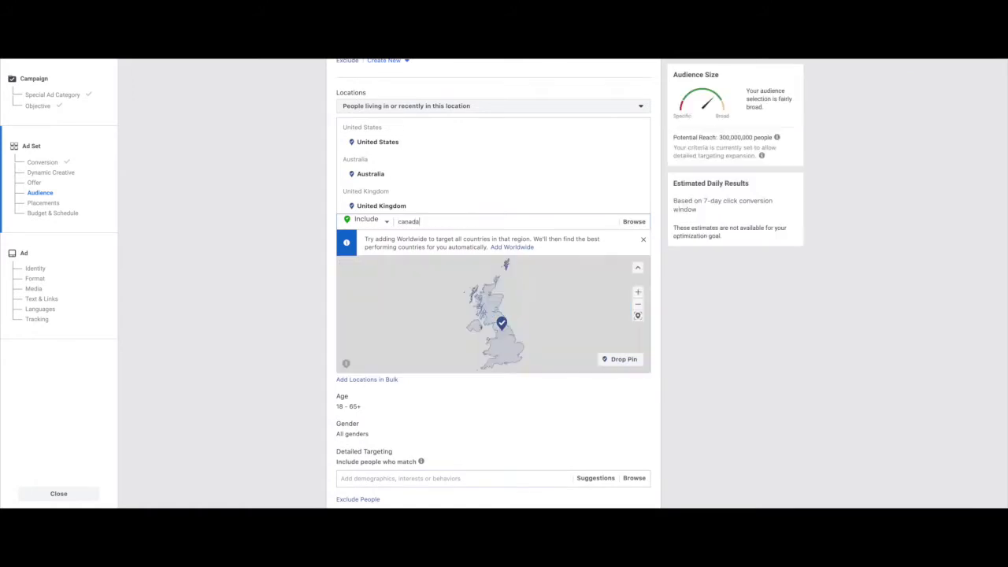
pyautogui.press('Return')
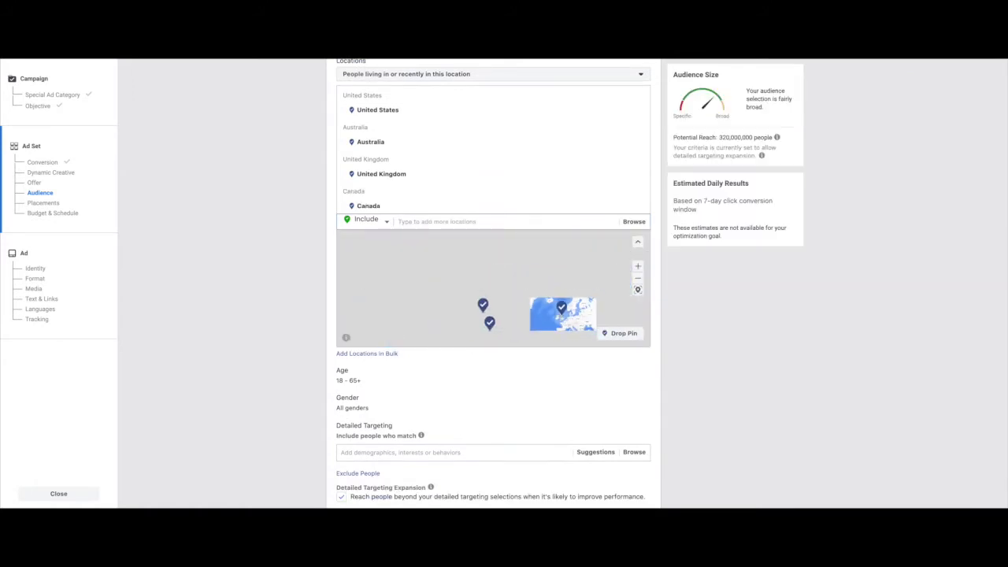
pyautogui.write('new zealand')
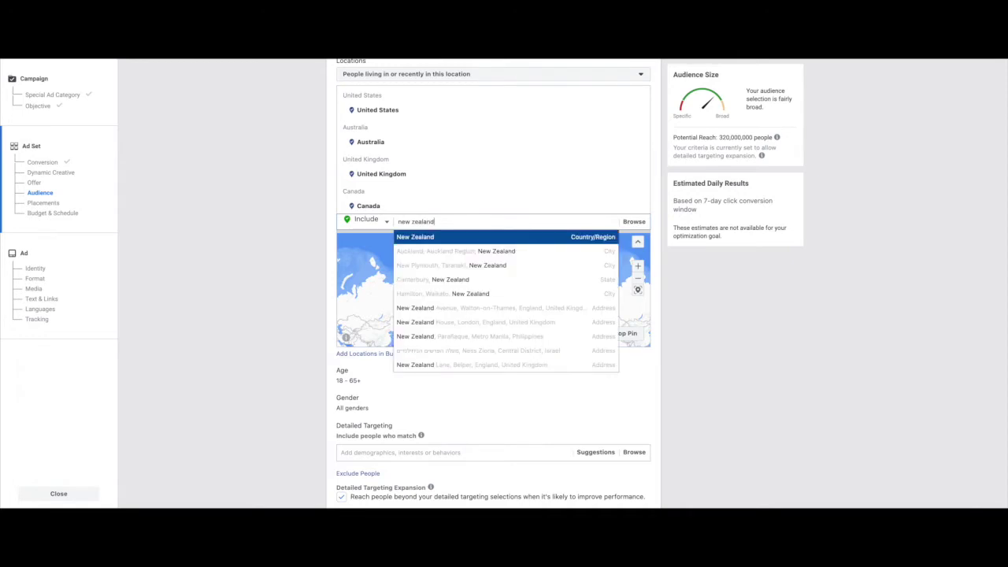
pyautogui.press('Return')
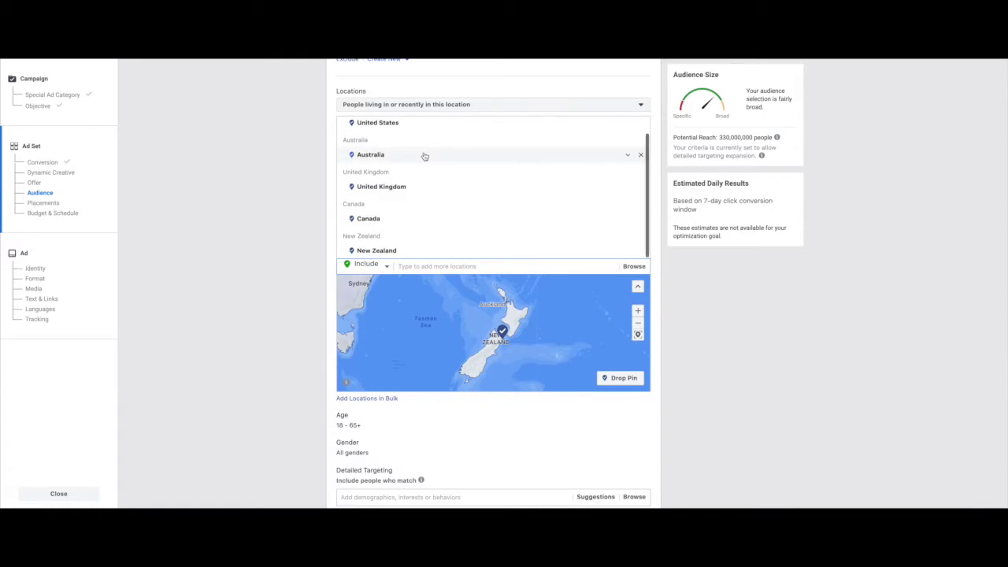
# - Exclude the saved location list "Nono countries" from the audience's locations
pyautogui.scroll(1, 424, 157)
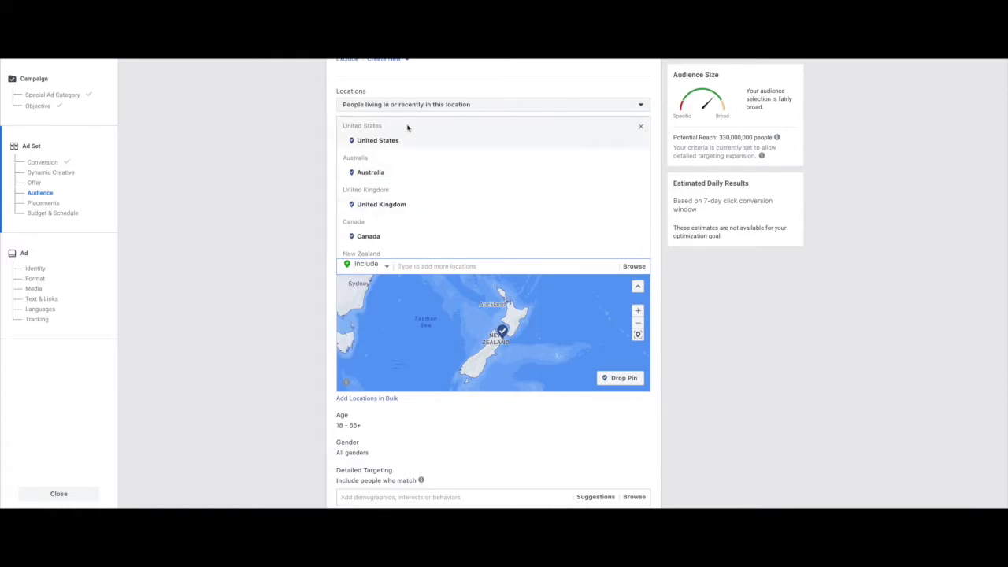
pyautogui.click(357, 269)
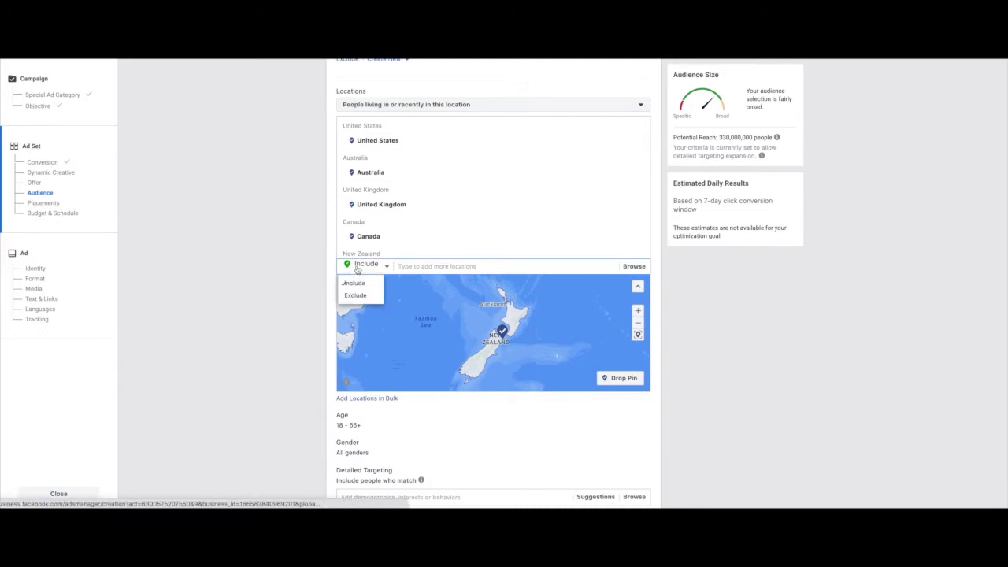
pyautogui.click(344, 295)
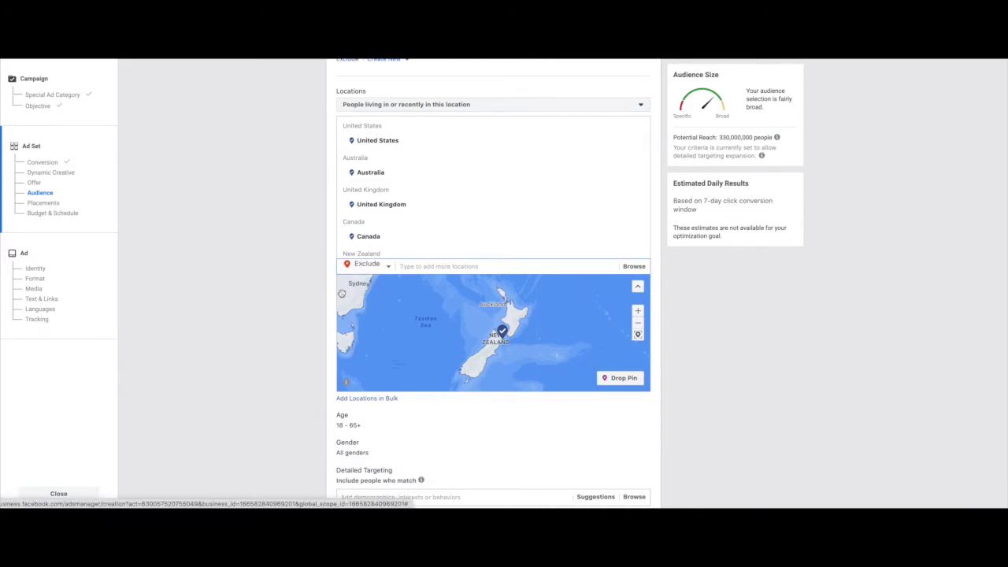
pyautogui.click(416, 265)
pyautogui.click(634, 266)
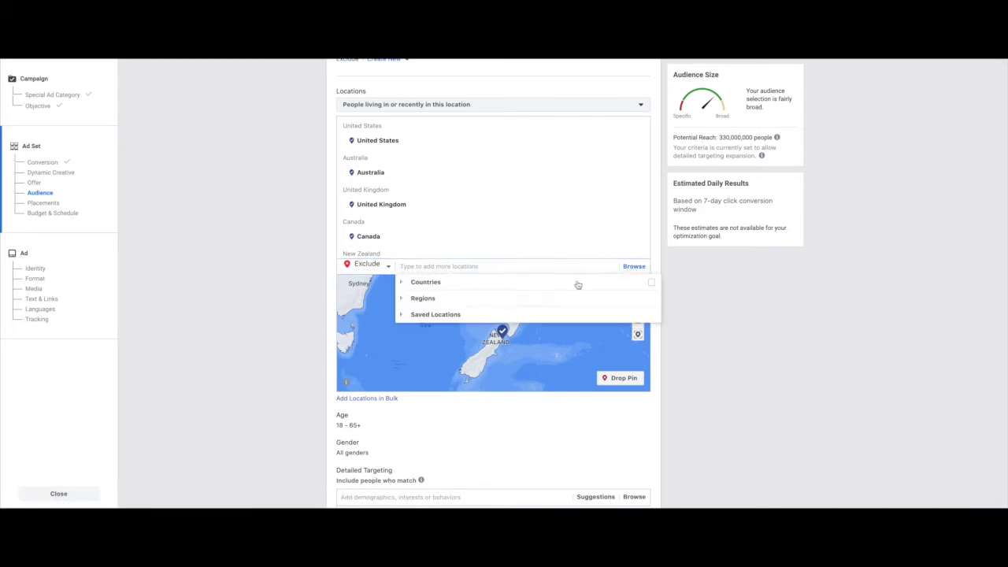
pyautogui.click(414, 317)
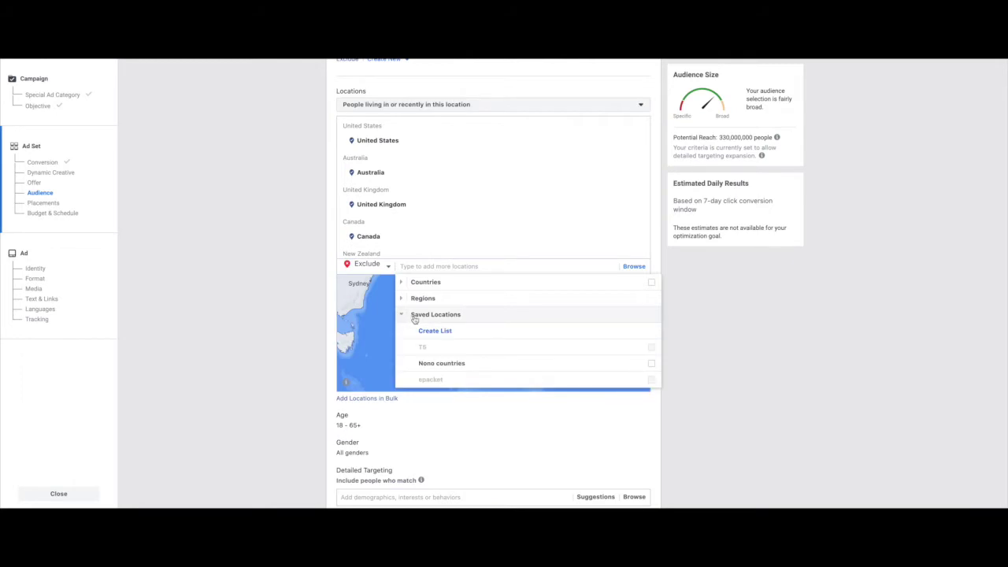
pyautogui.moveTo(436, 350)
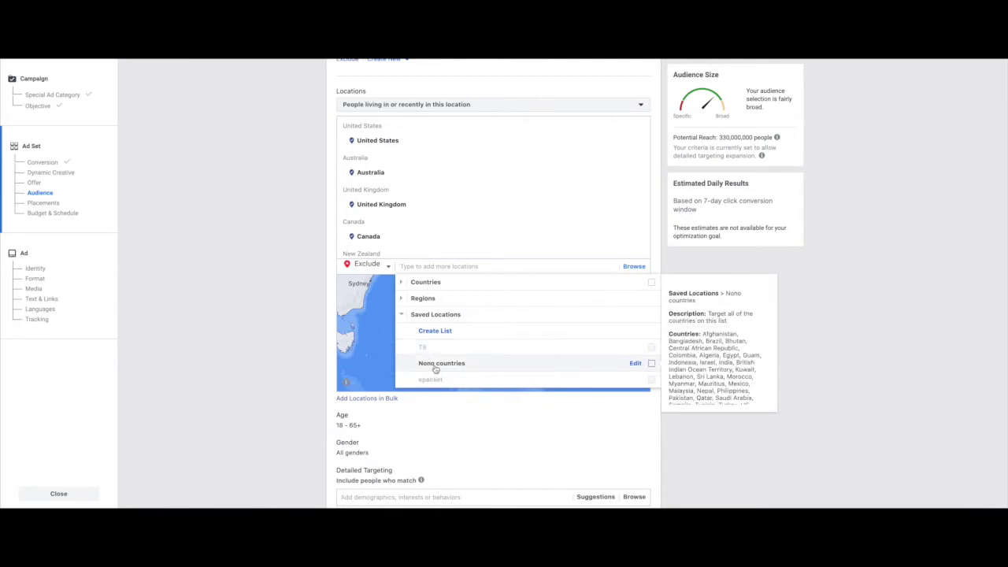
pyautogui.click(263, 284)
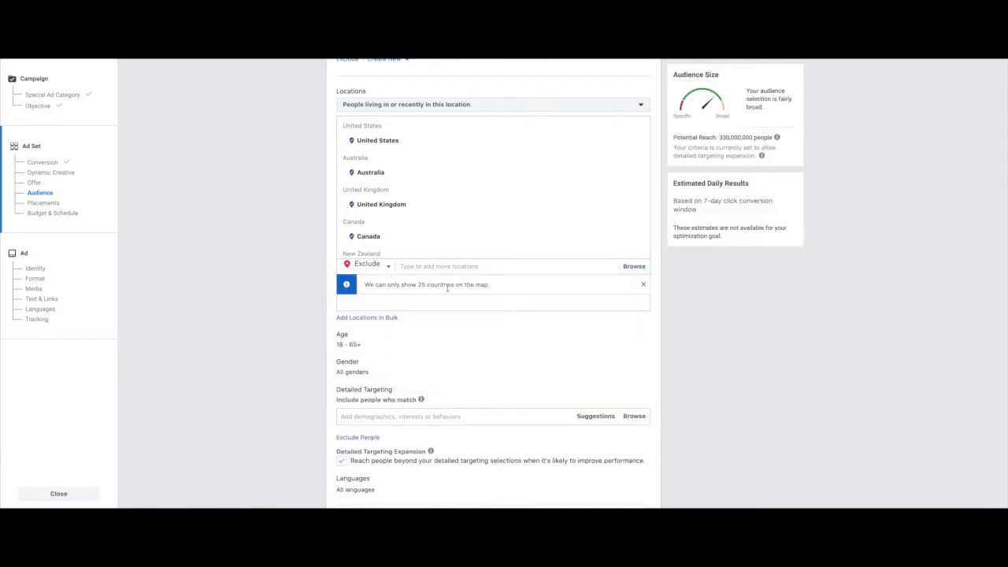
# - Turn off Detailed Targeting Expansion and add the Personal care interest to the audience's detailed targeting
pyautogui.scroll(-1, 445, 289)
pyautogui.scroll(-1, 443, 288)
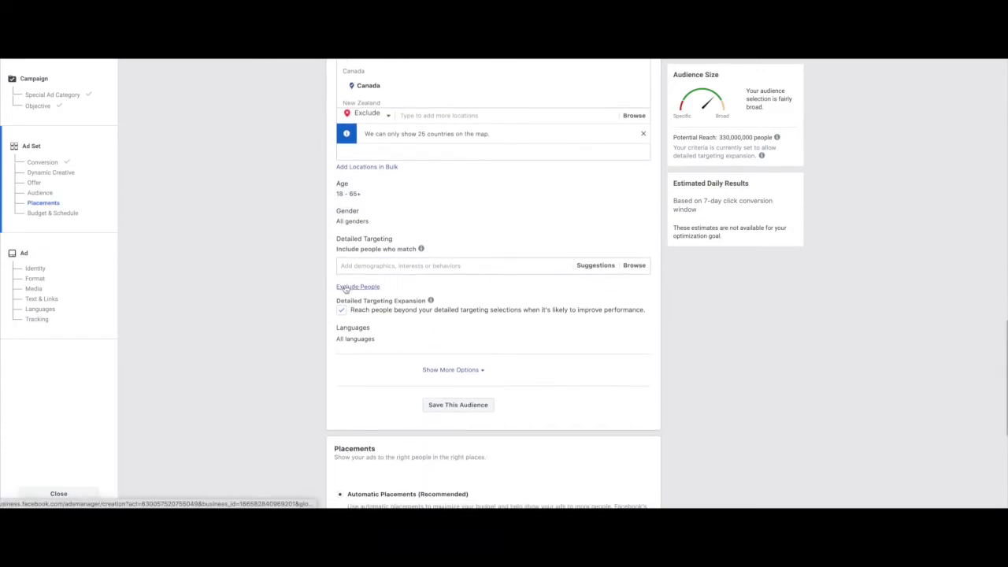
pyautogui.scroll(-1, 339, 296)
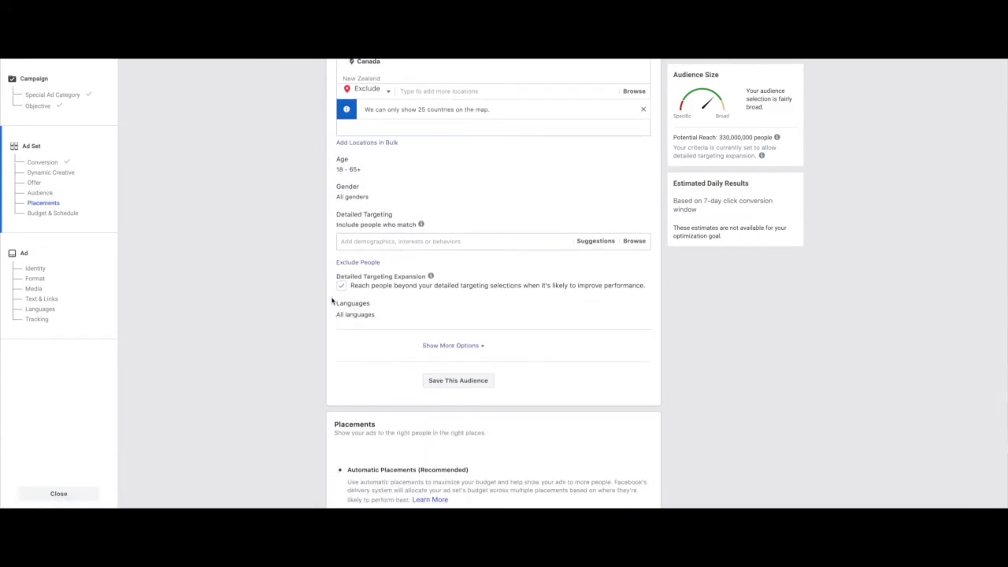
pyautogui.click(341, 287)
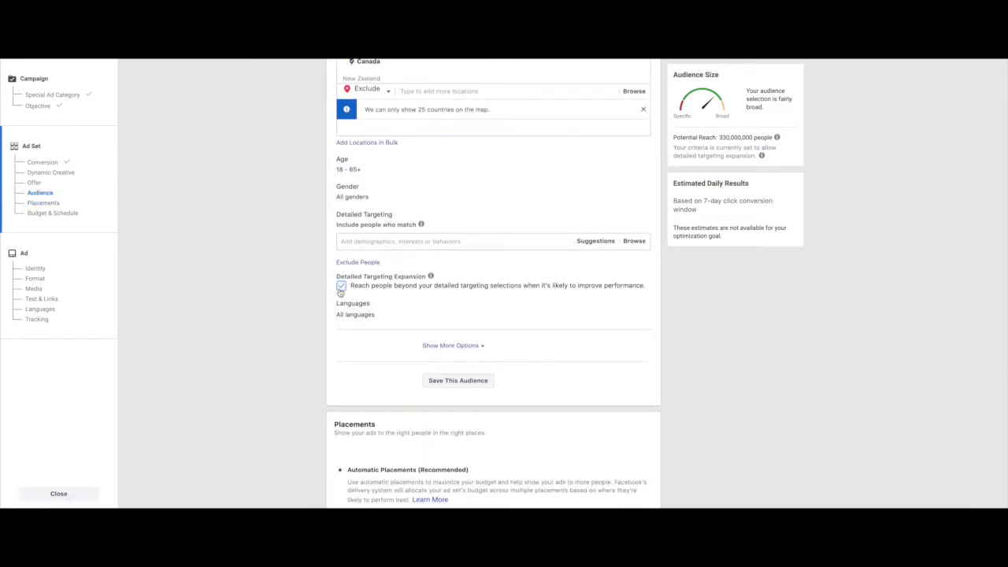
pyautogui.click(370, 240)
pyautogui.write('personal care')
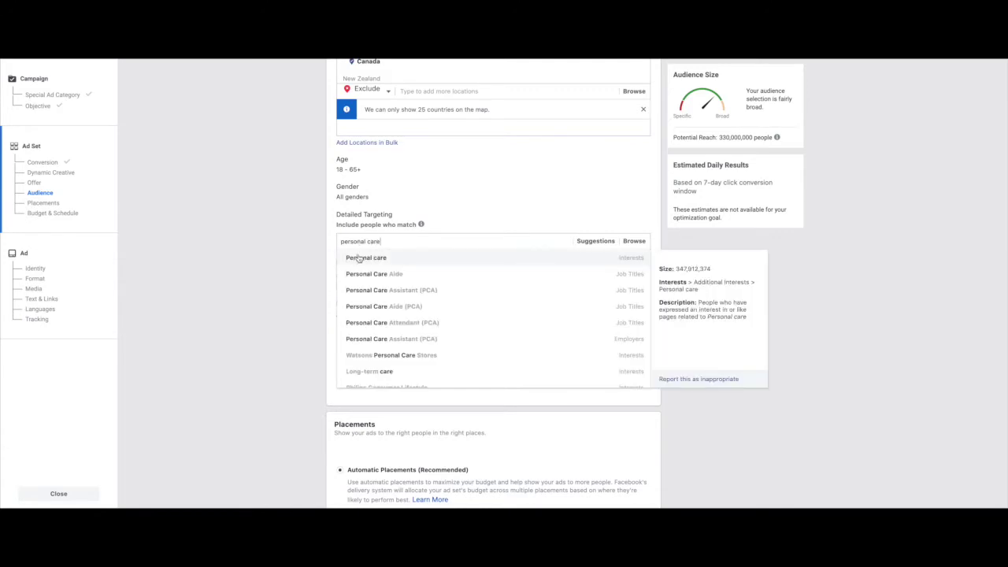
pyautogui.click(358, 258)
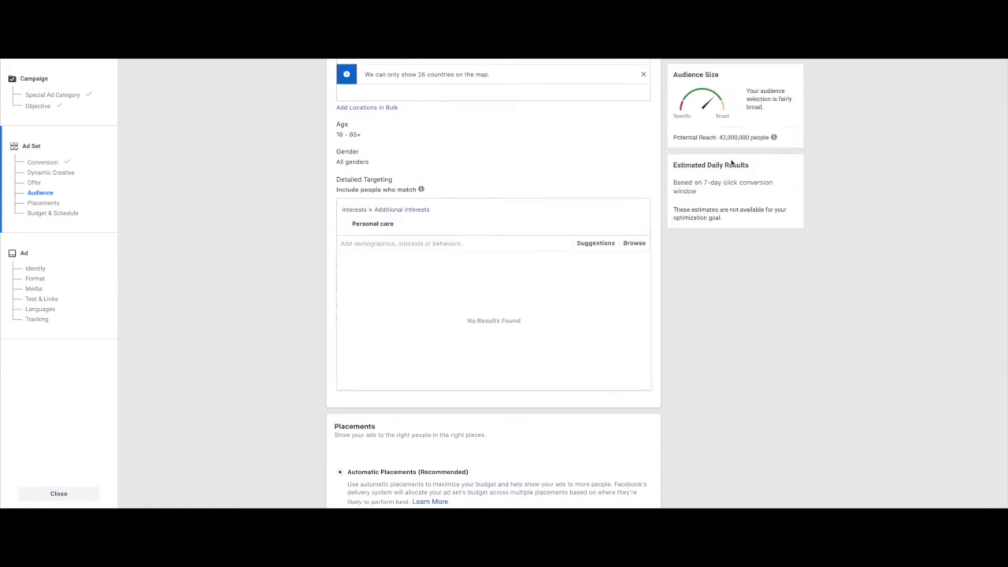
# - Review the audience and placement settings and reveal the additional options for Optimization & Spending Controls
pyautogui.scroll(3, 450, 155)
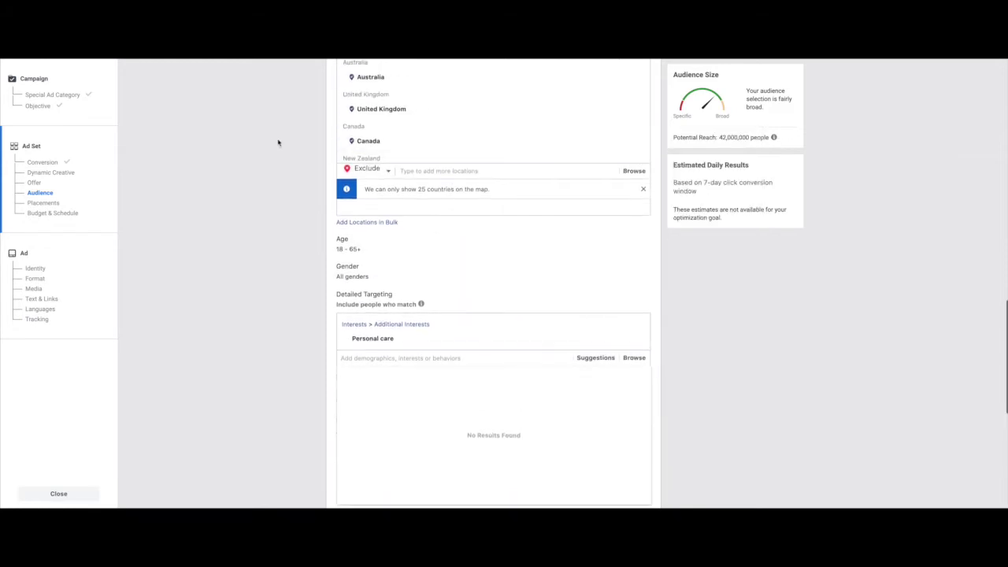
pyautogui.scroll(-3, 277, 223)
pyautogui.scroll(-1, 677, 346)
pyautogui.scroll(-3, 604, 341)
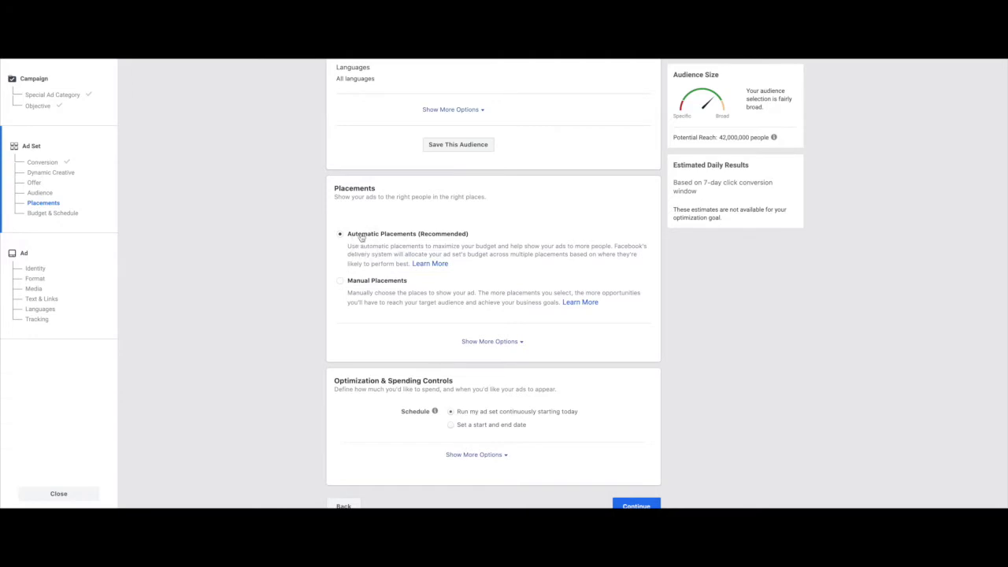
pyautogui.scroll(-1, 662, 306)
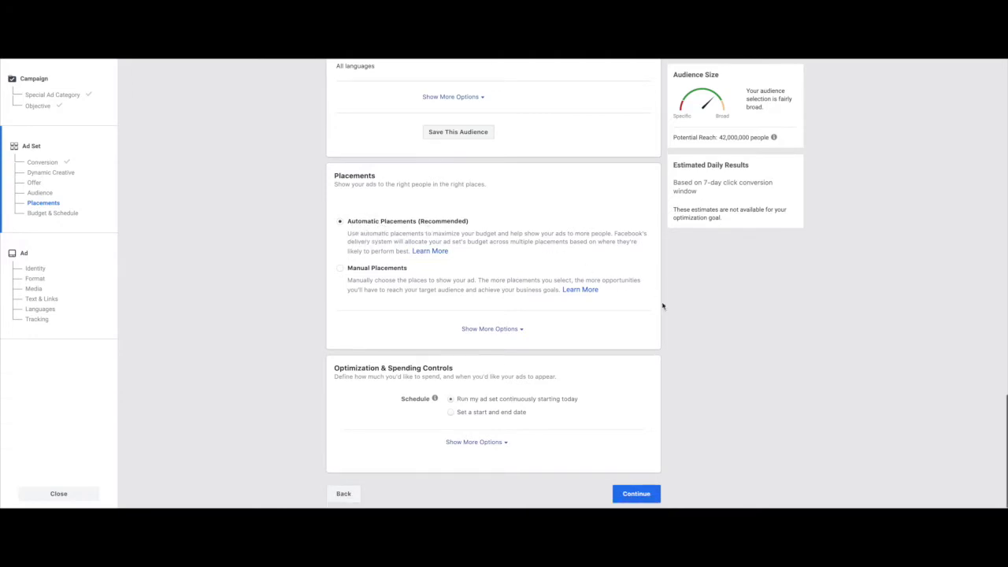
pyautogui.click(493, 442)
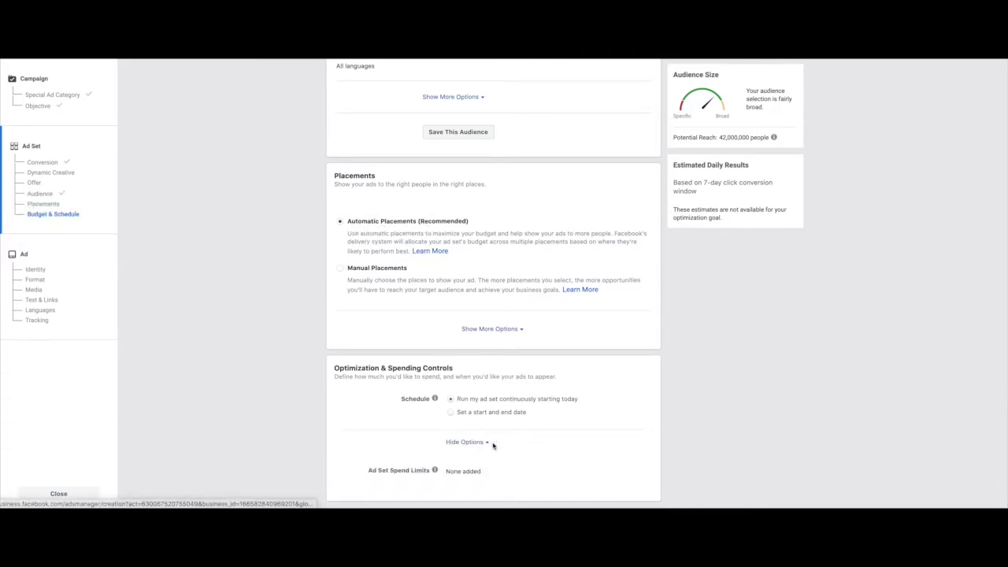
# - Try scheduling the ad set with a start and end date and inspect the end date
pyautogui.click(451, 384)
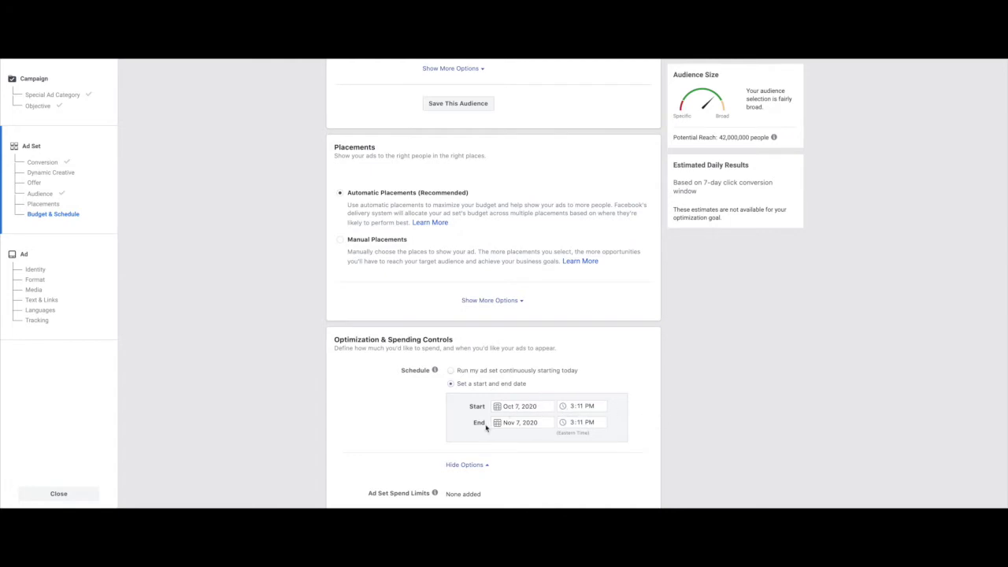
pyautogui.moveTo(474, 425); pyautogui.dragTo(556, 429)
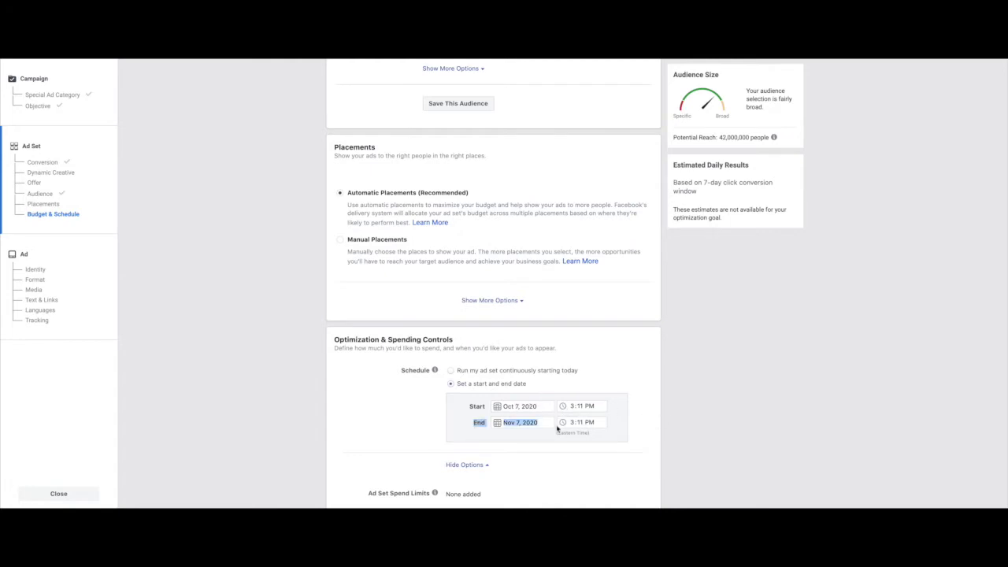
pyautogui.click(513, 437)
pyautogui.scroll(-1, 442, 425)
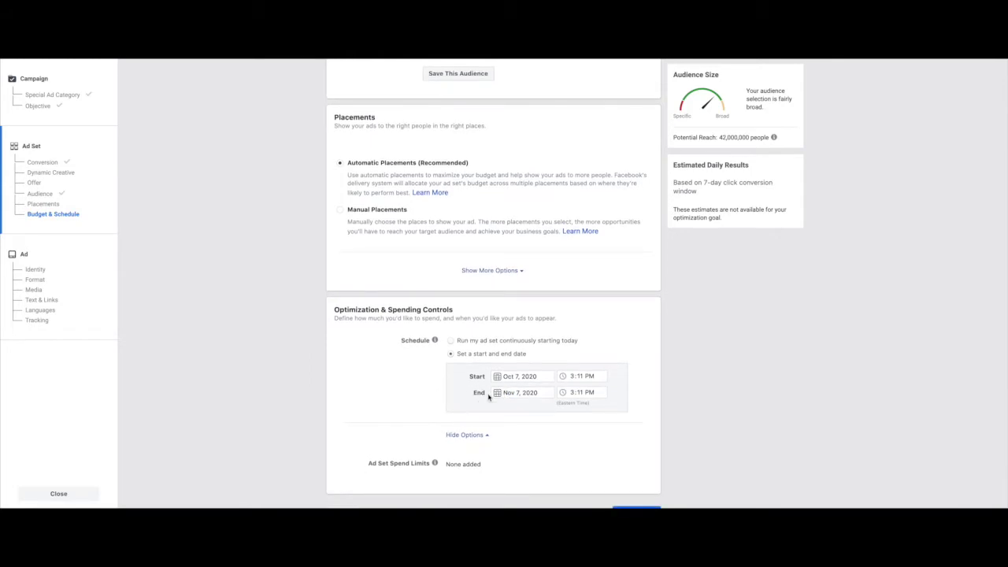
pyautogui.scroll(-1, 490, 400)
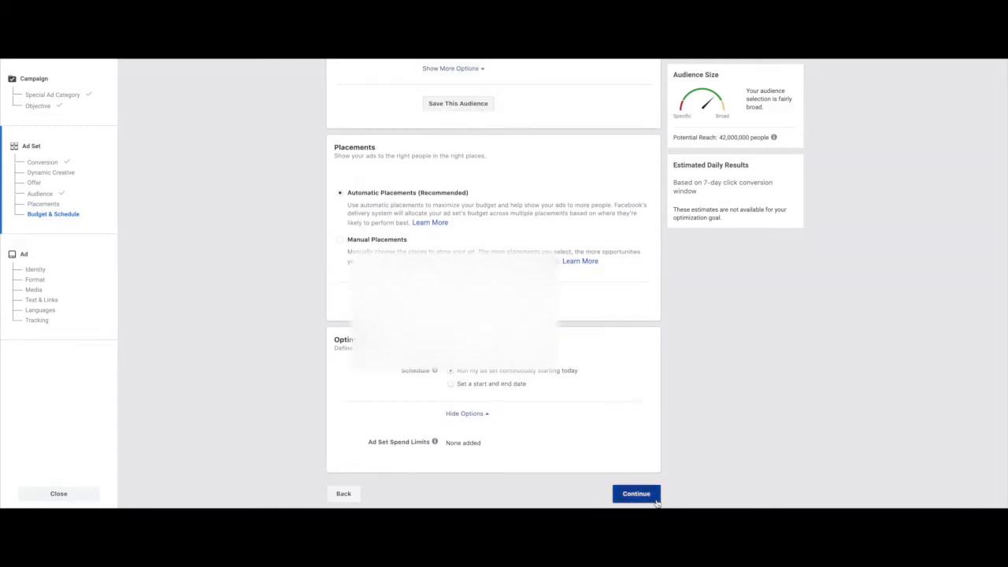
# - Continue to the ad setup and select Symplii as the Facebook Page representing the business
pyautogui.click(636, 494)
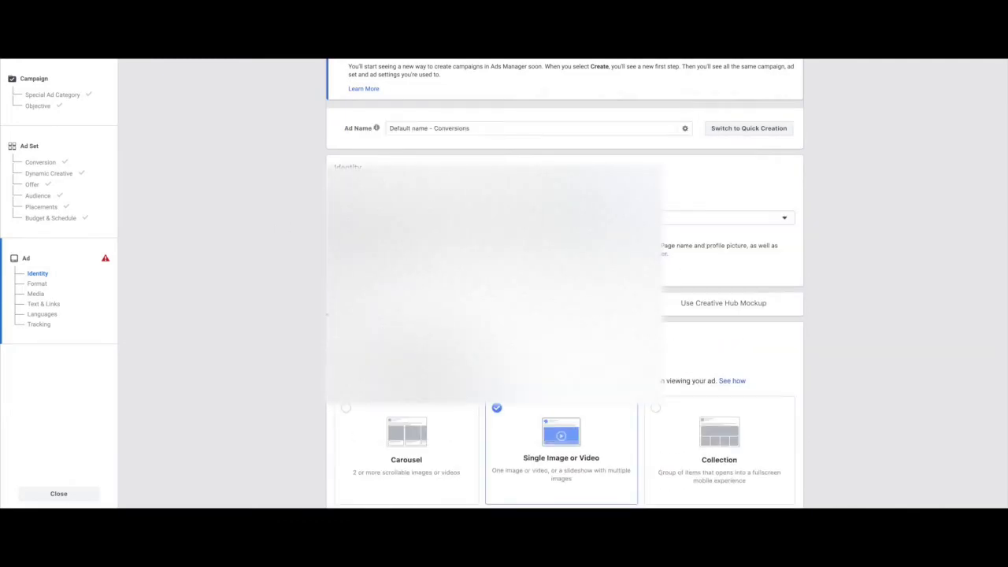
pyautogui.click(704, 218)
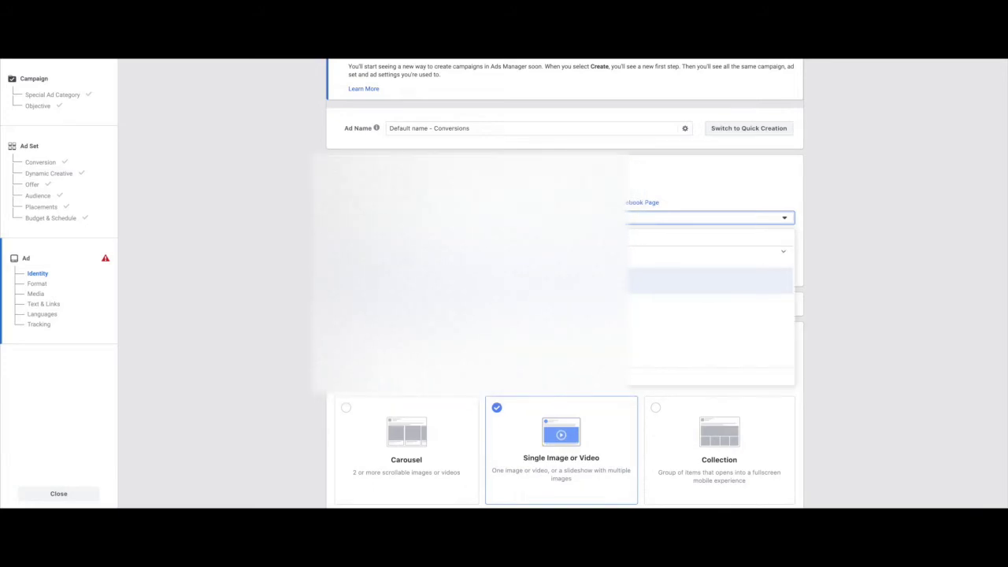
pyautogui.scroll(-2, 705, 315)
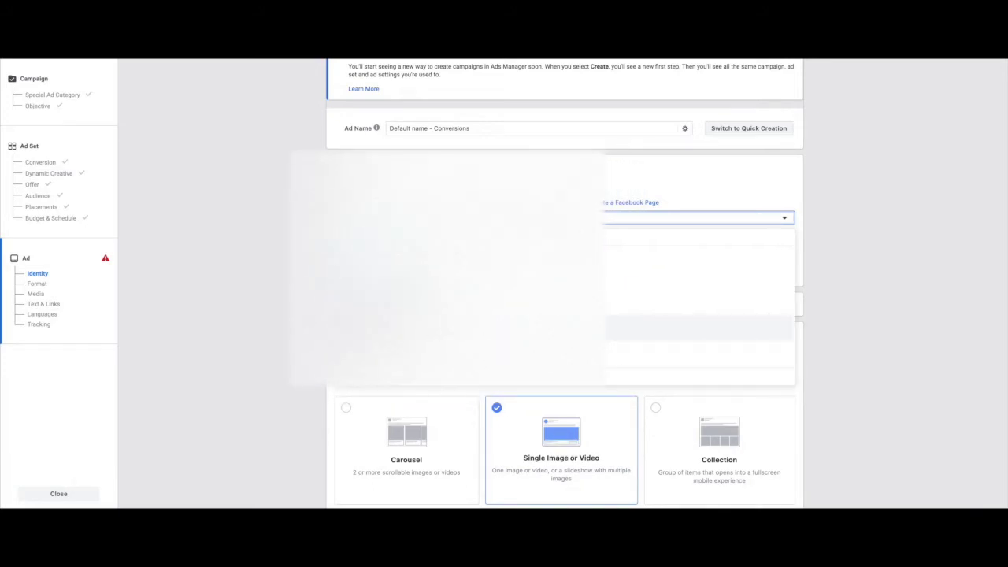
pyautogui.click(472, 328)
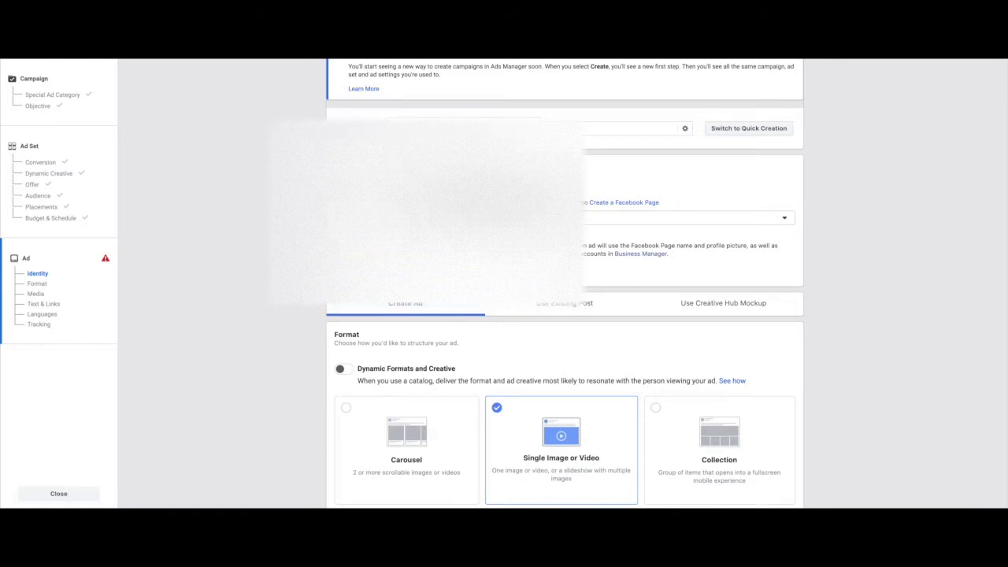
# - Add the PodnCase video as the media for the single image or video ad
pyautogui.scroll(-3, 723, 243)
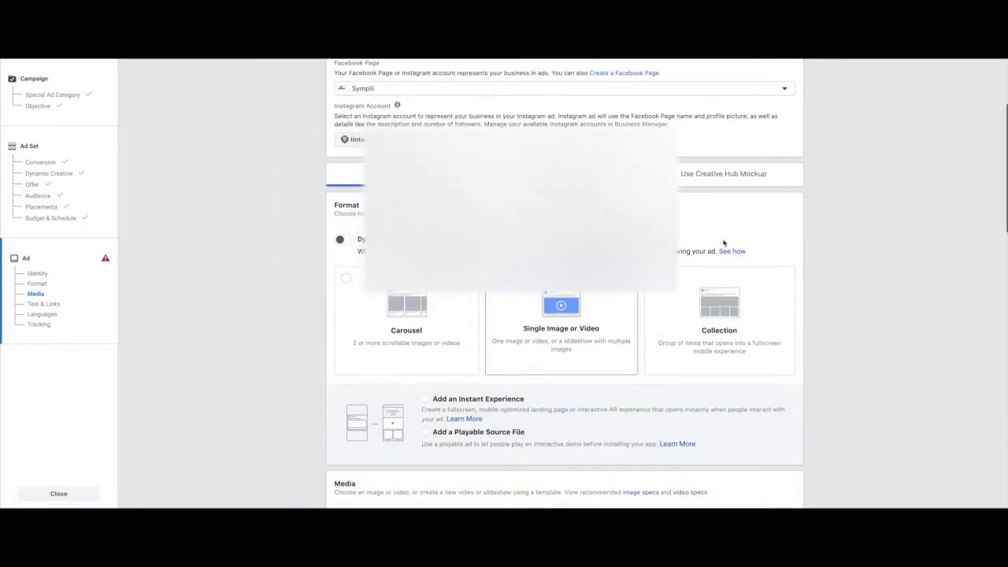
pyautogui.scroll(-4, 312, 208)
pyautogui.scroll(2, 312, 209)
pyautogui.scroll(-2, 312, 208)
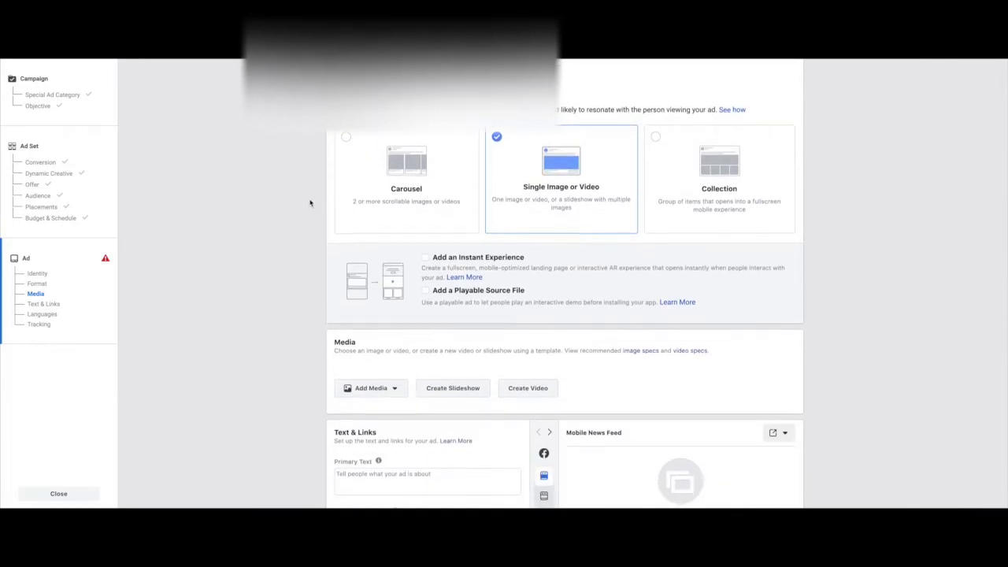
pyautogui.scroll(-4, 310, 203)
pyautogui.scroll(-1, 309, 203)
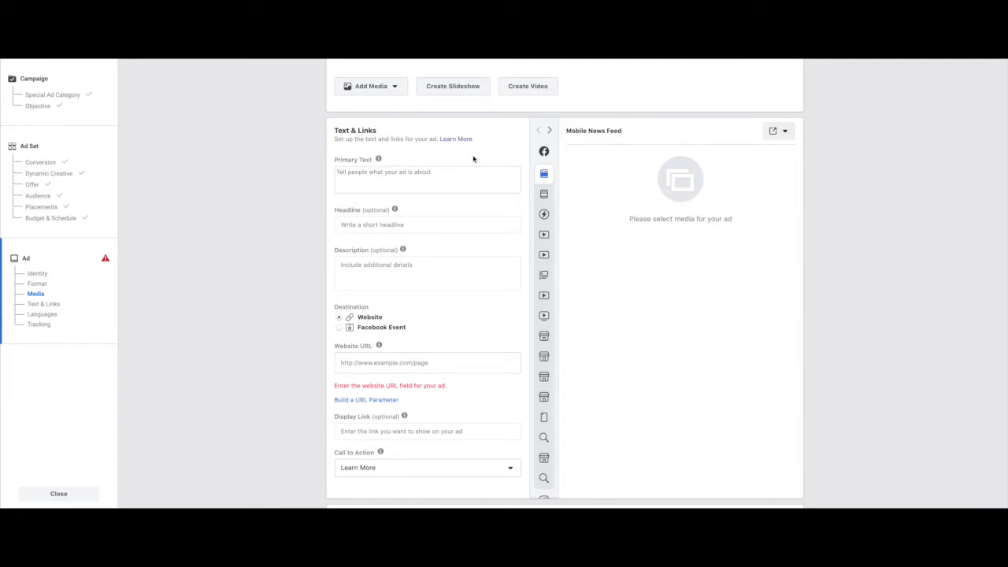
pyautogui.scroll(3, 473, 159)
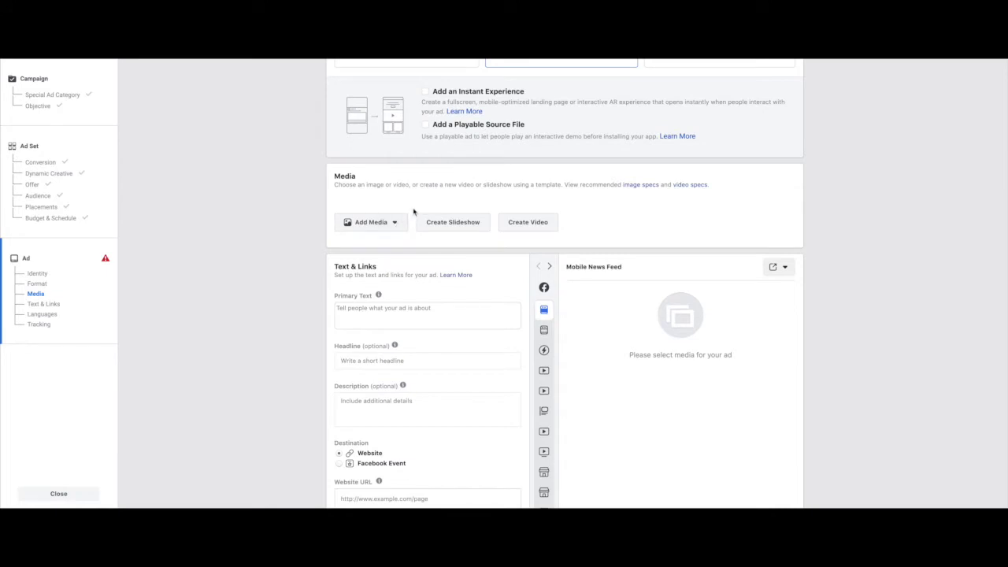
pyautogui.click(381, 226)
pyautogui.click(392, 203)
pyautogui.click(385, 222)
pyautogui.click(368, 241)
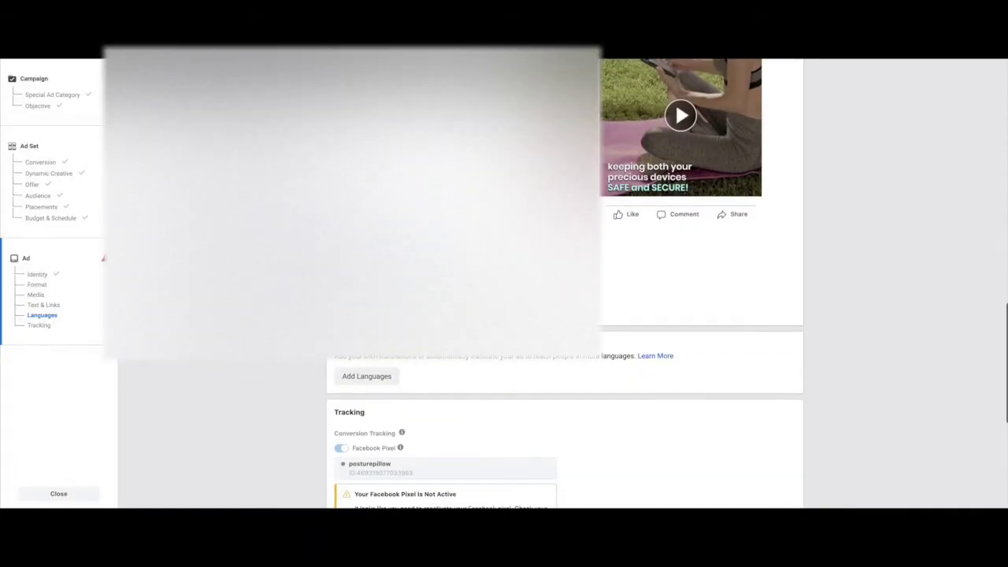
# - Review the ad's format, media and tracking sections, and check the reported error against the Text & Links fields
pyautogui.scroll(10, 482, 239)
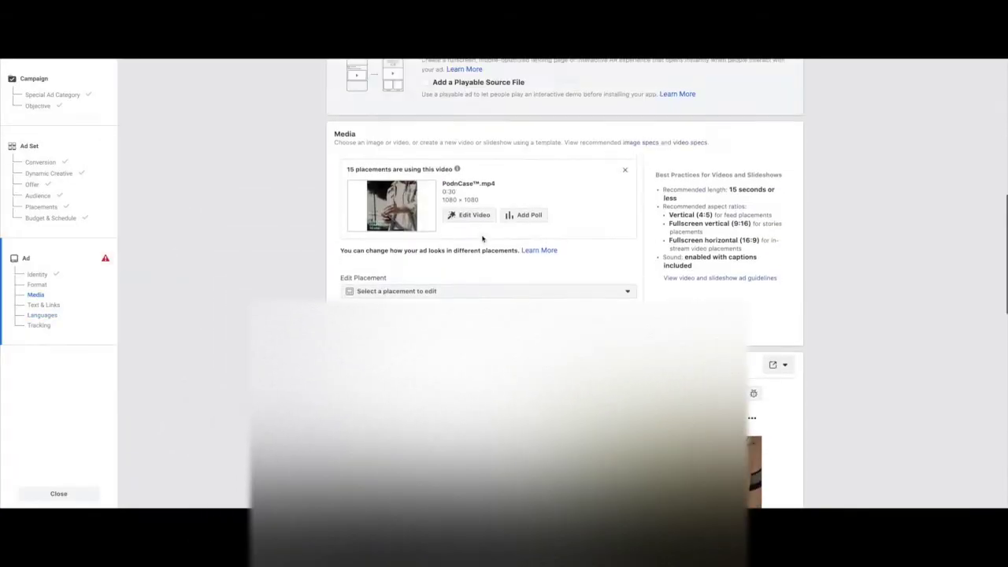
pyautogui.scroll(3, 483, 239)
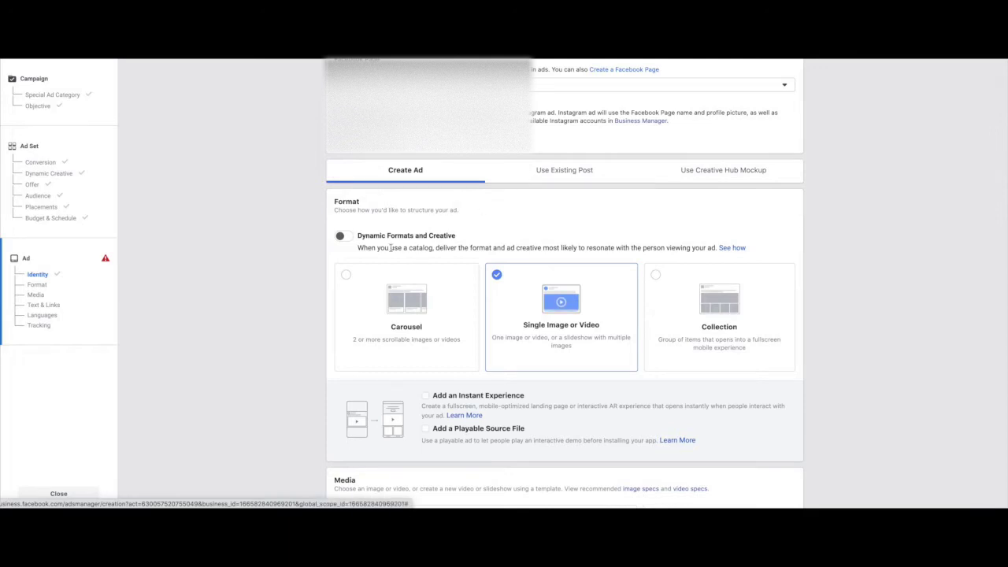
pyautogui.scroll(-5, 394, 252)
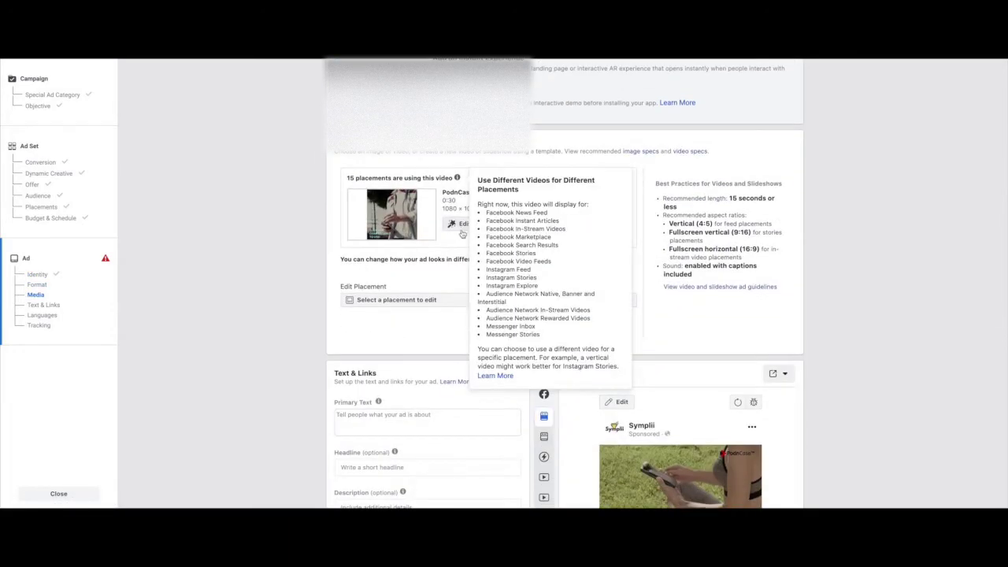
pyautogui.scroll(1, 475, 210)
pyautogui.scroll(3, 475, 210)
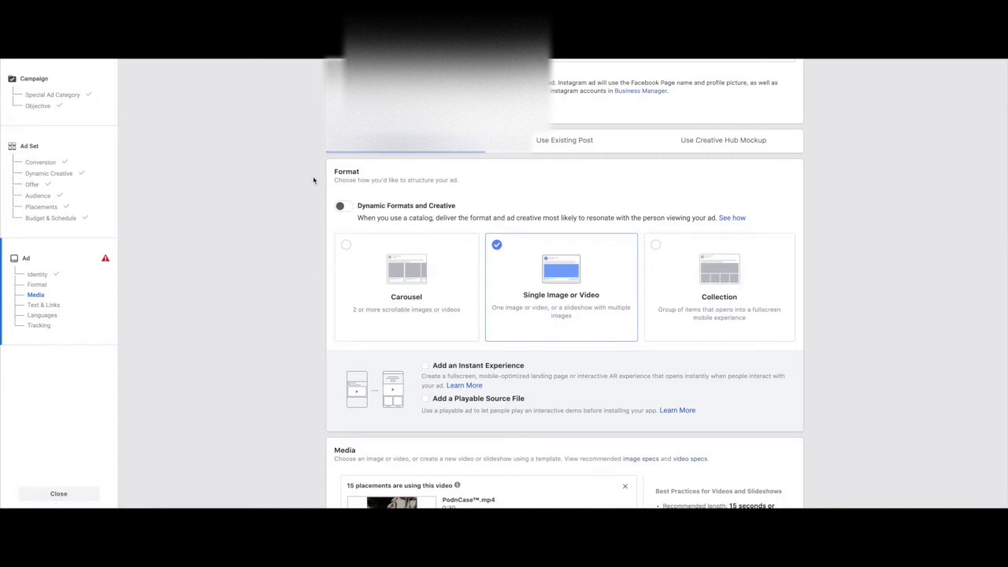
pyautogui.scroll(-15, 449, 279)
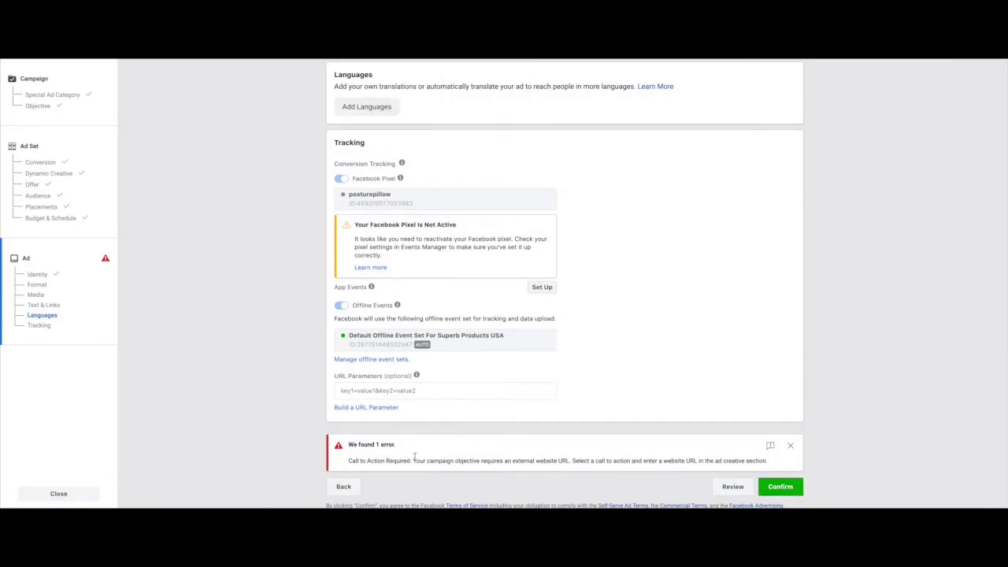
pyautogui.click(506, 463)
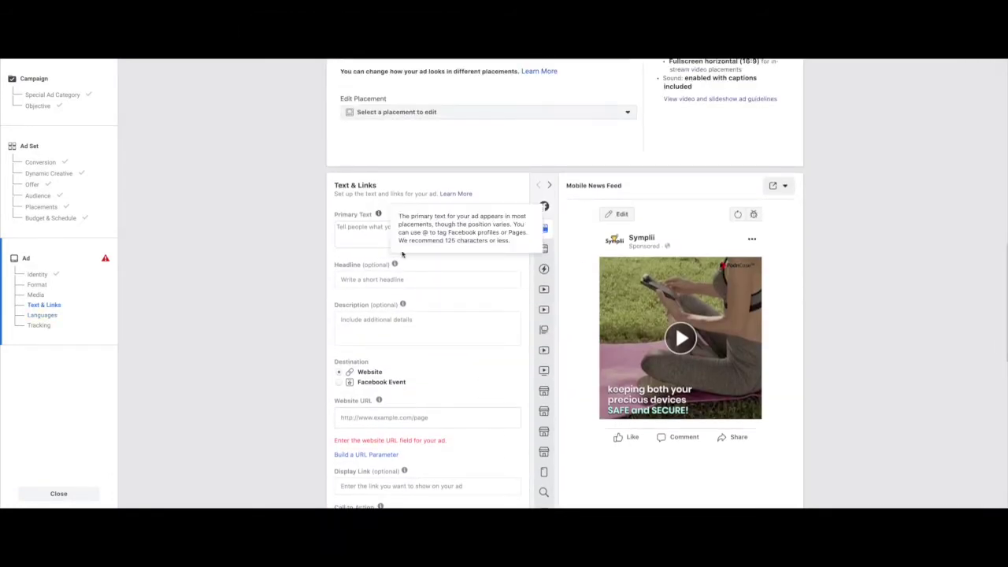
pyautogui.click(359, 235)
pyautogui.write('svsdf')
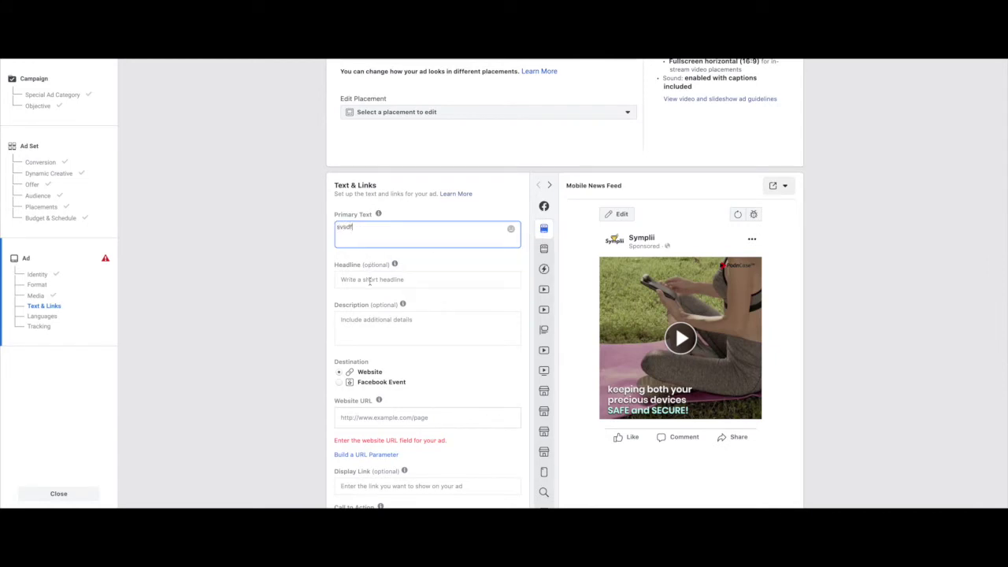
pyautogui.press('Tab')
pyautogui.click(367, 232)
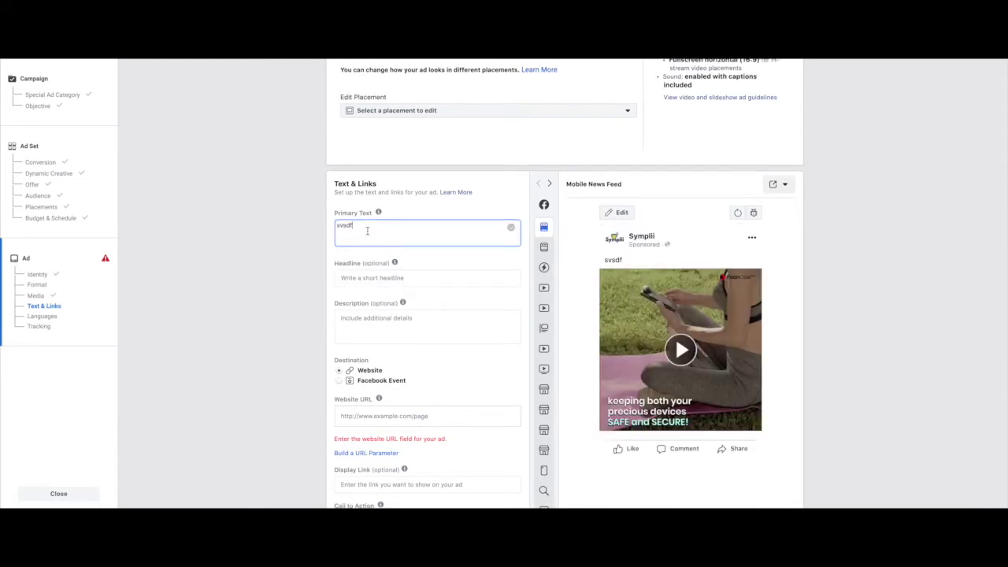
pyautogui.doubleClick(340, 226)
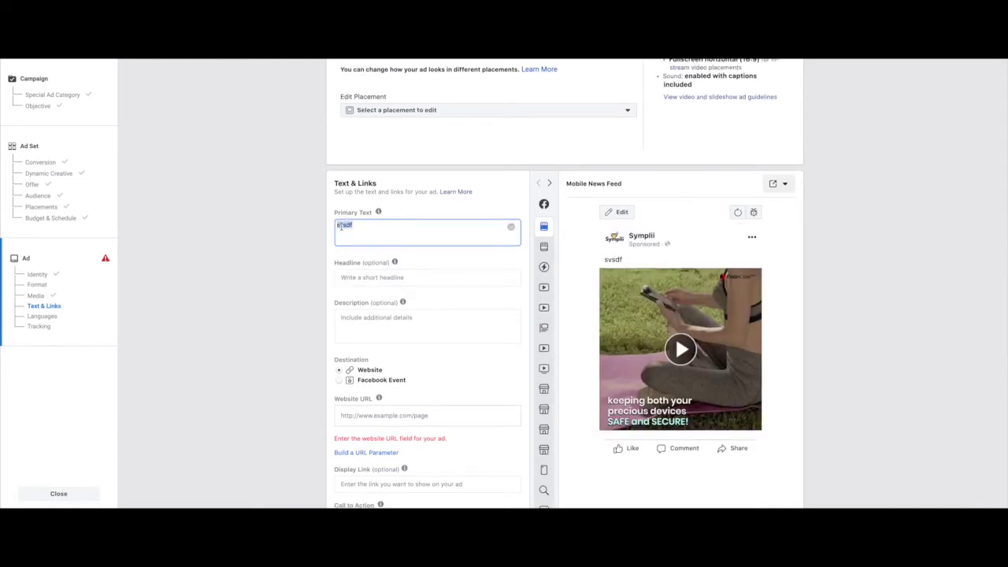
pyautogui.press('BackSpace')
# - Enter "Buy this product" as the ad's primary text
pyautogui.write('Bu')
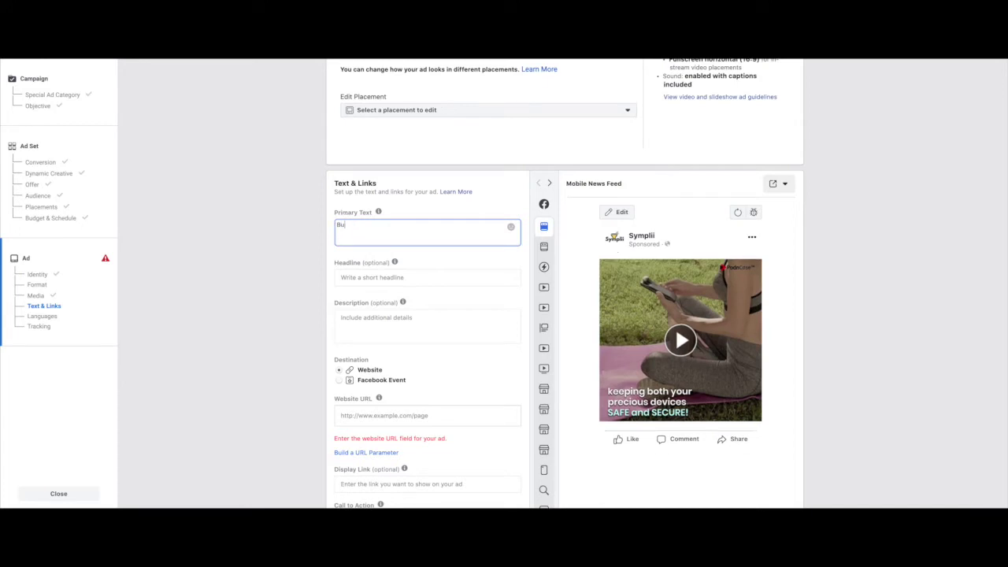
pyautogui.write('y th')
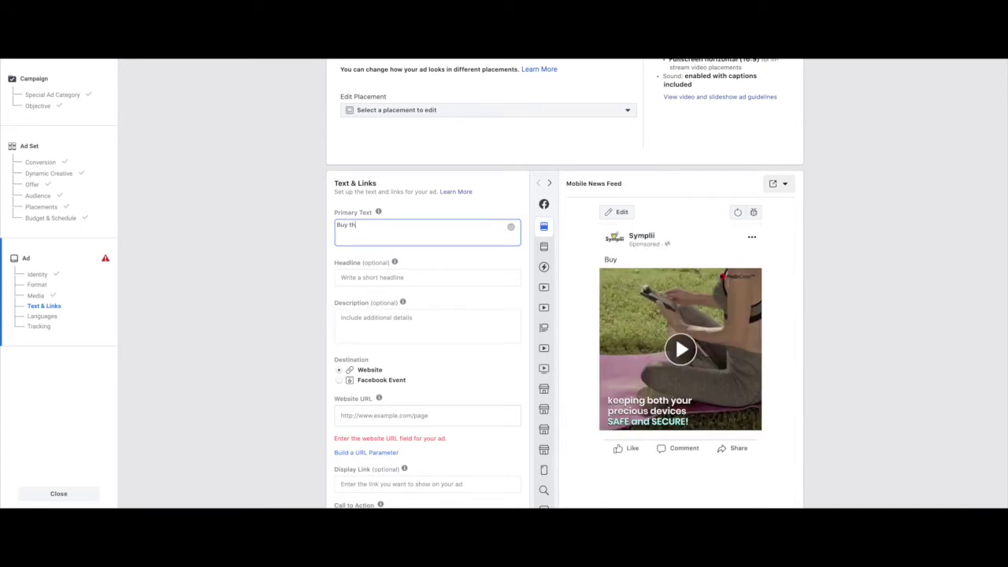
pyautogui.write('is product')
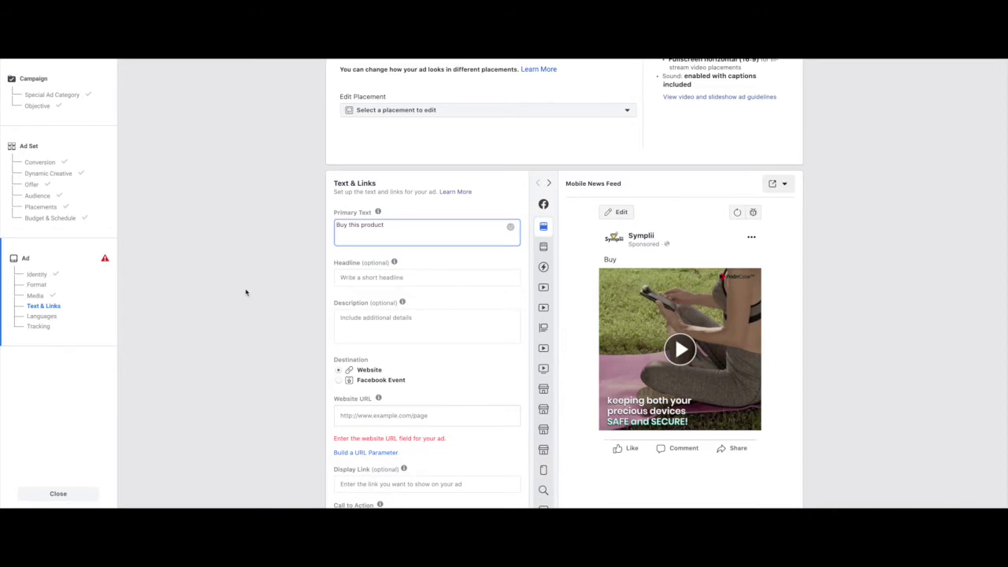
# - Give the ad the headline "Try it out" and the description "20,000 customers"
pyautogui.click(358, 279)
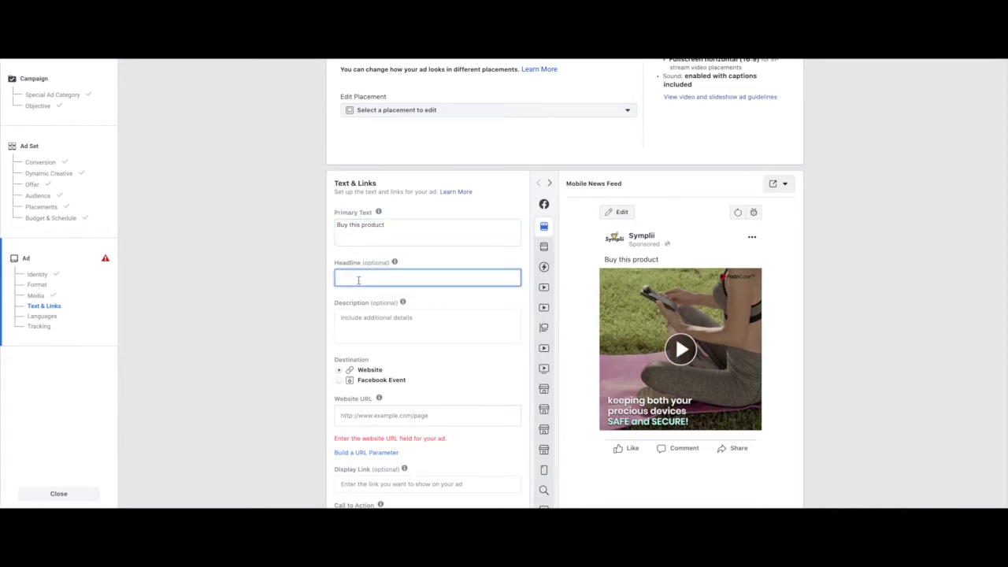
pyautogui.write('Try it out')
pyautogui.click(425, 322)
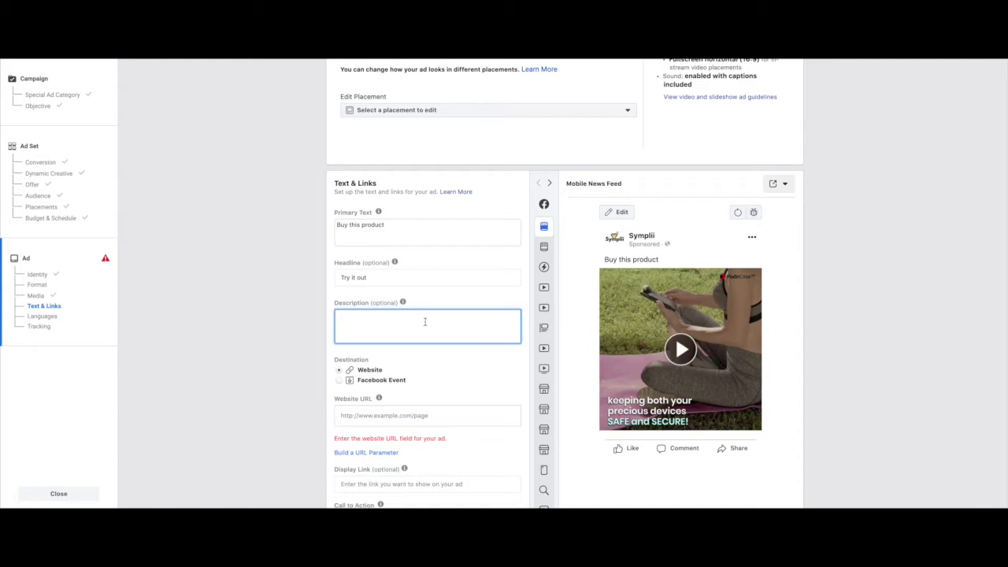
pyautogui.write('20,000 customers')
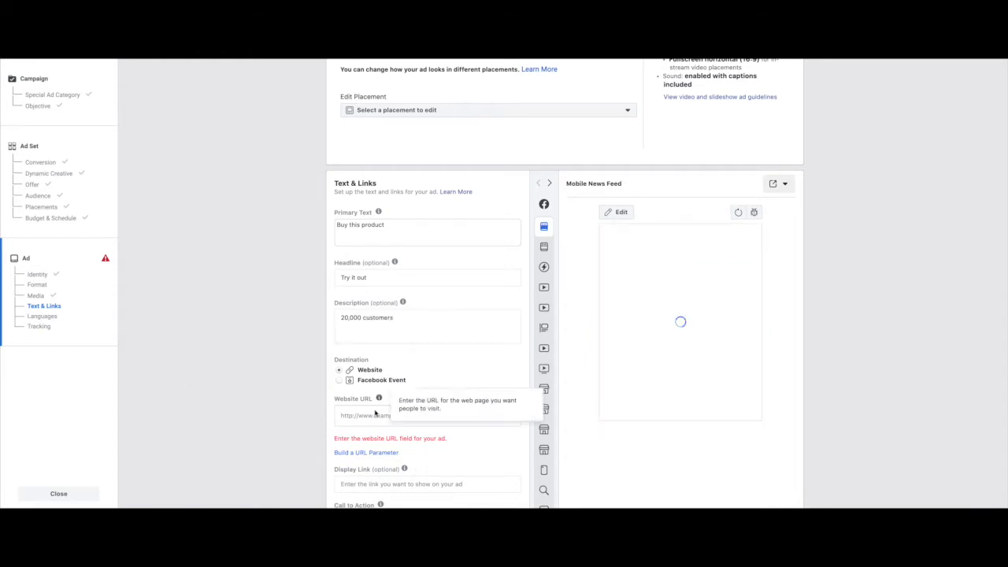
# - Set the ad's destination website URL to amazon.com
pyautogui.click(372, 415)
pyautogui.write('amazon')
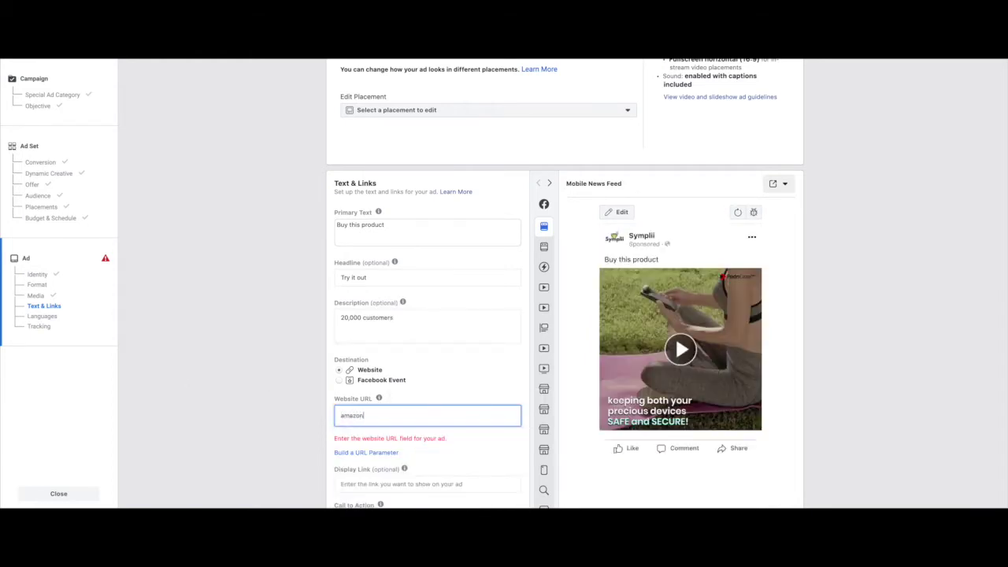
pyautogui.write('.com')
pyautogui.click(212, 405)
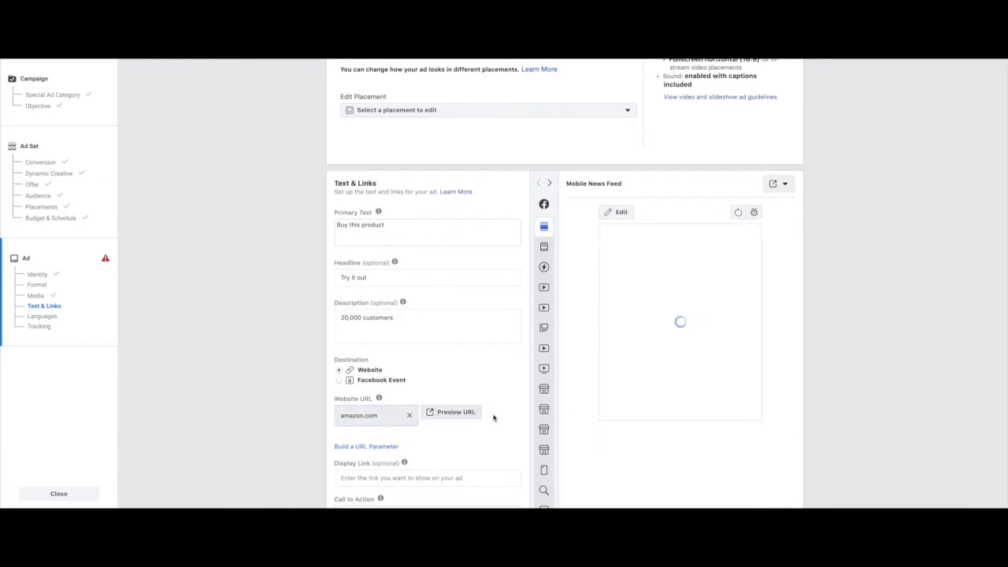
# - Change the ad's call to action to Shop Now
pyautogui.scroll(-1, 551, 394)
pyautogui.scroll(-1, 461, 358)
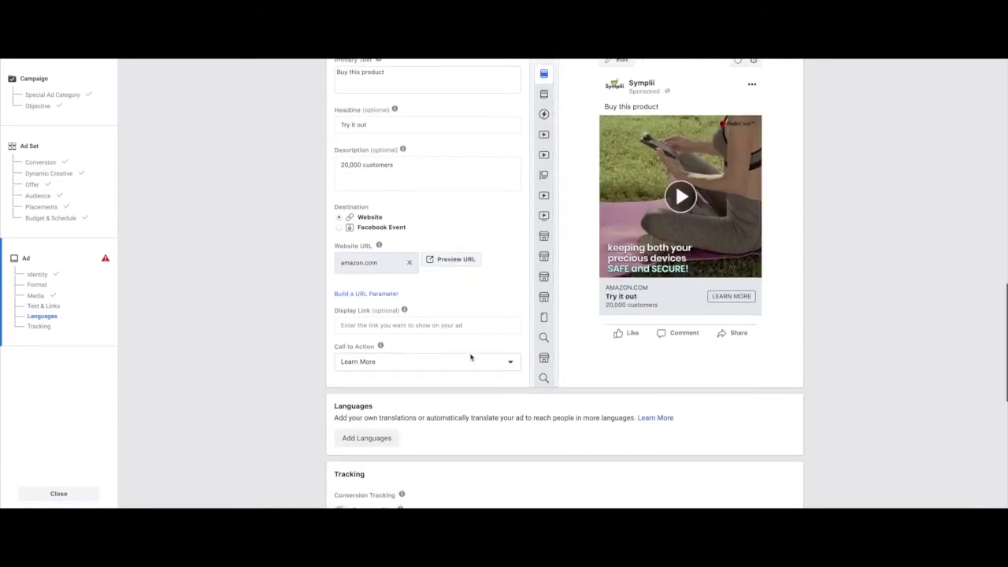
pyautogui.click(456, 361)
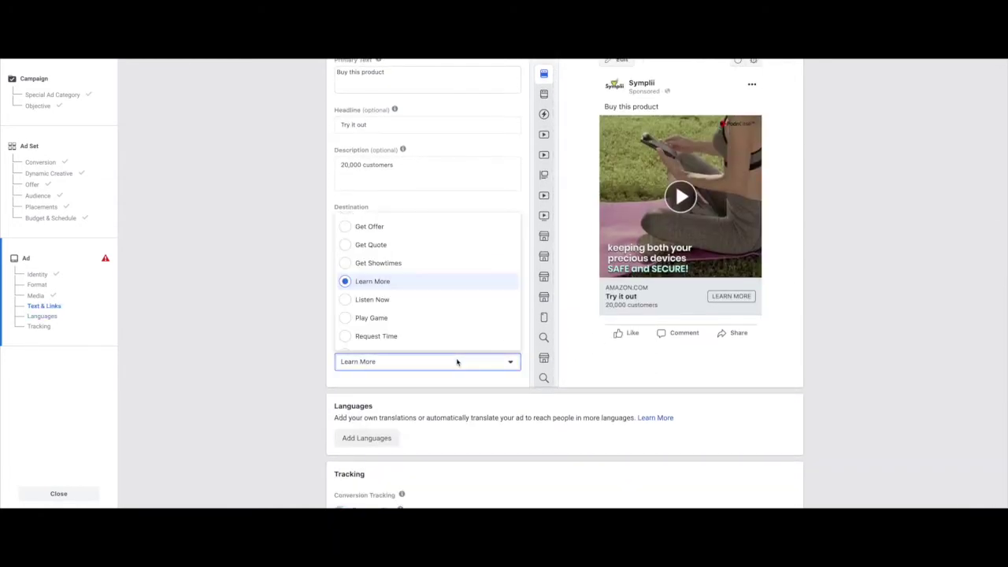
pyautogui.scroll(-2, 426, 322)
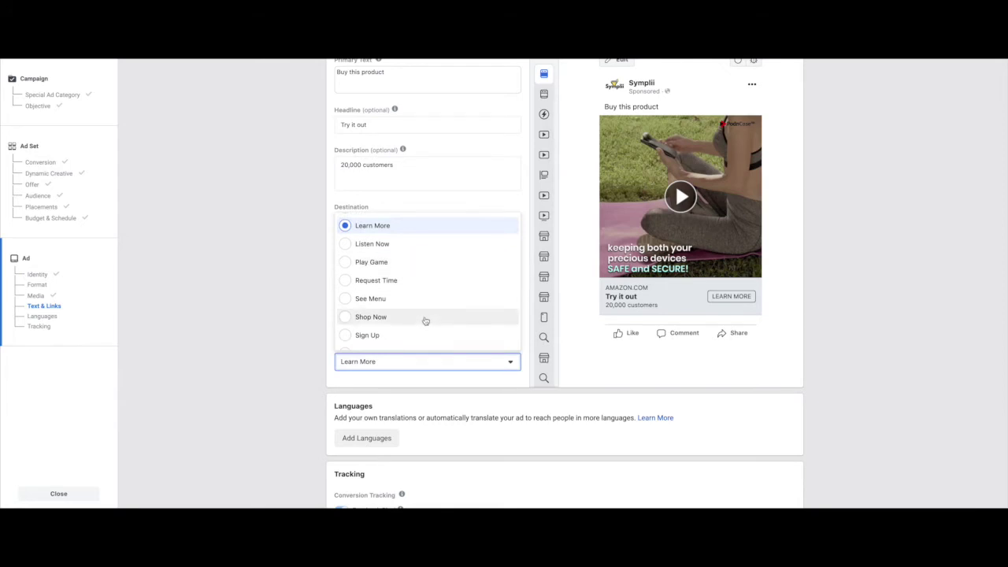
pyautogui.click(428, 317)
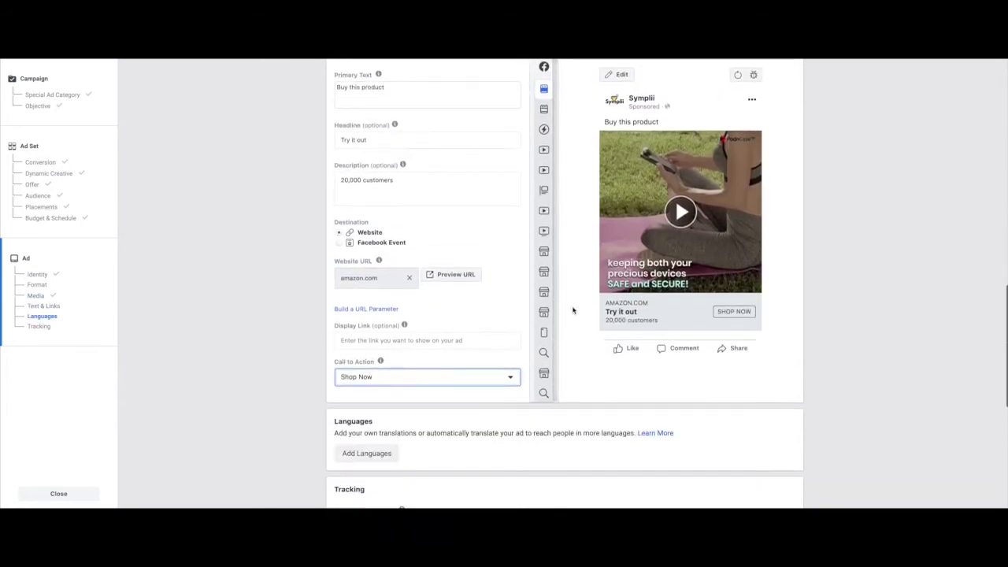
# - Confirm the completed setup to publish the campaign with its ad set and ad
pyautogui.scroll(-3, 573, 310)
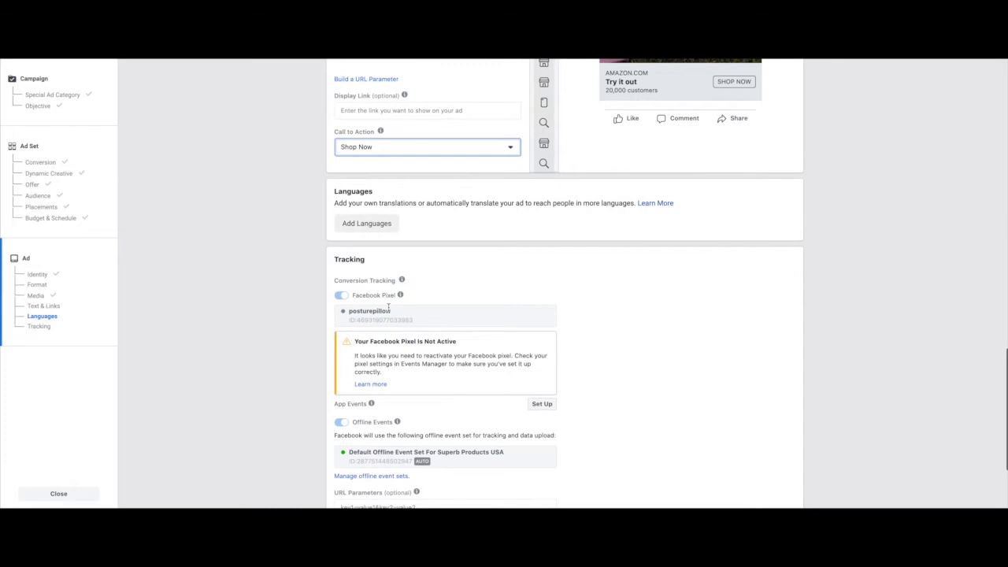
pyautogui.scroll(-2, 388, 307)
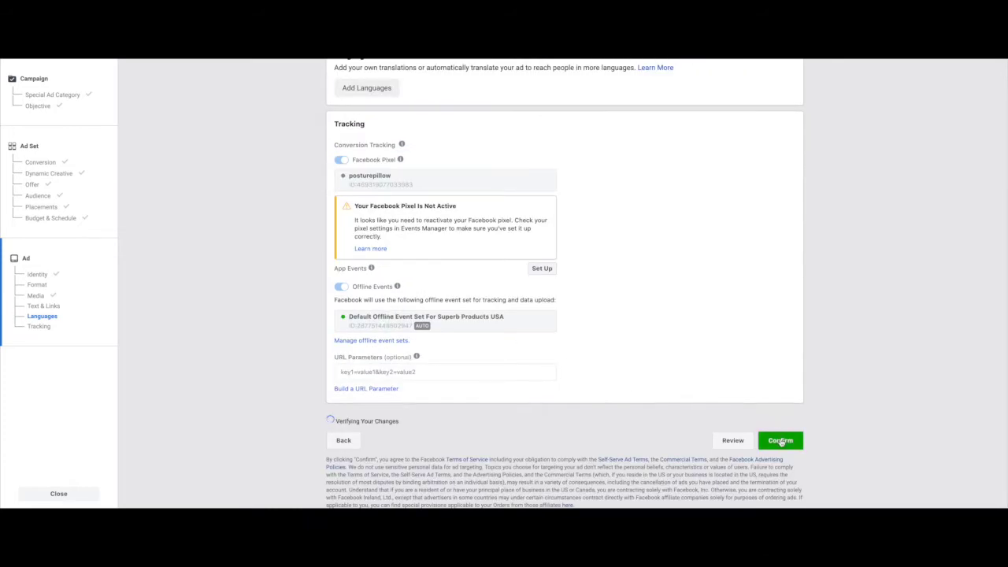
pyautogui.click(781, 441)
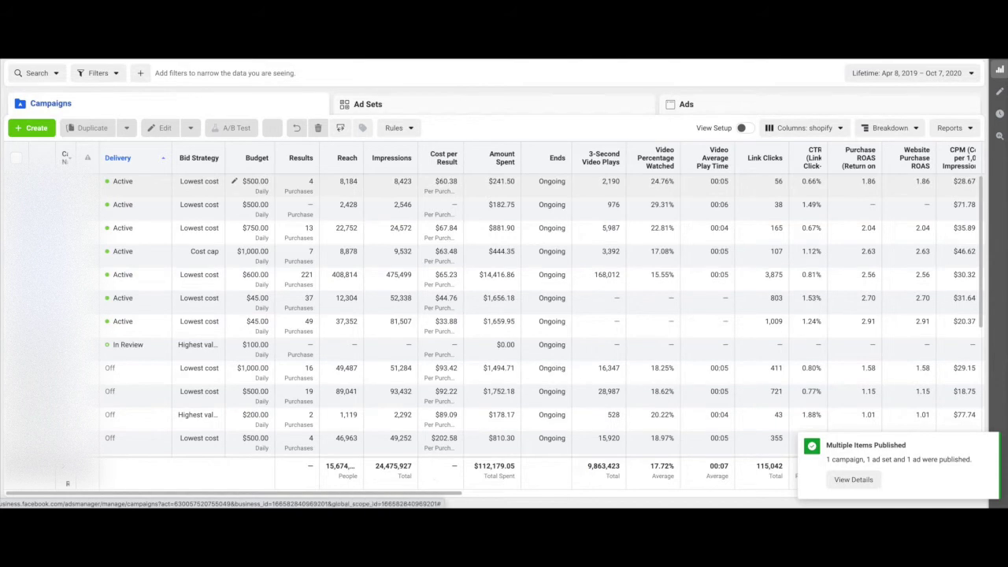
pyautogui.click(15, 181)
pyautogui.click(162, 127)
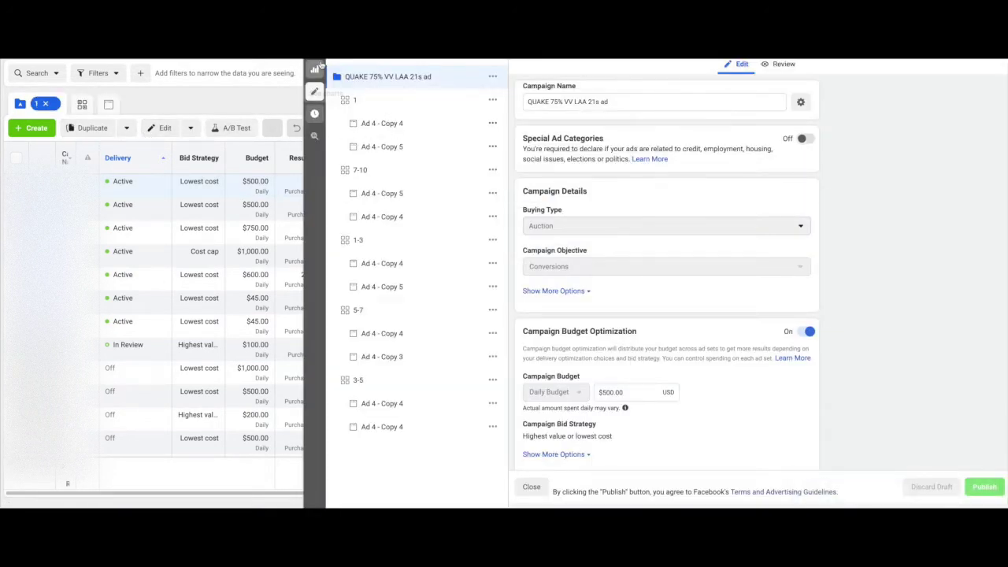
pyautogui.click(314, 91)
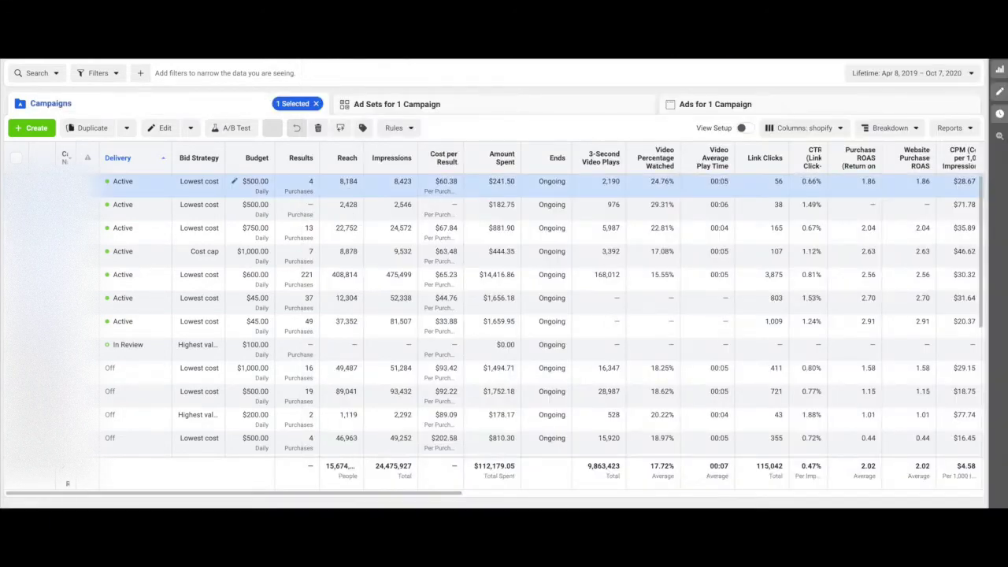
pyautogui.click(16, 182)
# - Select the in-review campaign "testing campaign PUR" and open its ad "Default name - Conversions" for editing
pyautogui.scroll(-2, 97, 291)
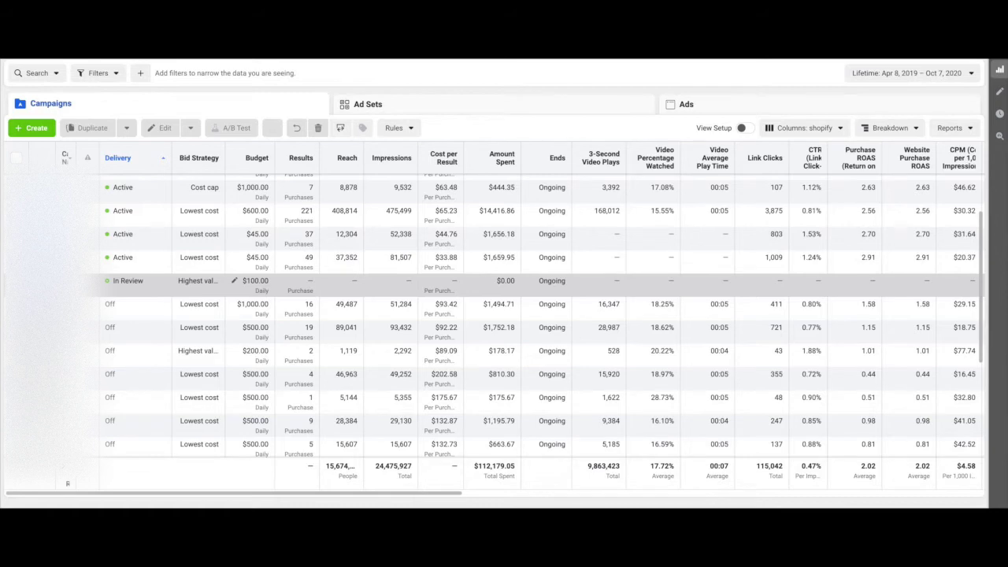
pyautogui.click(16, 281)
pyautogui.click(161, 127)
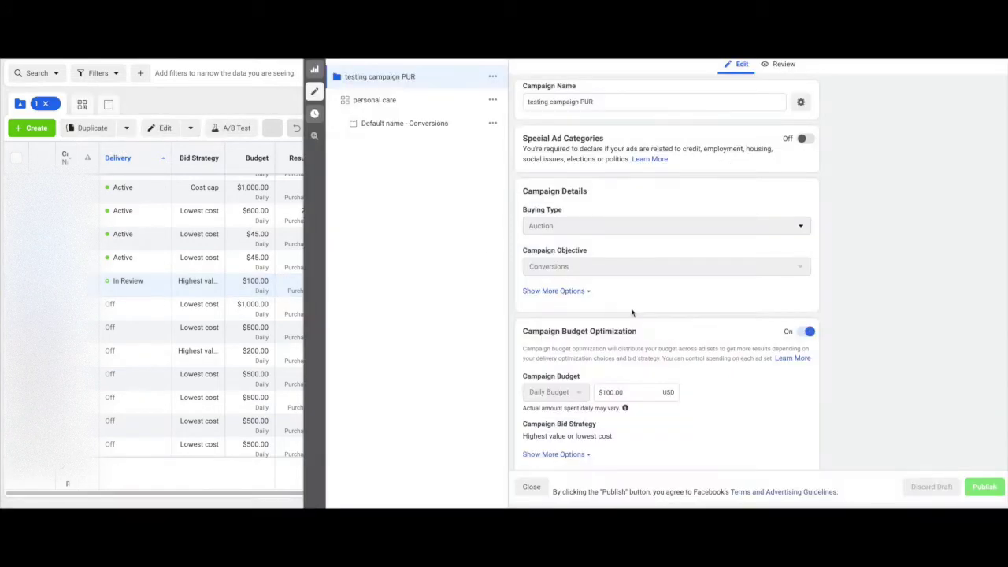
pyautogui.click(406, 106)
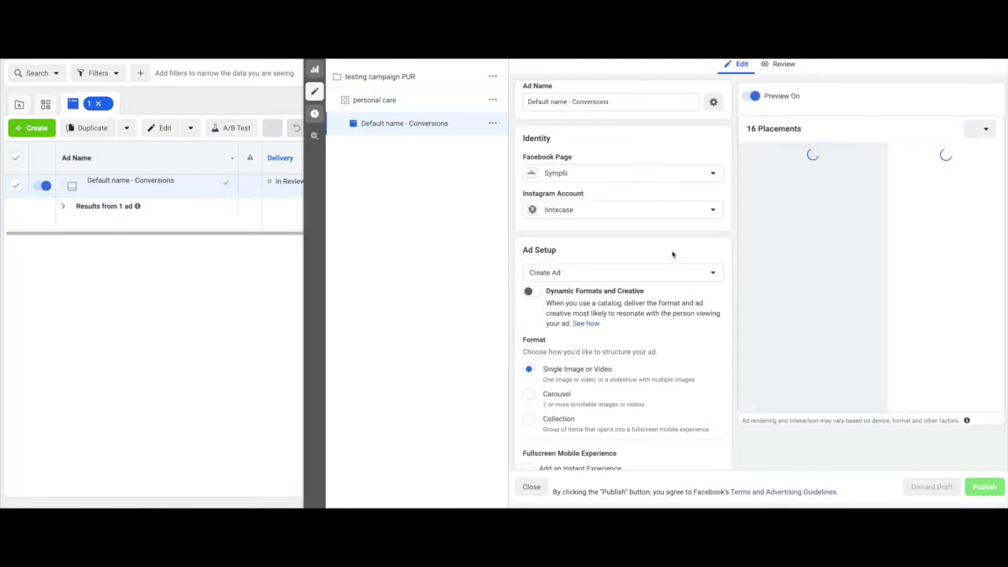
# - Review the ad's setup source options, its preview sharing options, and its identity and creative sections
pyautogui.scroll(-1, 674, 254)
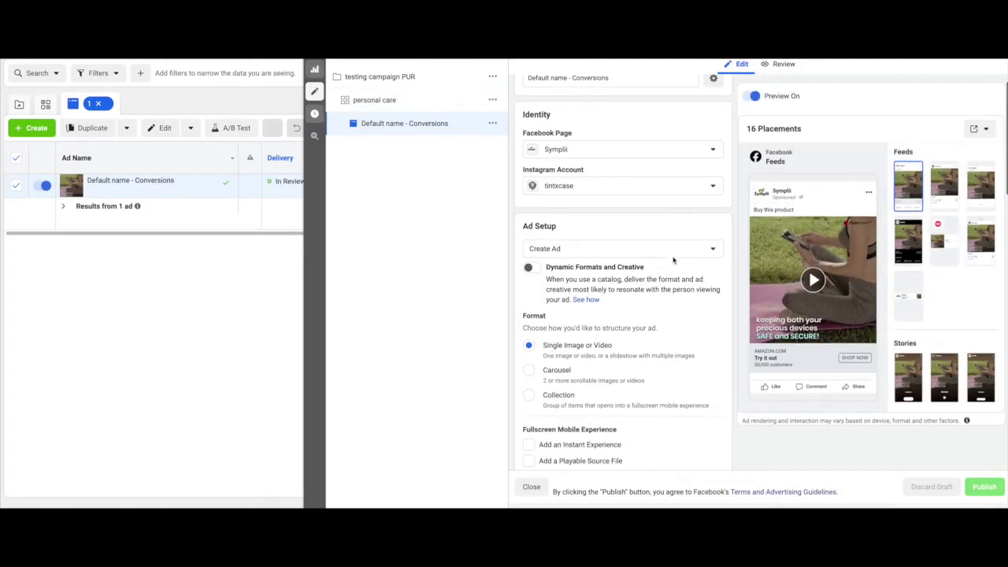
pyautogui.click(677, 251)
pyautogui.click(679, 254)
pyautogui.click(679, 253)
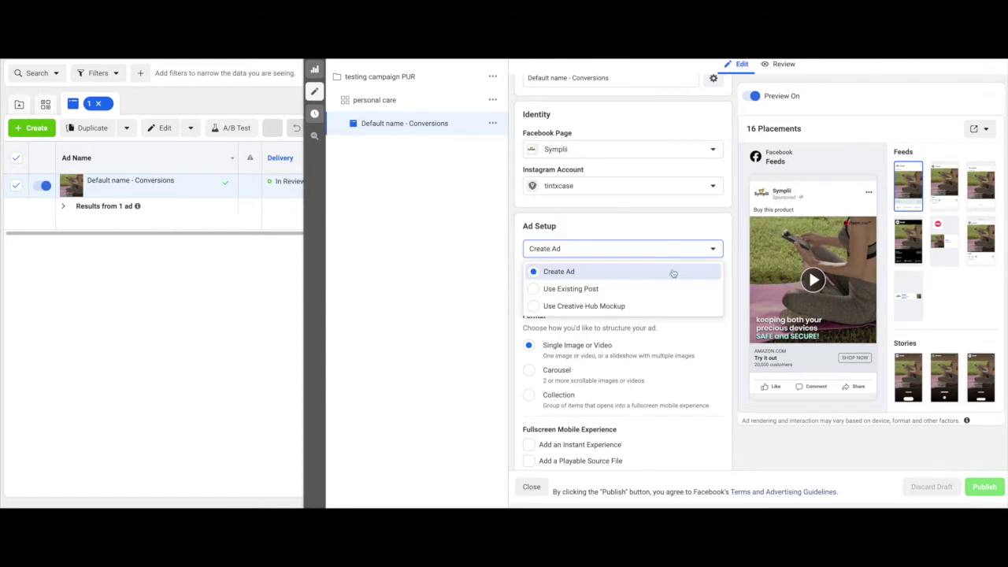
pyautogui.click(696, 244)
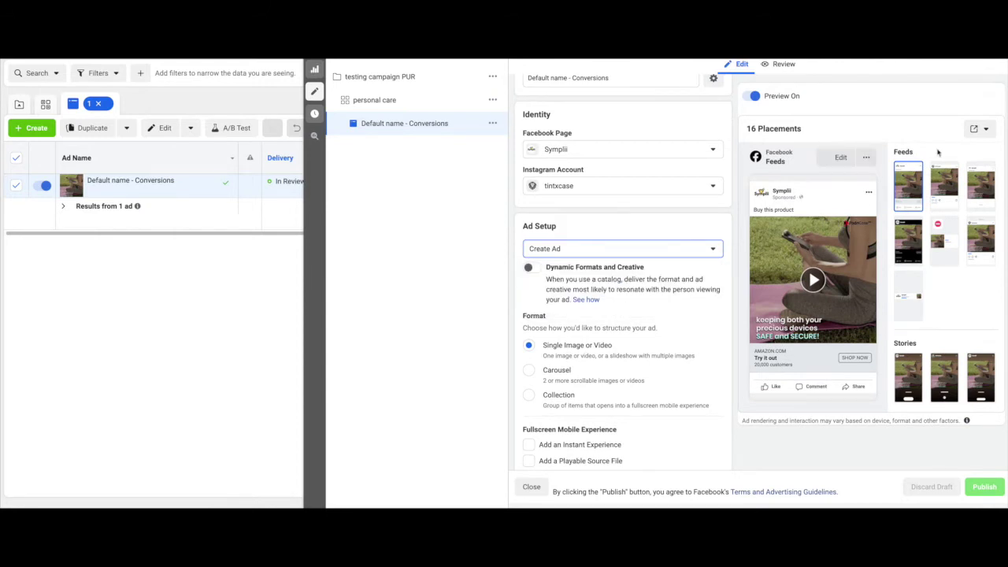
pyautogui.click(976, 130)
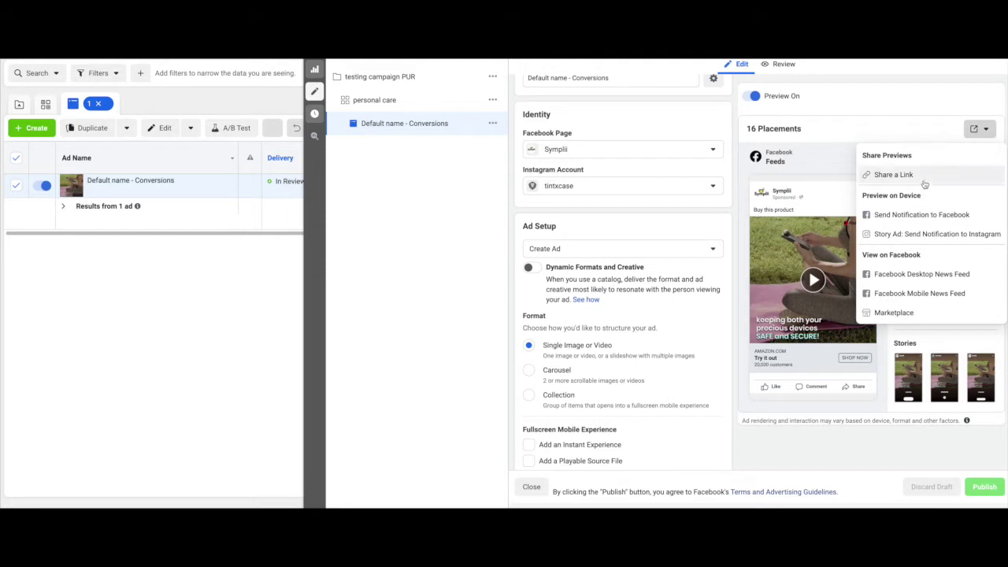
pyautogui.click(734, 176)
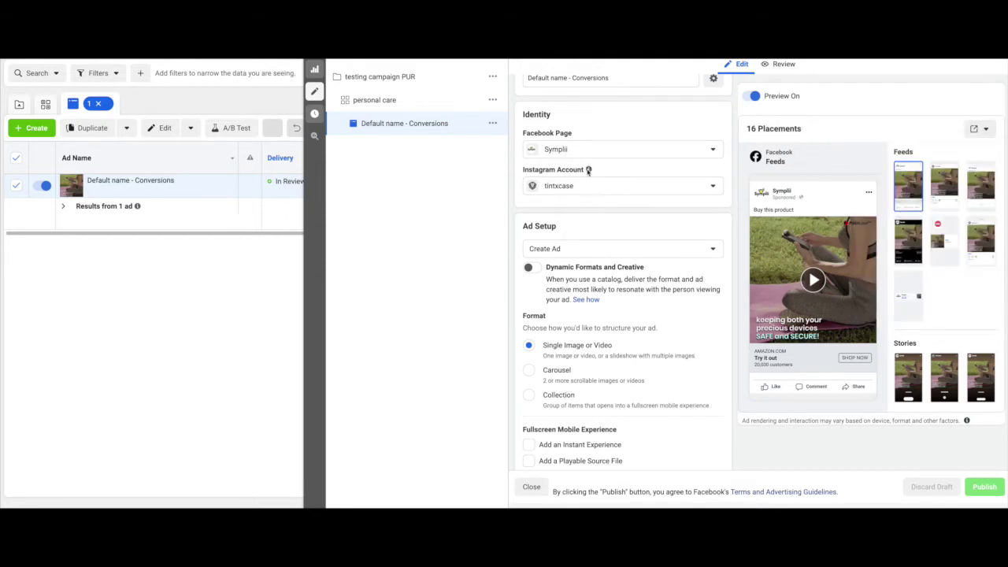
pyautogui.scroll(-3, 585, 171)
pyautogui.scroll(-4, 582, 172)
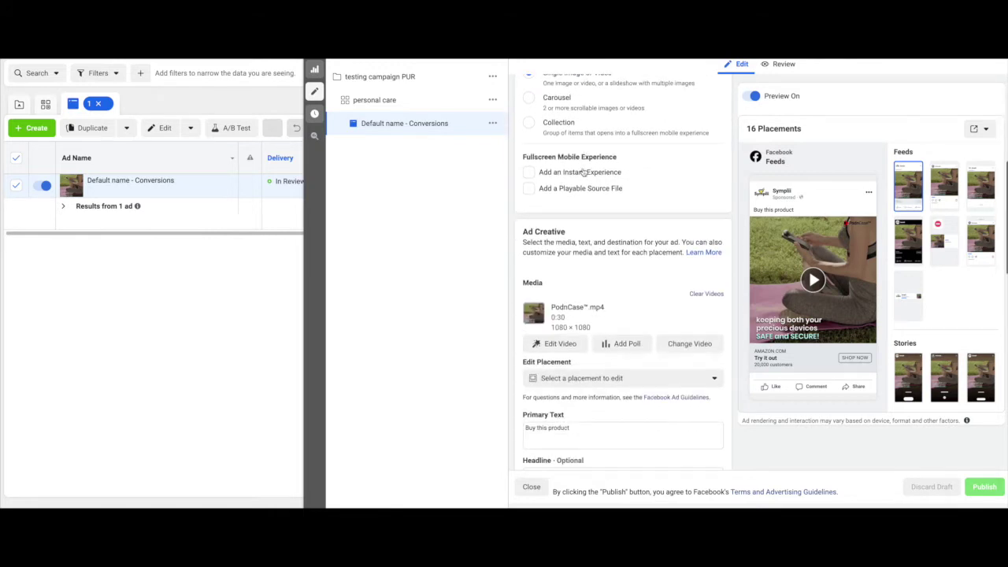
pyautogui.scroll(6, 583, 171)
pyautogui.scroll(1, 582, 172)
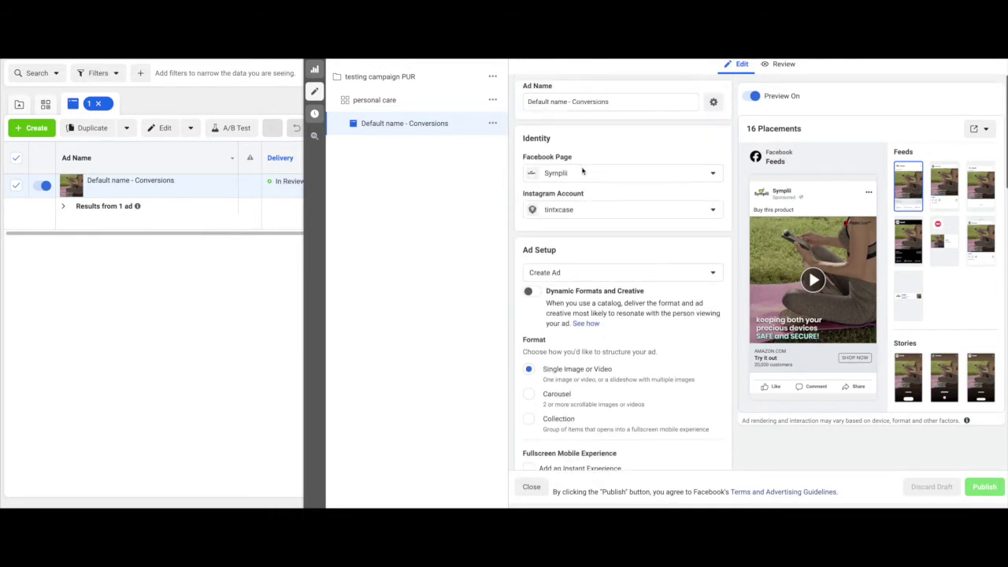
# - Switch the ad setup to Use Existing Post and turn the ad preview on
pyautogui.click(648, 273)
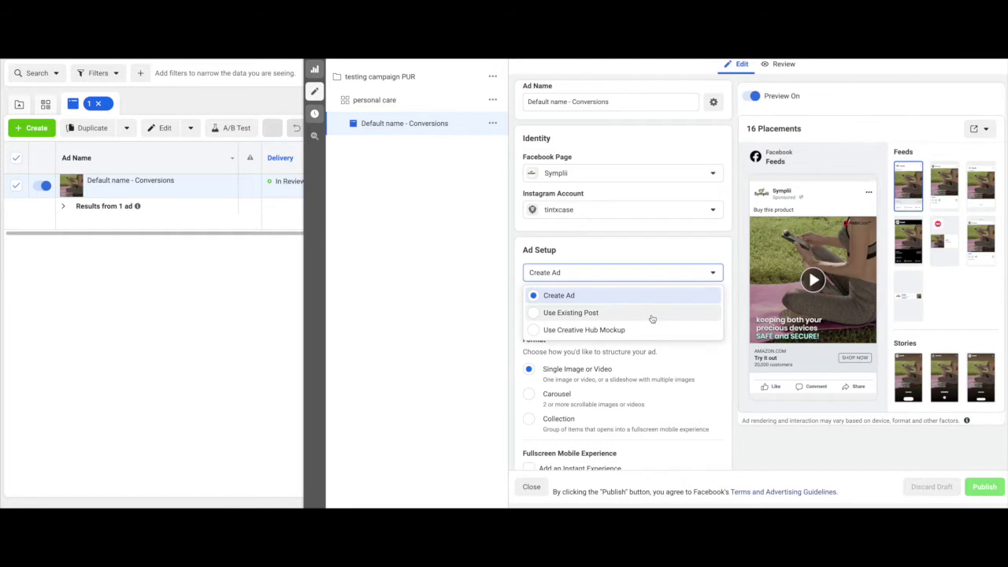
pyautogui.click(653, 313)
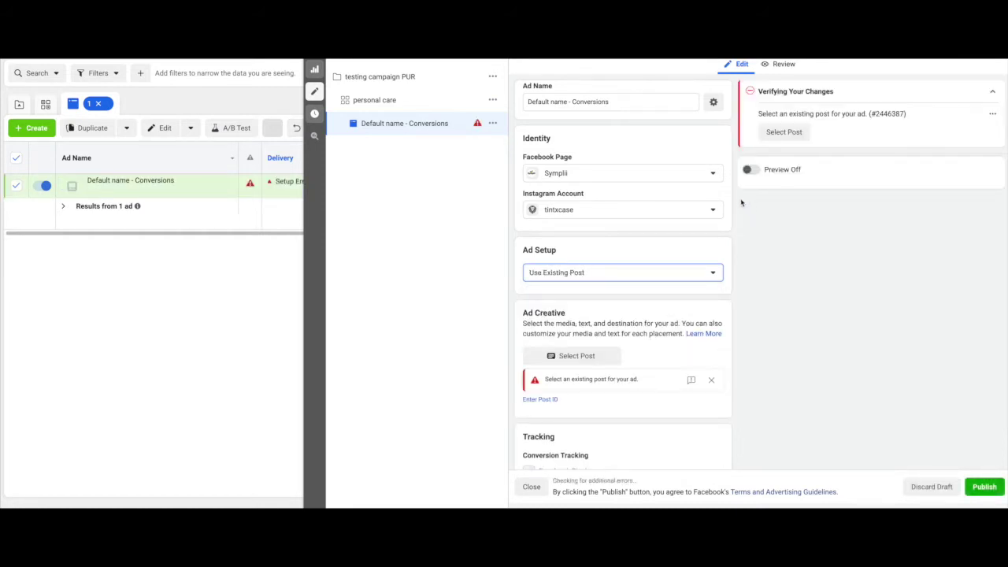
pyautogui.click(752, 205)
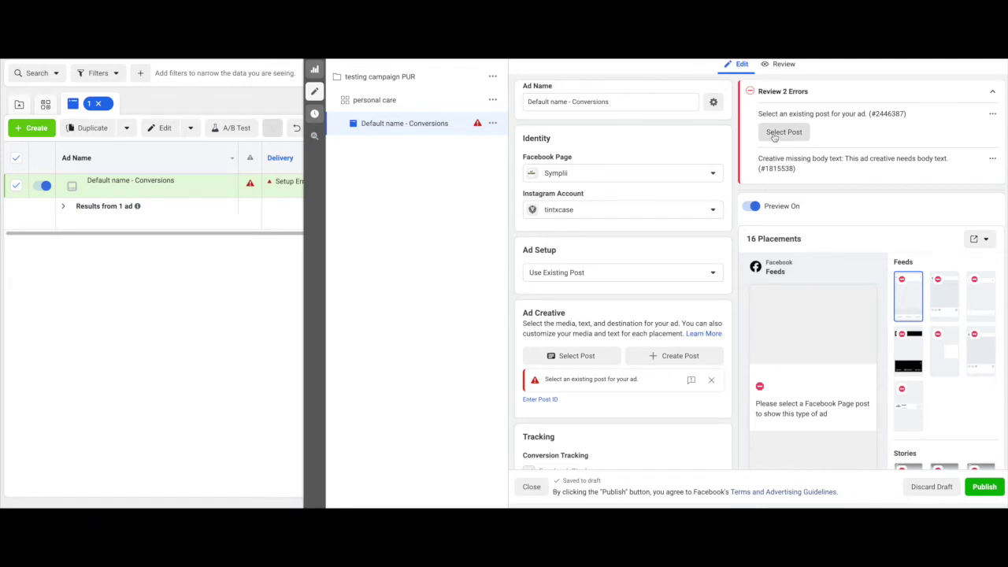
# - Select the existing Facebook video post "Buy this product" dated Oct 7, 2020 as the ad's creative, and publish the updated ad
pyautogui.click(784, 132)
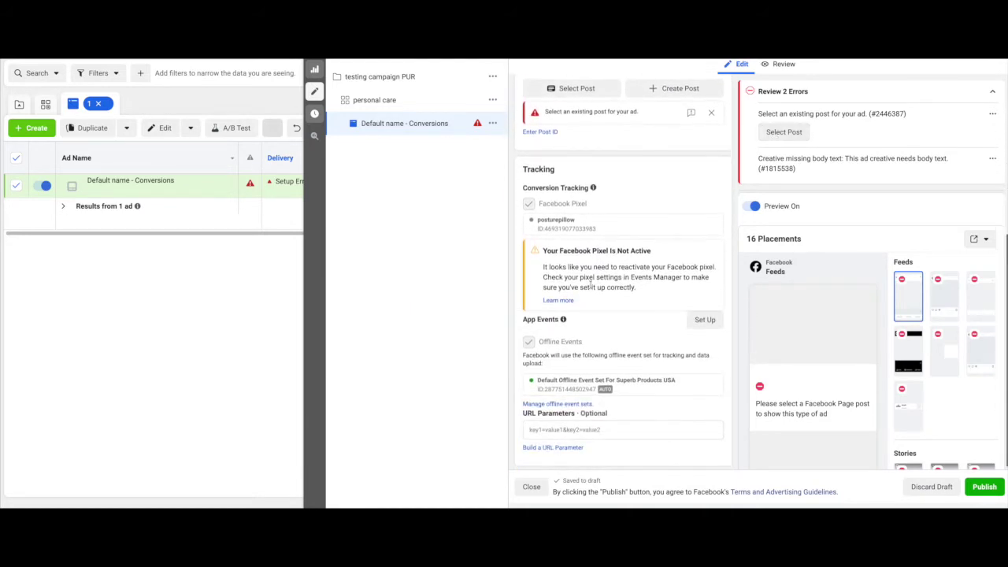
pyautogui.scroll(3, 585, 248)
pyautogui.click(576, 193)
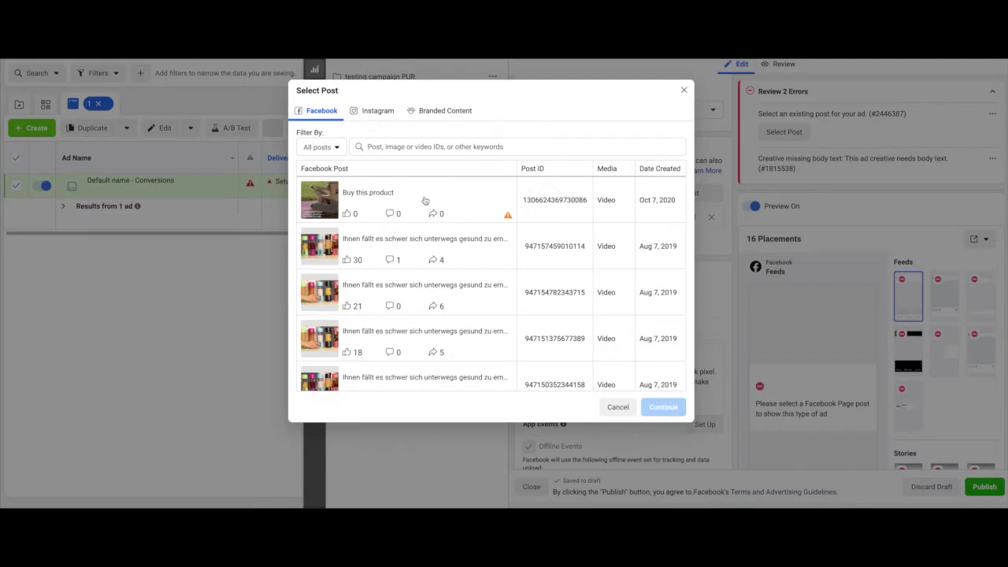
pyautogui.click(394, 195)
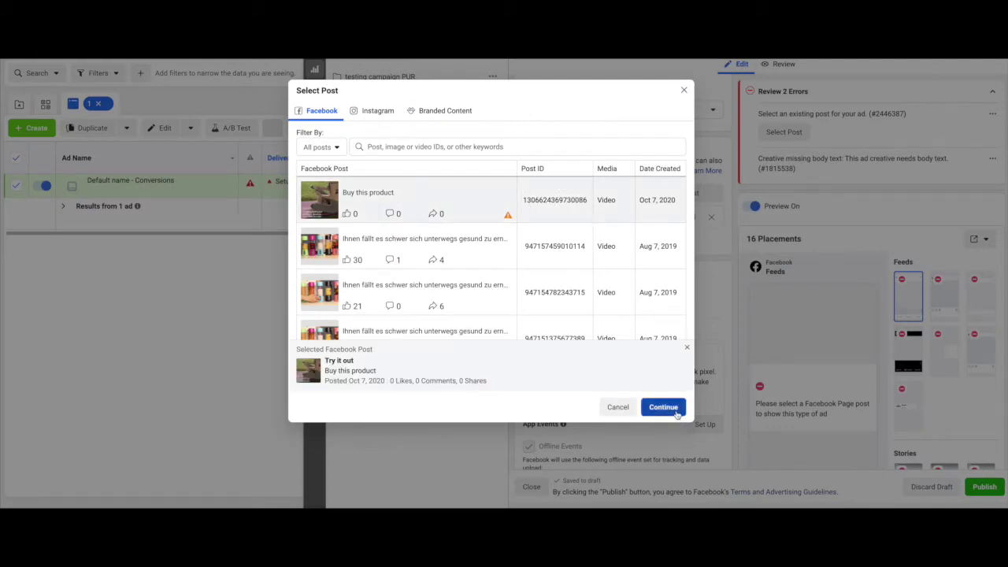
pyautogui.click(663, 407)
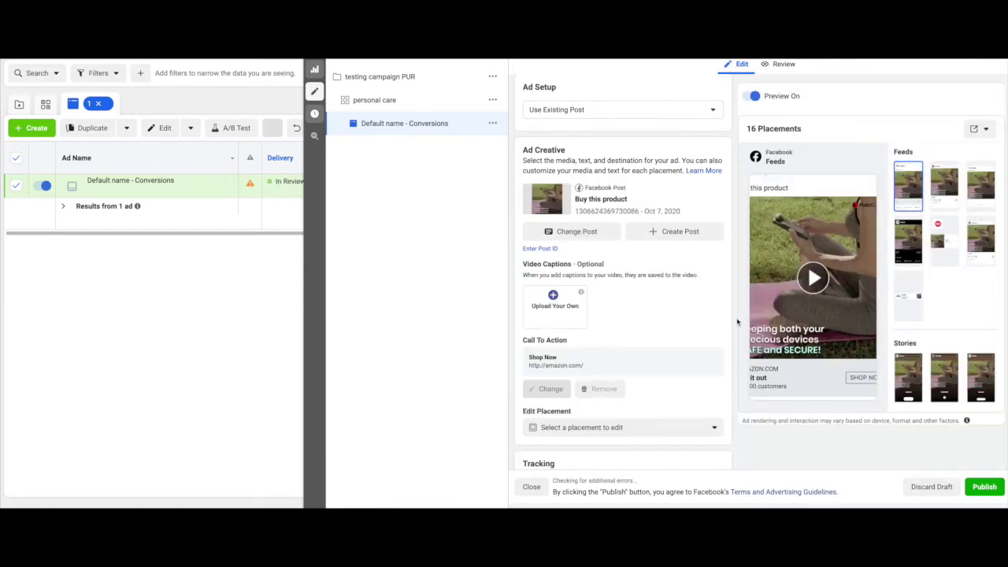
pyautogui.click(984, 487)
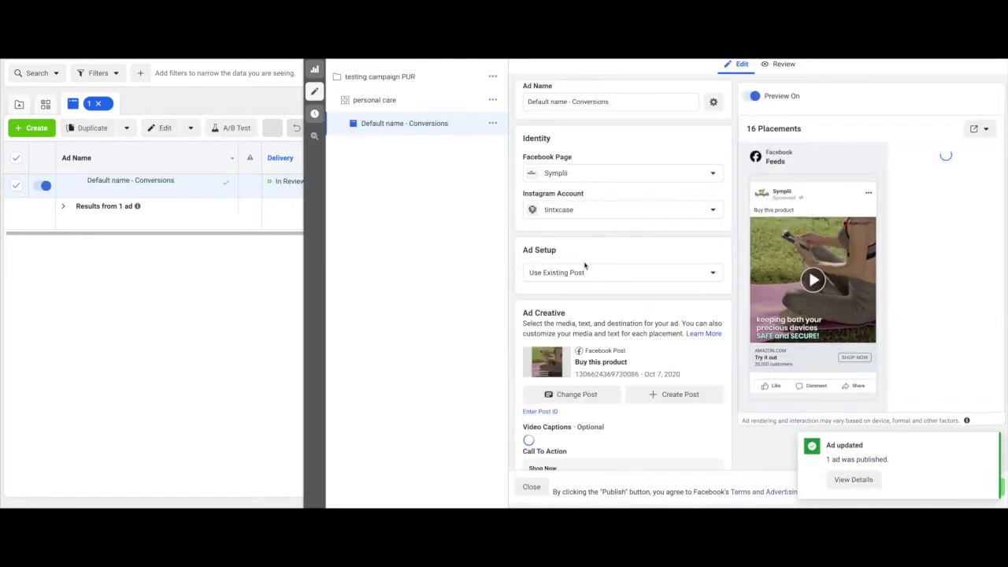
# - Review the published ad's creative, call to action and tracking sections, and close its editor
pyautogui.scroll(-2, 585, 260)
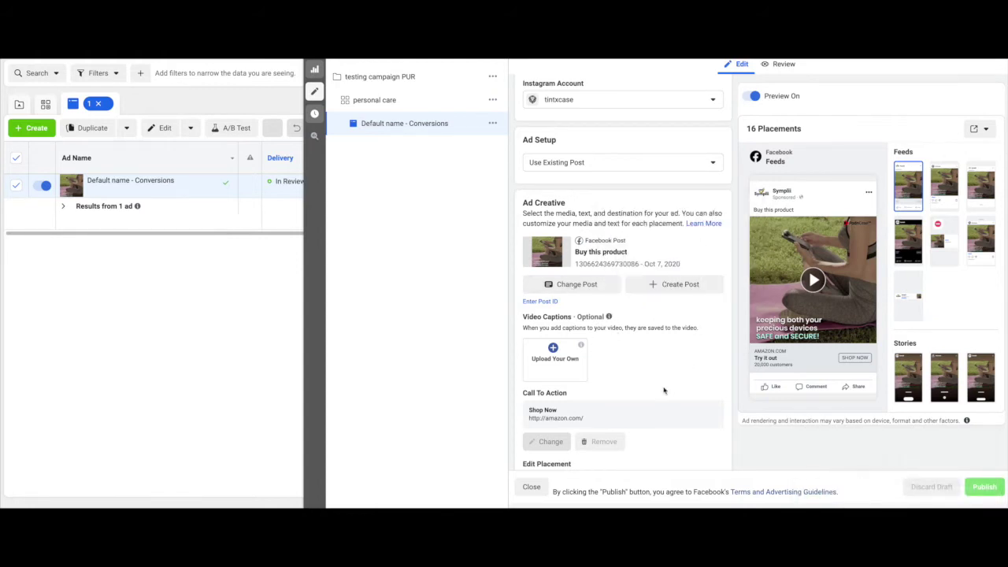
pyautogui.moveTo(745, 337)
pyautogui.moveTo(775, 280)
pyautogui.scroll(-3, 576, 161)
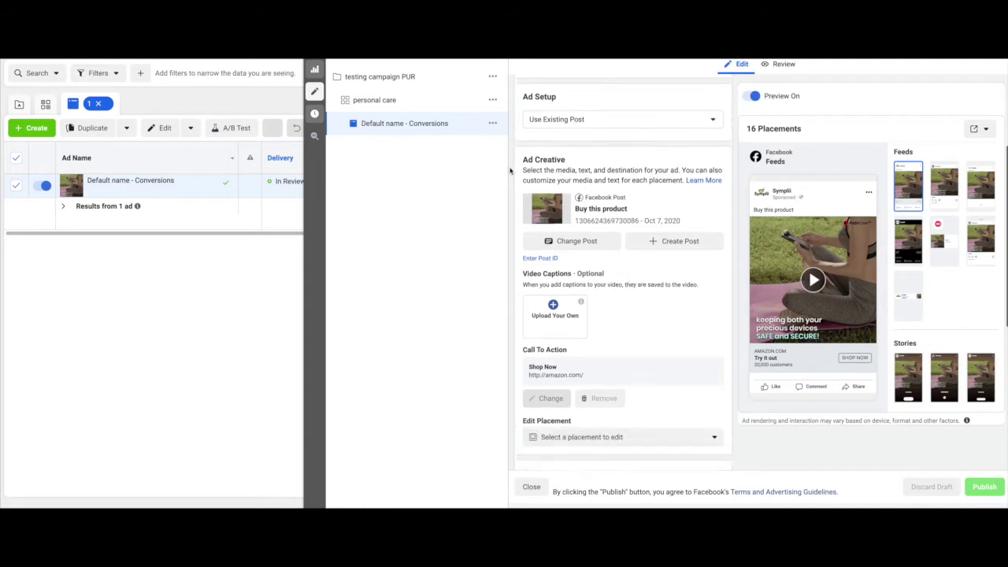
pyautogui.scroll(-1, 618, 337)
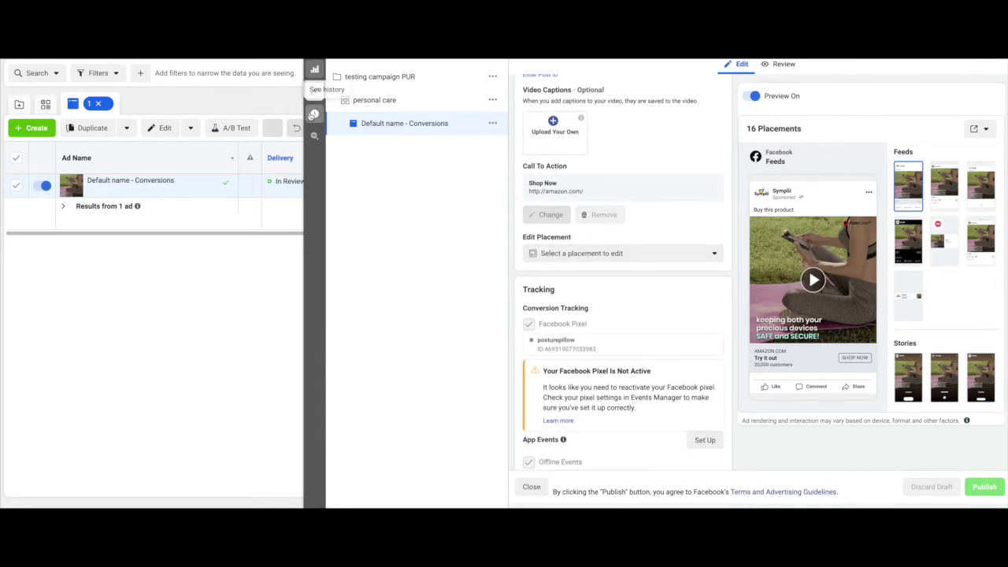
pyautogui.click(315, 72)
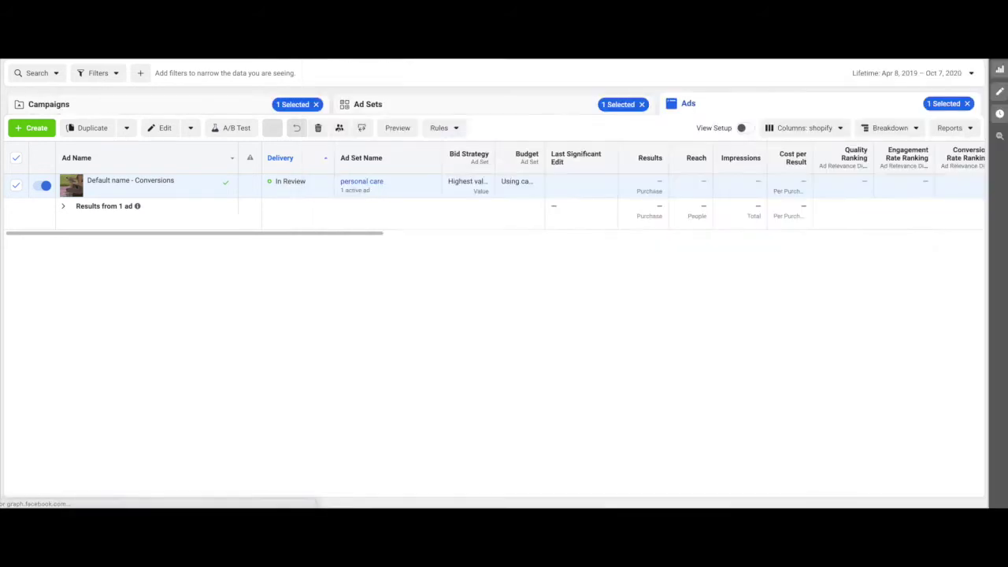
# - Duplicate the ad "Default name - Conversions" into the original campaign with 2 copies
pyautogui.click(15, 157)
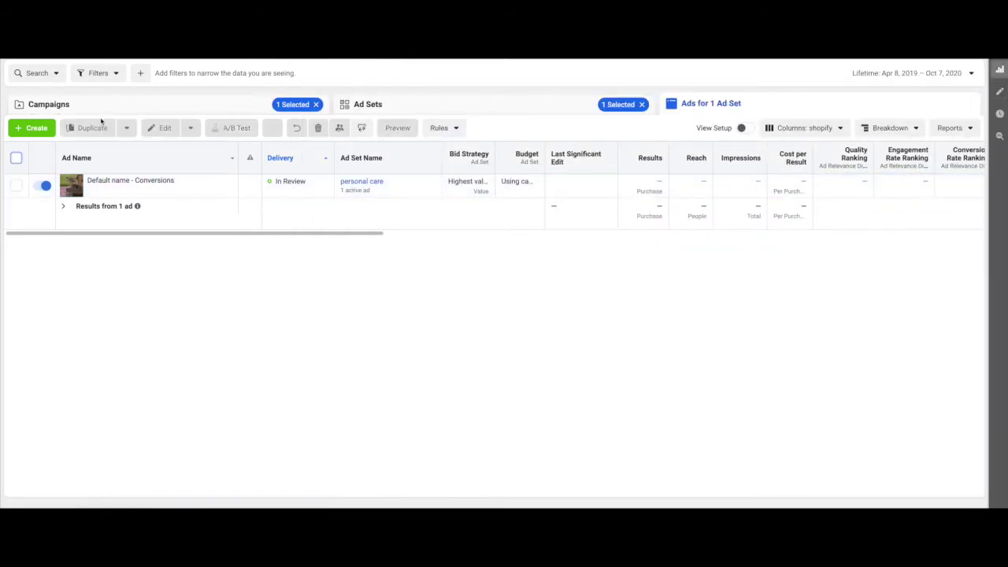
pyautogui.click(17, 158)
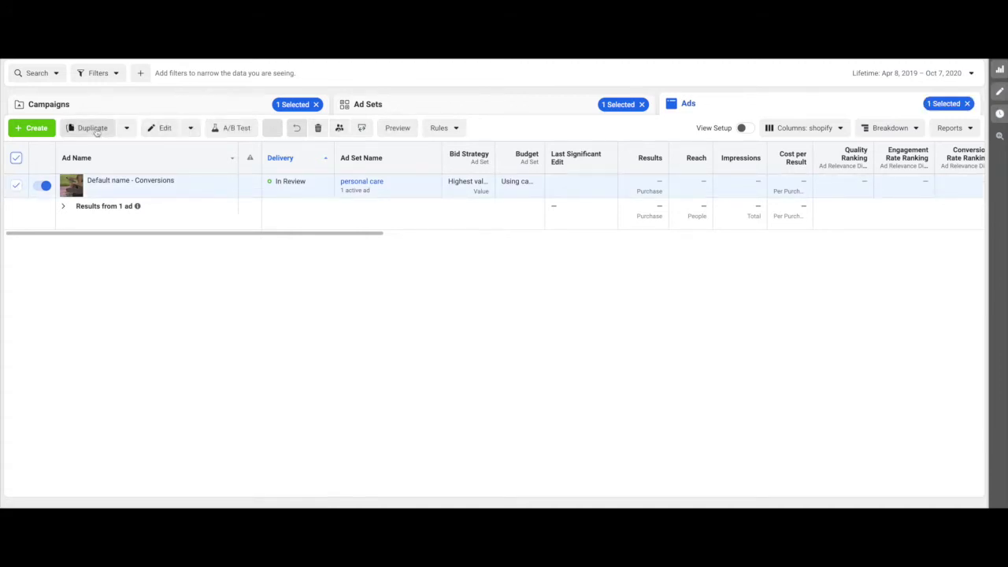
pyautogui.click(93, 128)
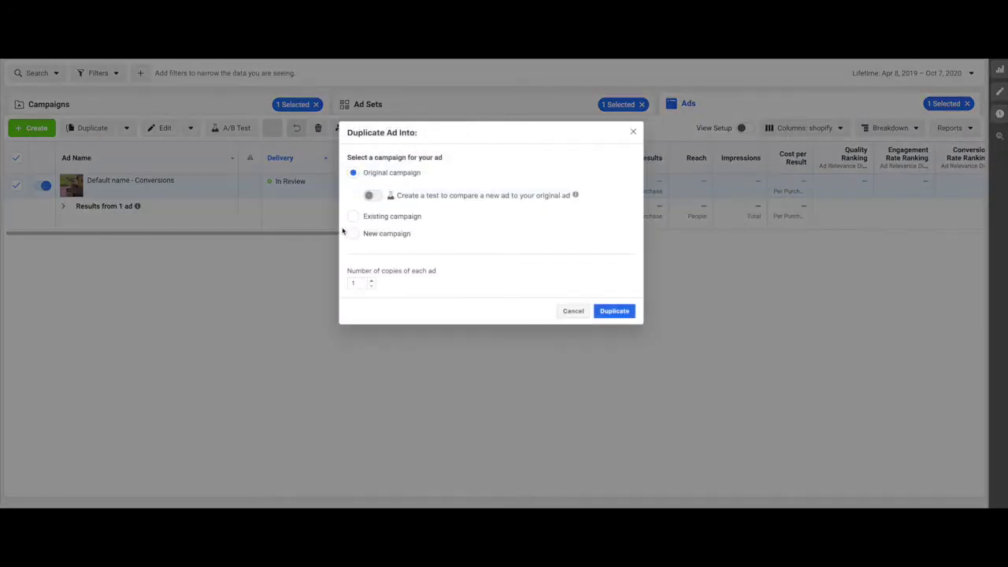
pyautogui.click(372, 286)
pyautogui.click(620, 312)
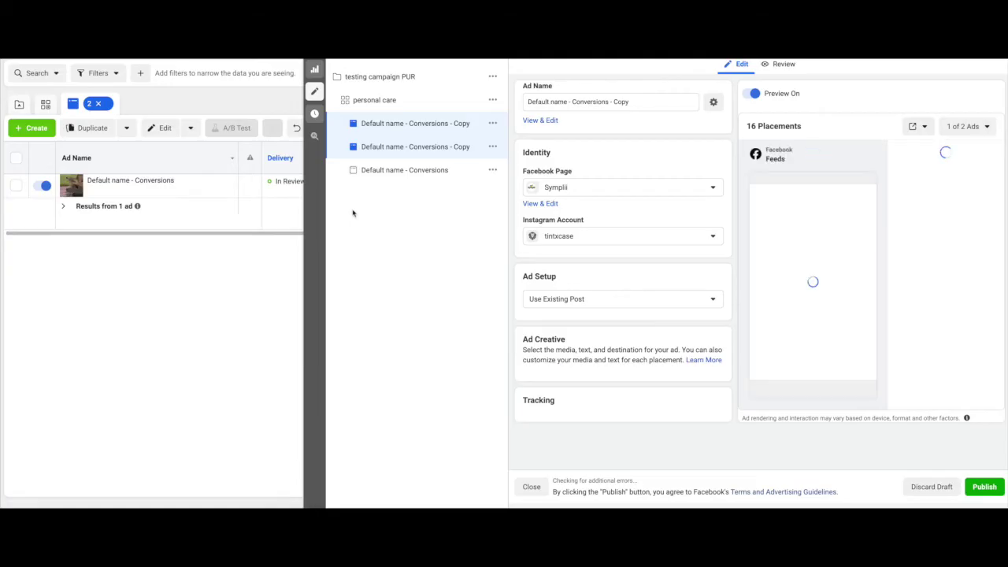
# - Check the settings shared by the duplicated ads, and publish only the first "Default name - Conversions - Copy"
pyautogui.scroll(-2, 561, 235)
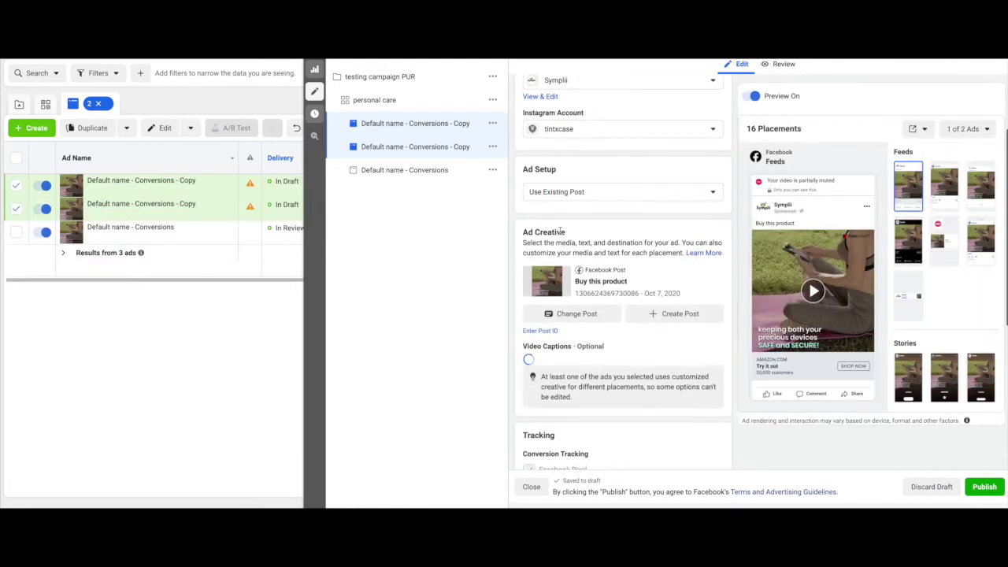
pyautogui.scroll(-1, 560, 235)
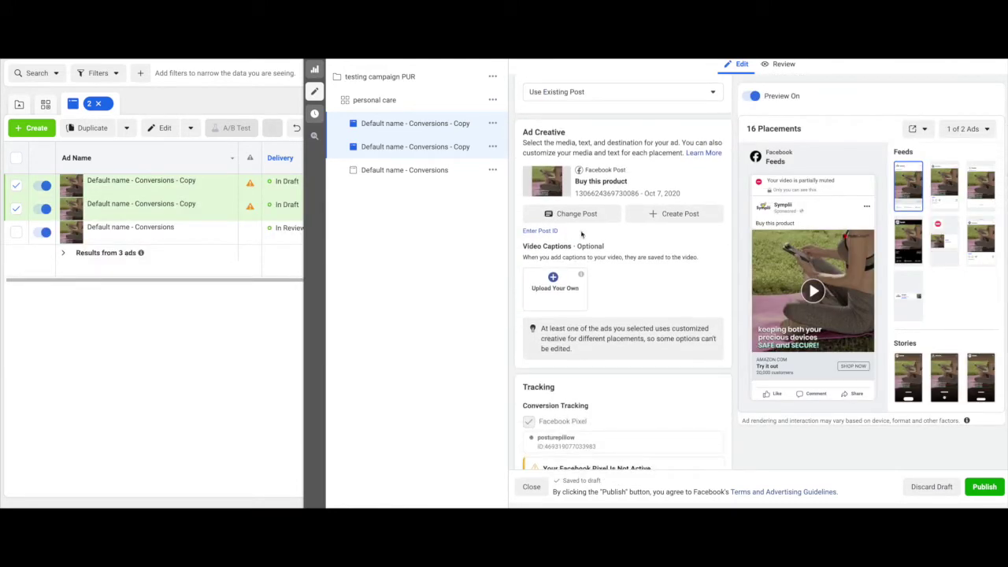
pyautogui.scroll(-2, 609, 246)
pyautogui.scroll(-1, 762, 262)
pyautogui.scroll(-2, 634, 247)
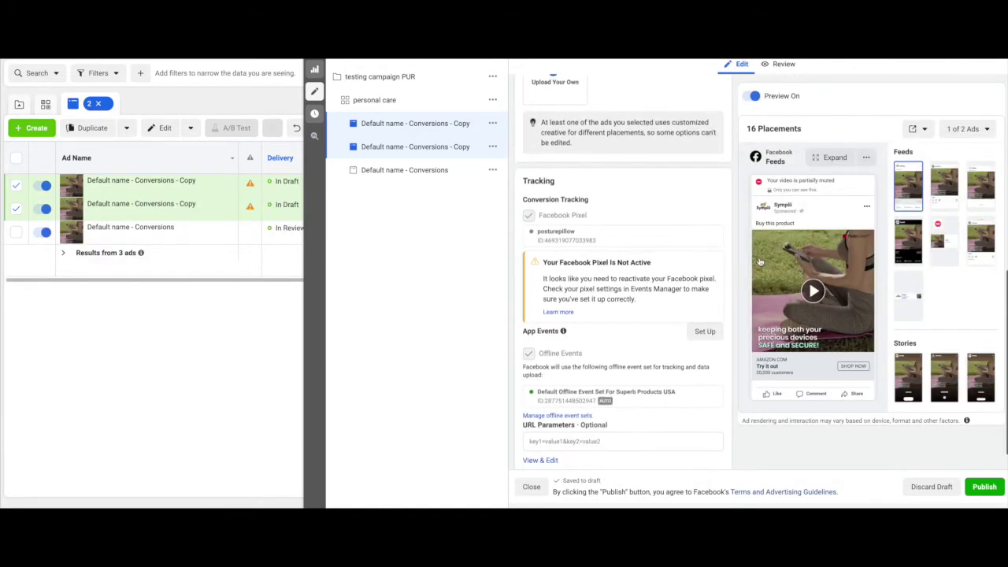
pyautogui.scroll(10, 634, 246)
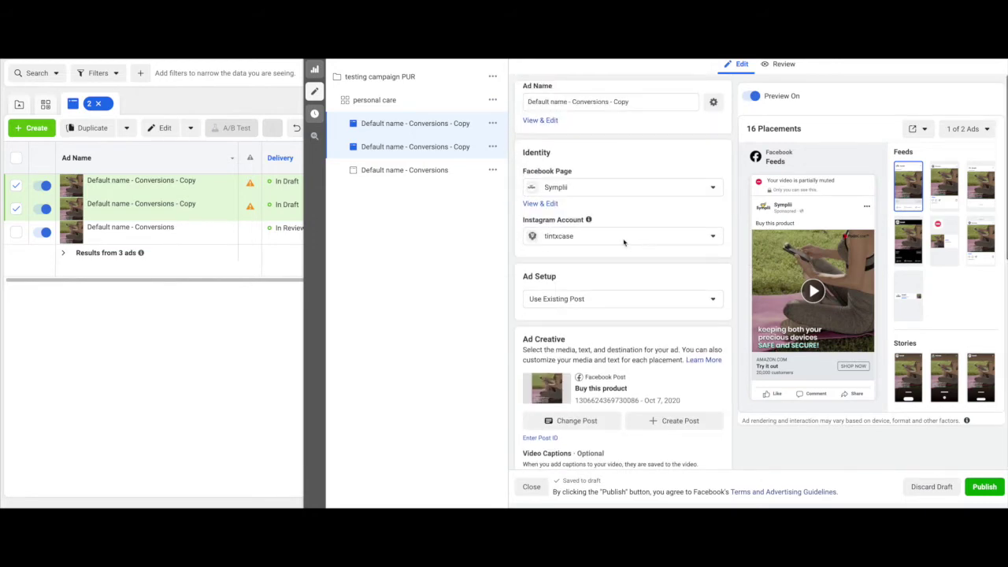
pyautogui.click(391, 123)
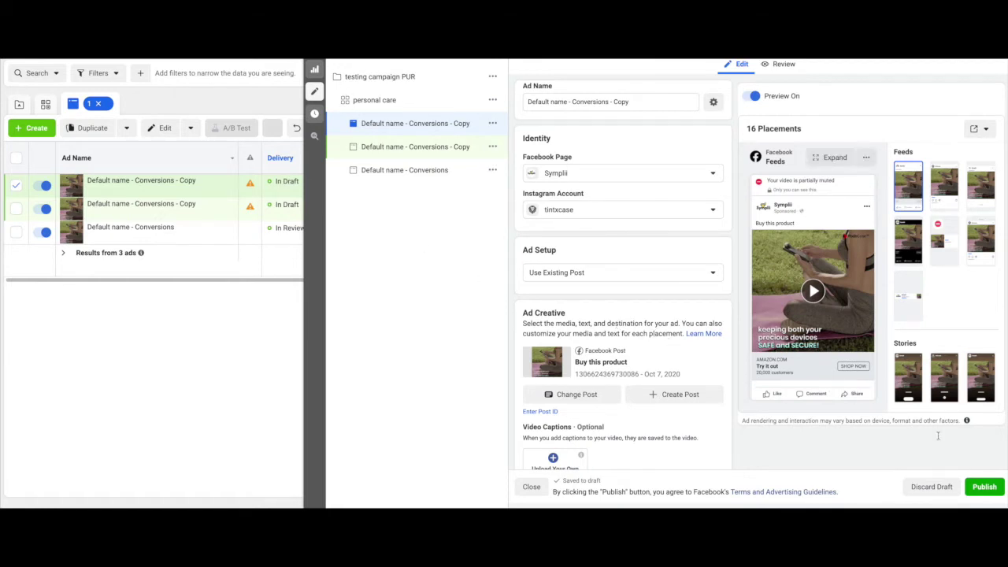
pyautogui.click(984, 486)
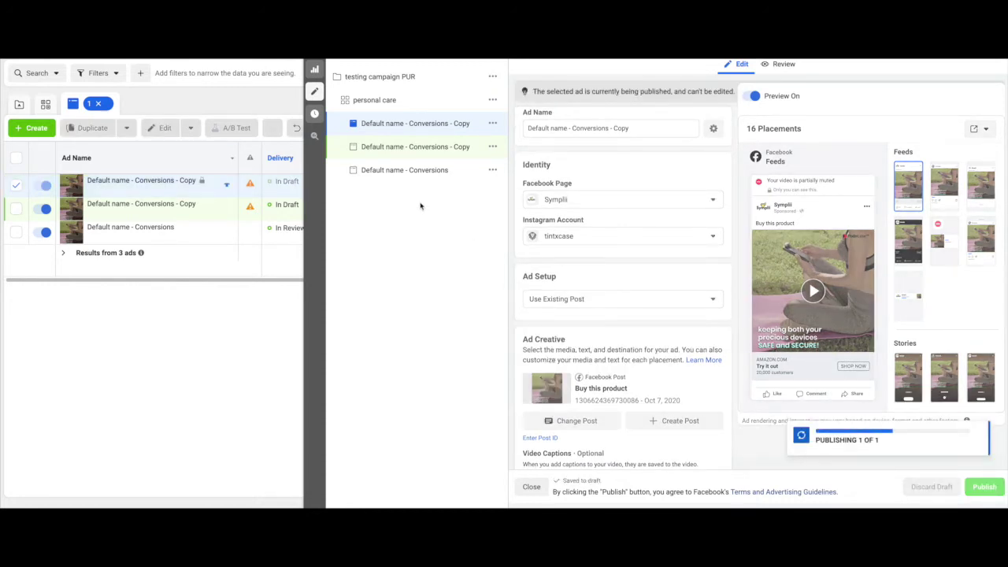
# - Publish the remaining draft ad copy from the review of draft items
pyautogui.moveTo(146, 220)
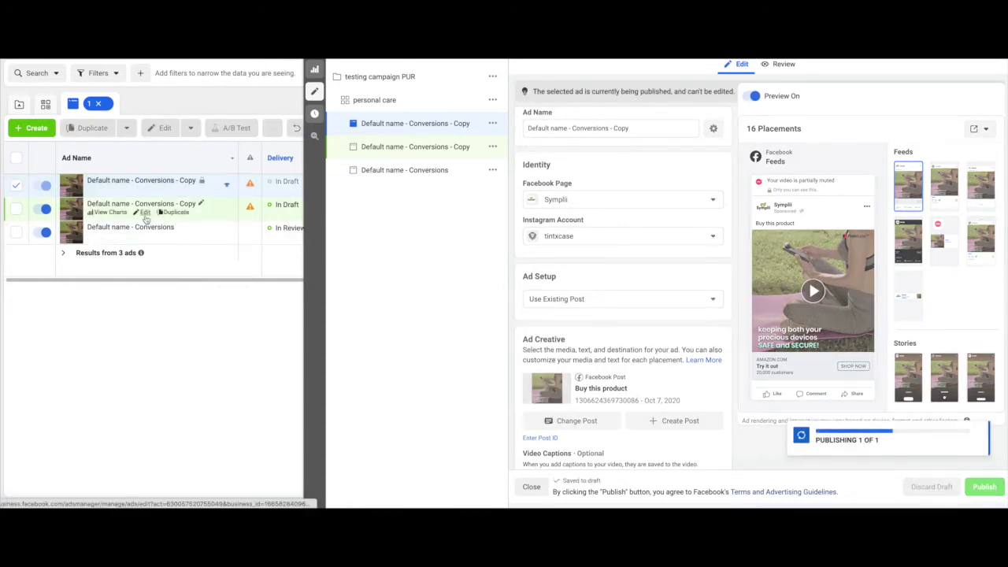
pyautogui.click(16, 235)
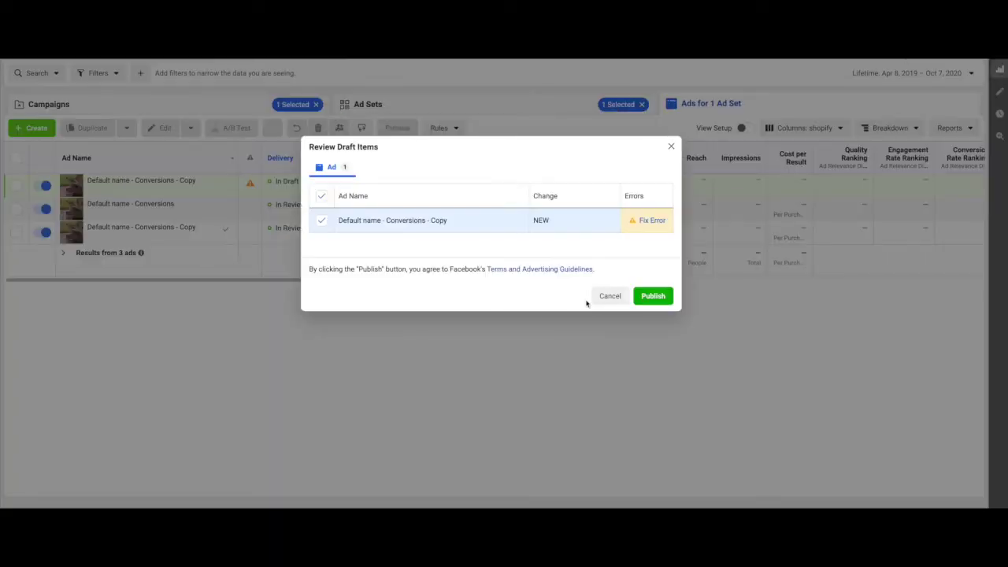
pyautogui.click(653, 295)
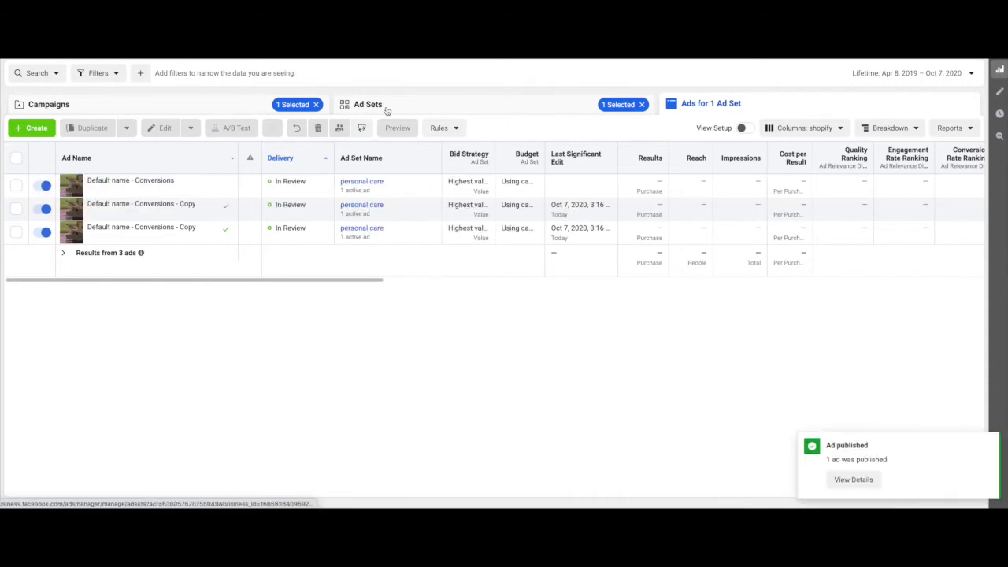
# - Duplicate the "personal care" ad set into the original campaign with 10 copies
pyautogui.click(385, 108)
pyautogui.moveTo(63, 183)
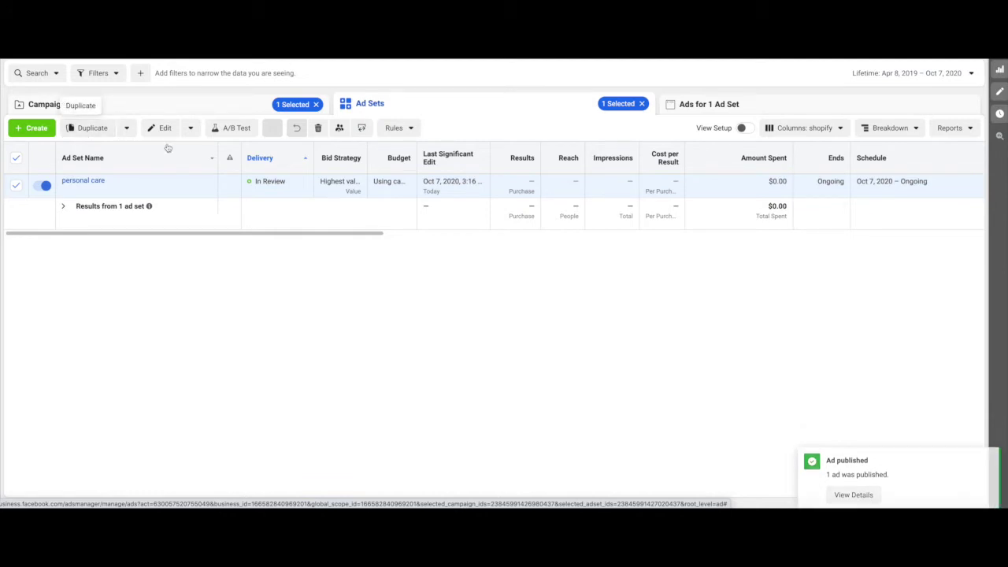
pyautogui.click(85, 133)
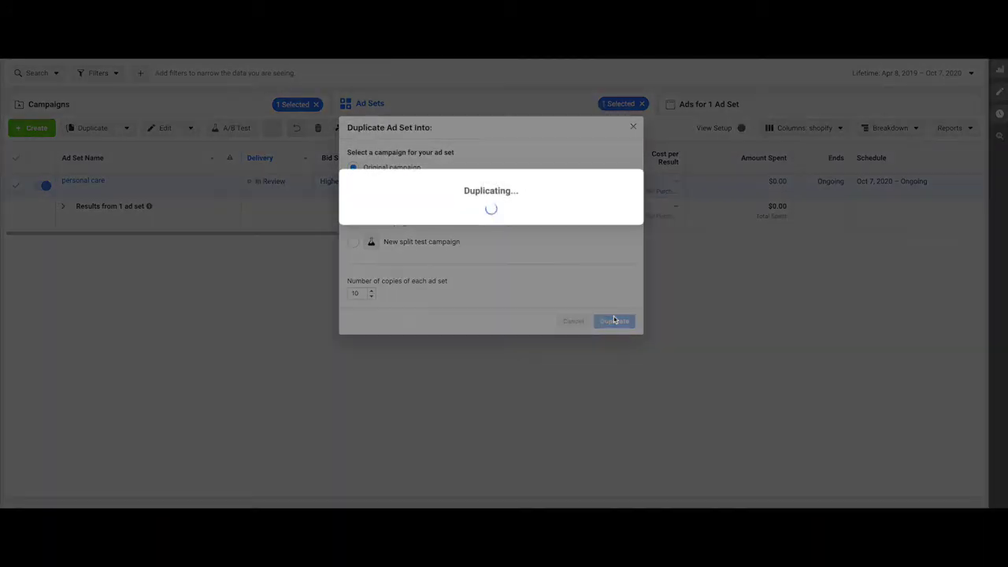
pyautogui.click(614, 320)
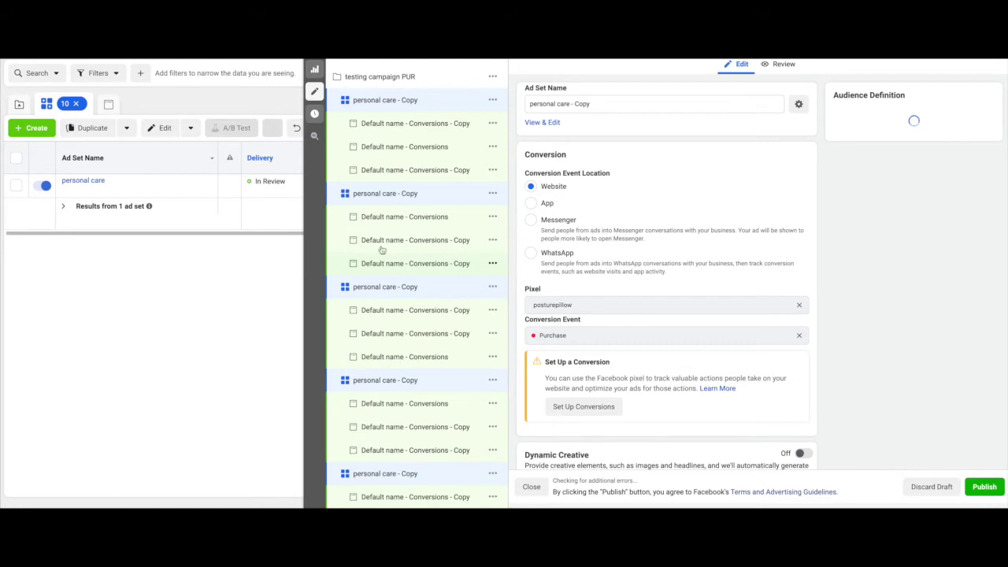
# - Set the start of all the copied ad sets to Oct 8, 2020 at 12:00 AM
pyautogui.scroll(-4, 567, 297)
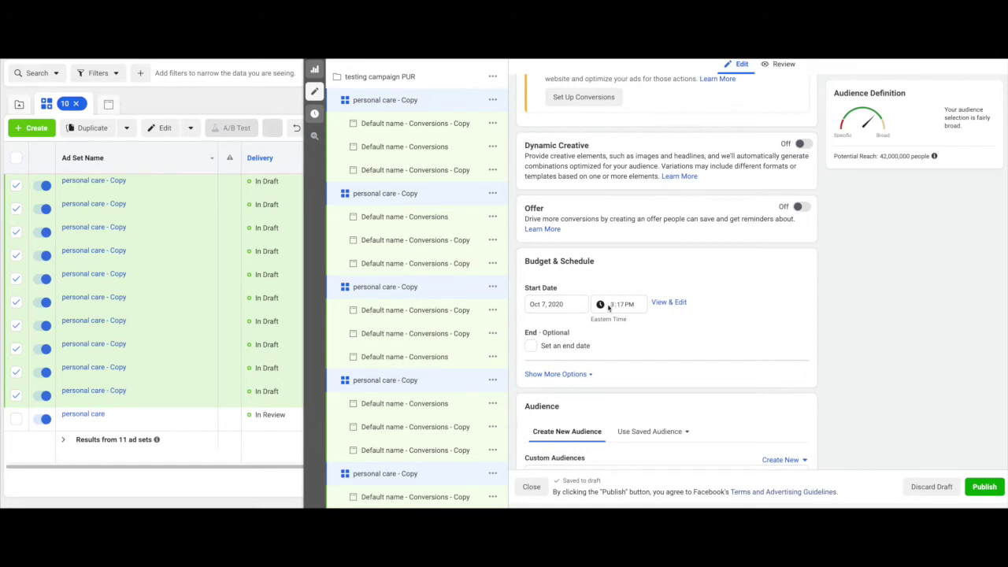
pyautogui.click(543, 304)
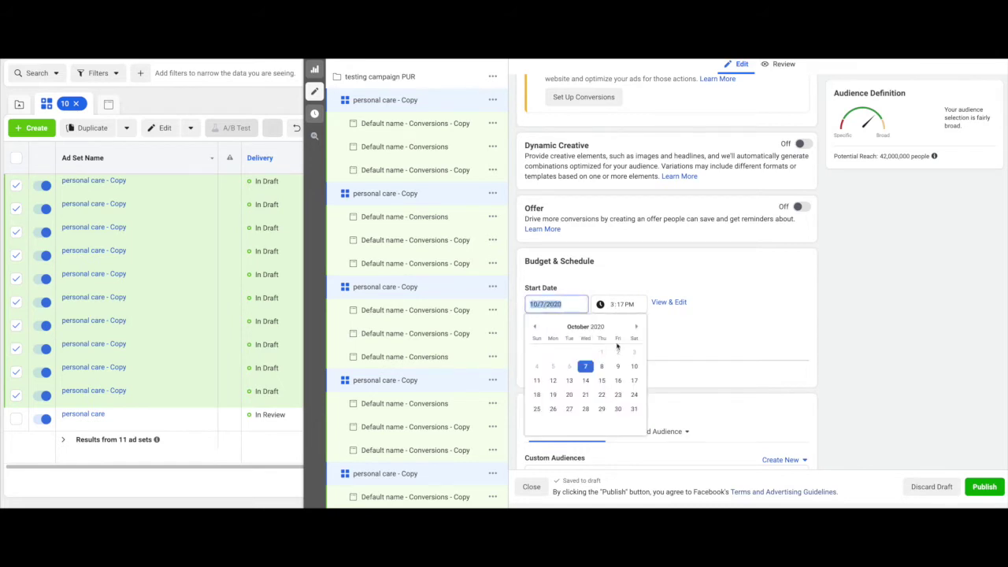
pyautogui.click(601, 368)
pyautogui.click(612, 305)
pyautogui.click(623, 306)
pyautogui.click(631, 304)
pyautogui.press('a')
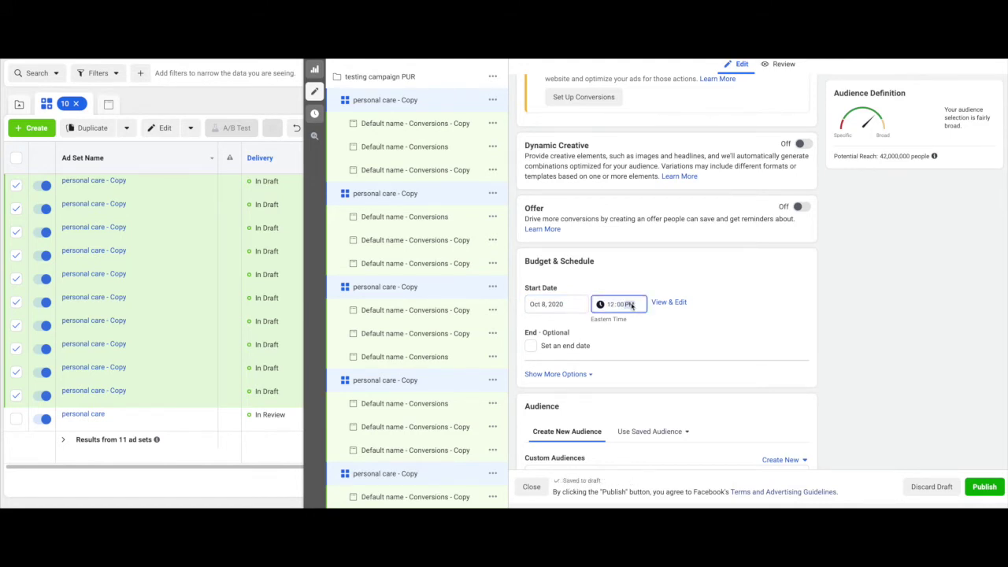
# - Review the second copied ad set's schedule and name in the campaign structure, and close the editor without publishing the drafts
pyautogui.scroll(-3, 716, 296)
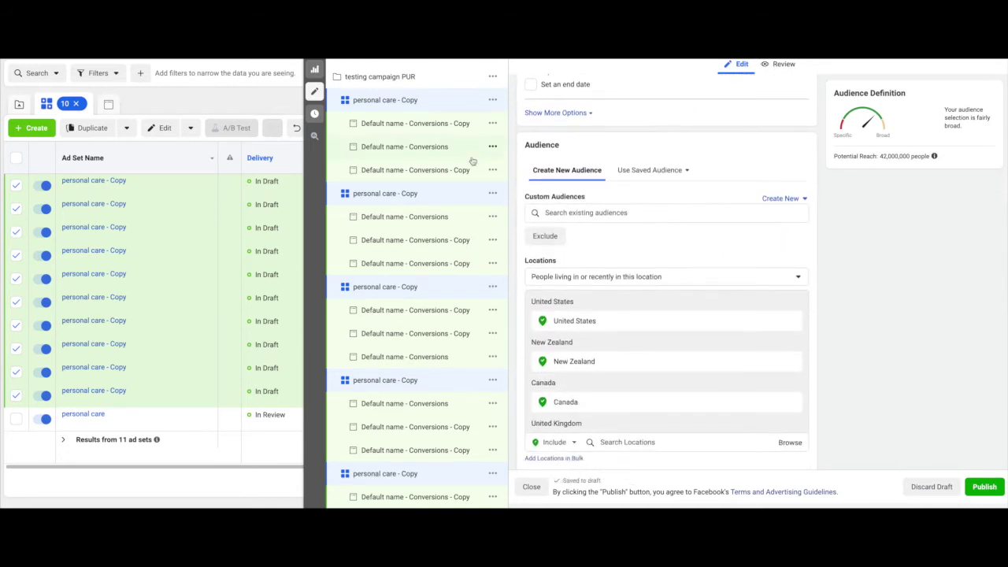
pyautogui.click(417, 196)
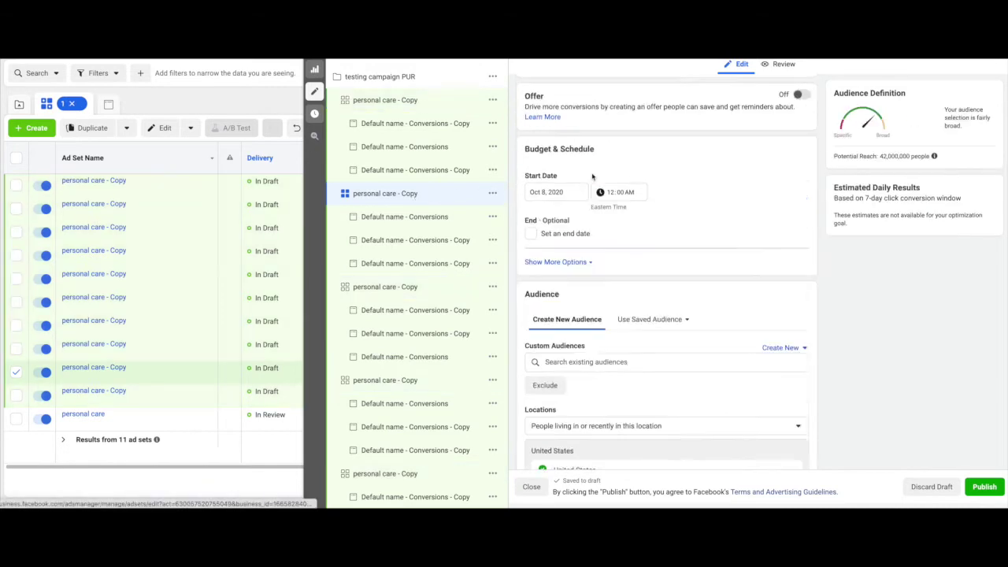
pyautogui.scroll(1, 592, 177)
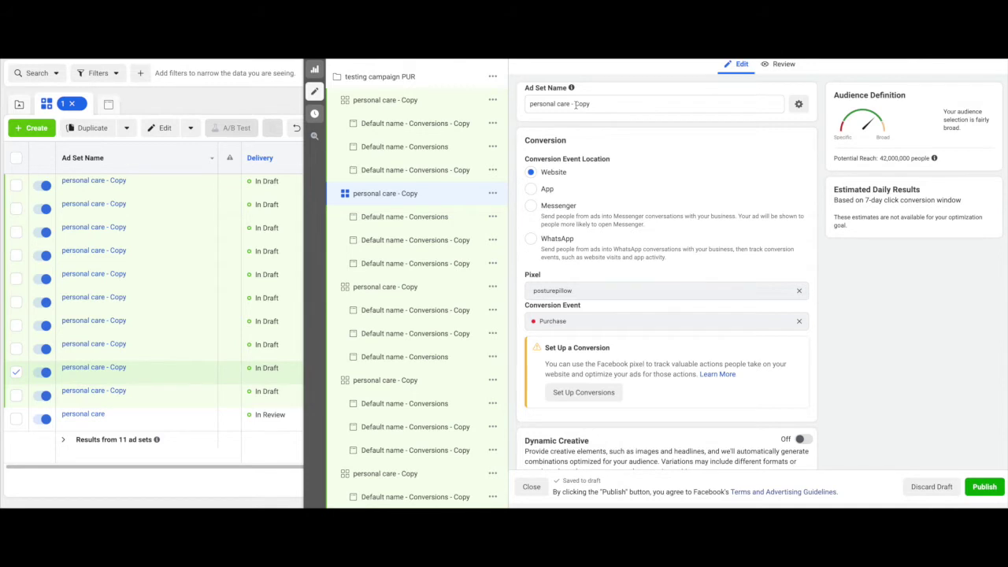
pyautogui.scroll(-1, 449, 191)
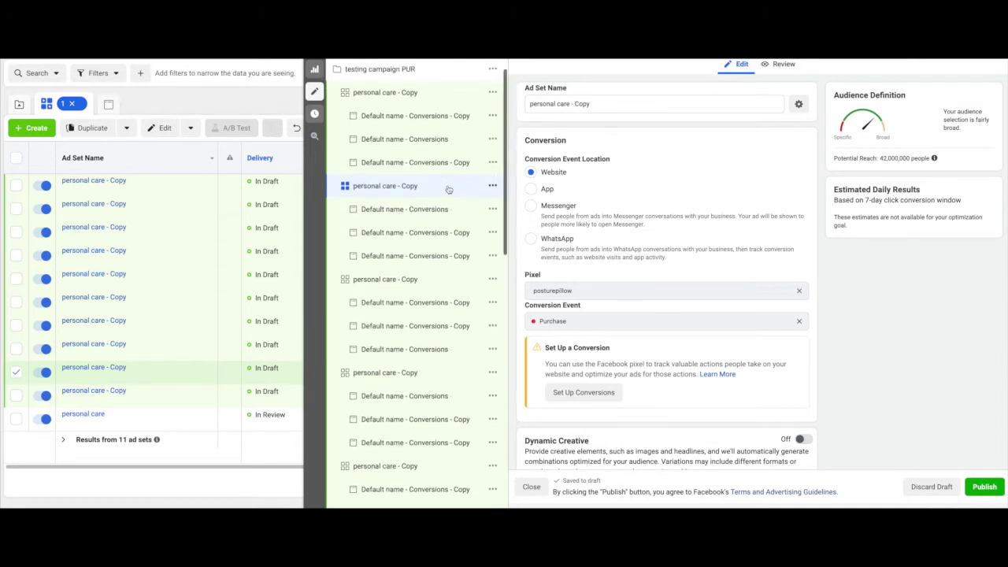
pyautogui.scroll(-10, 448, 189)
pyautogui.scroll(10, 448, 189)
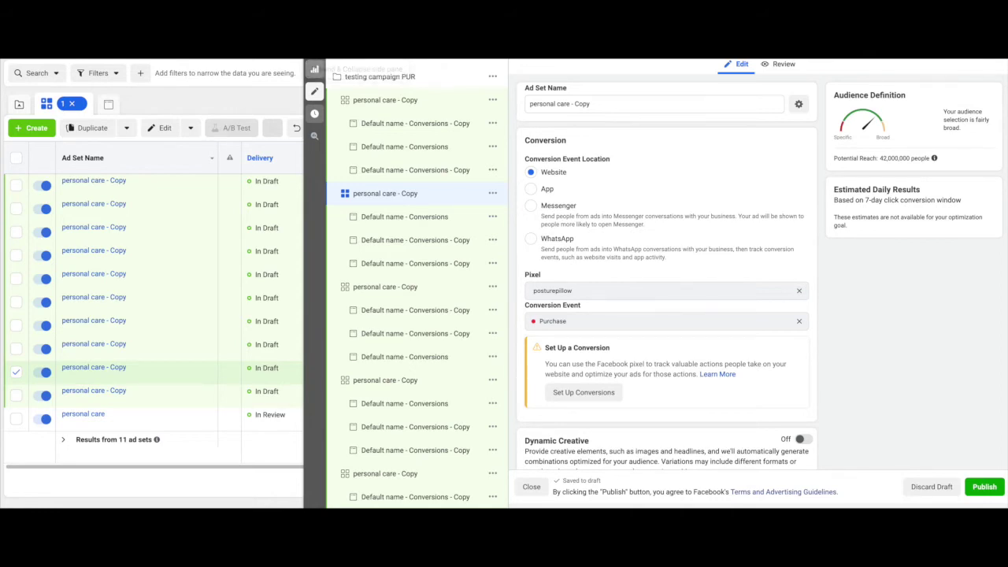
pyautogui.click(530, 486)
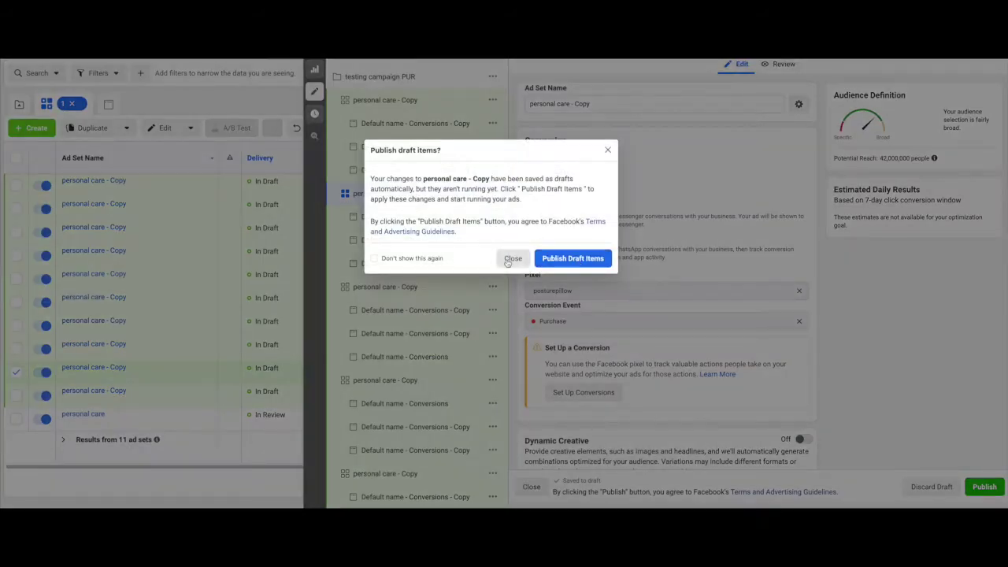
pyautogui.click(512, 258)
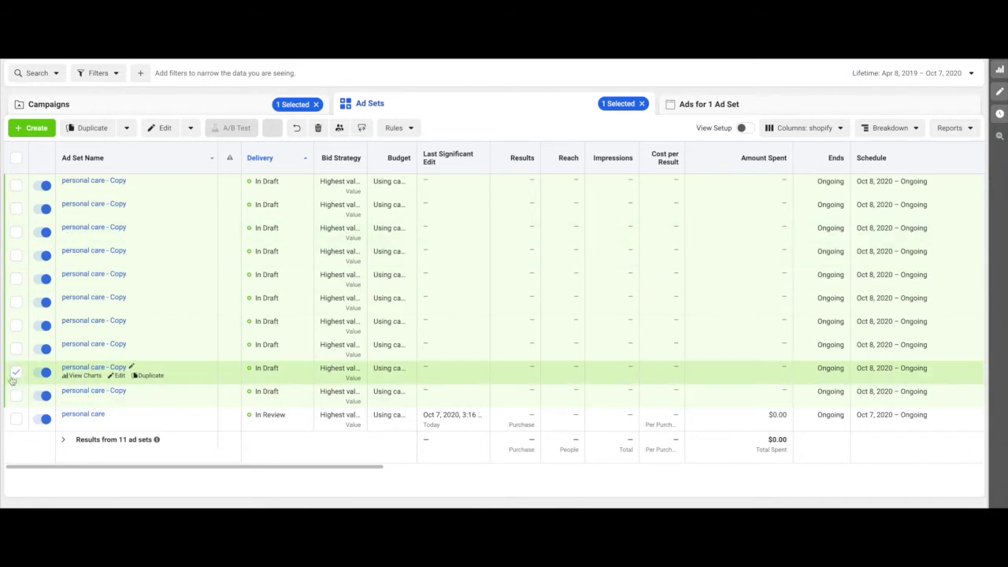
# - Open all 11 ad sets for editing together and look through their audience, placement and optimization settings
pyautogui.click(15, 158)
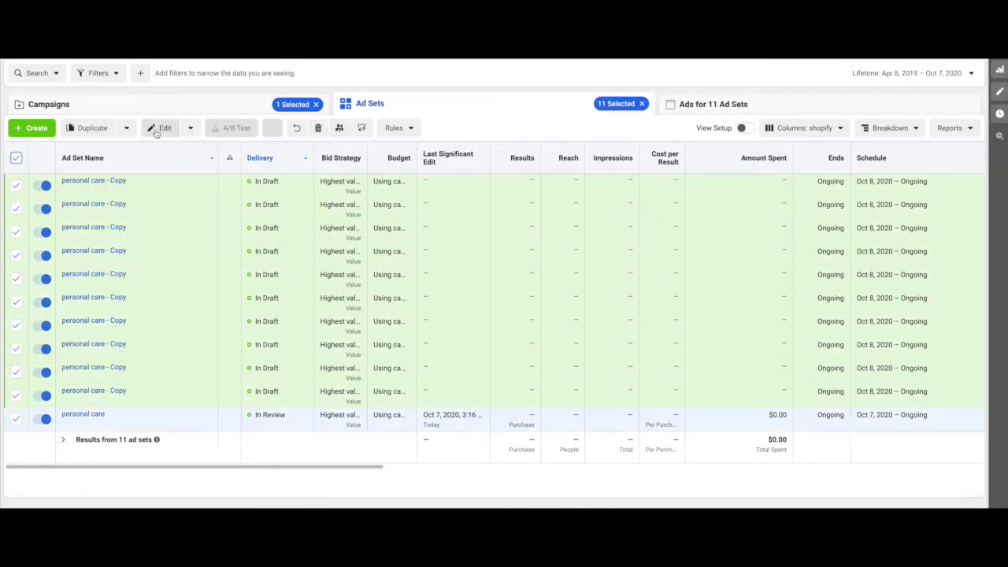
pyautogui.click(394, 204)
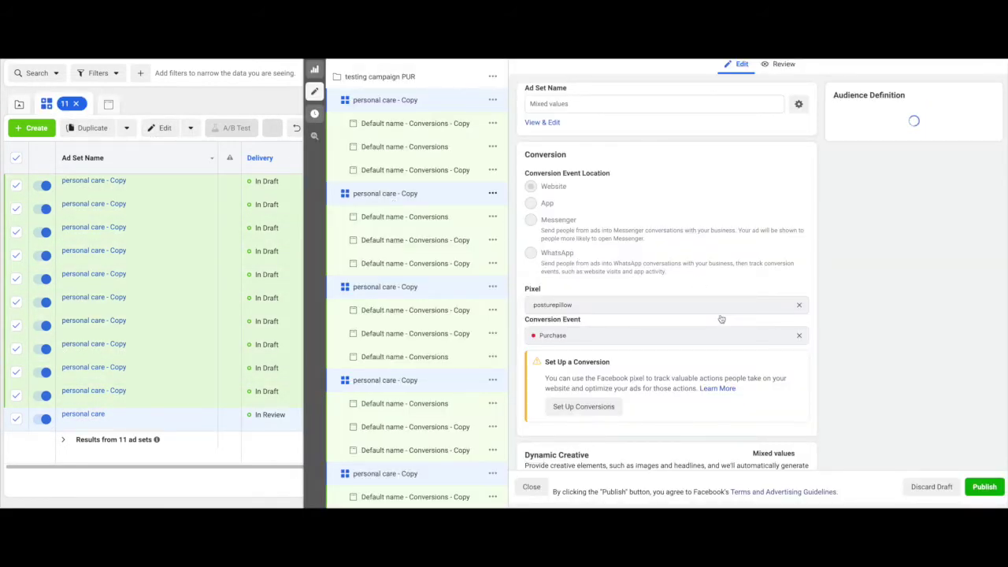
pyautogui.scroll(-8, 721, 319)
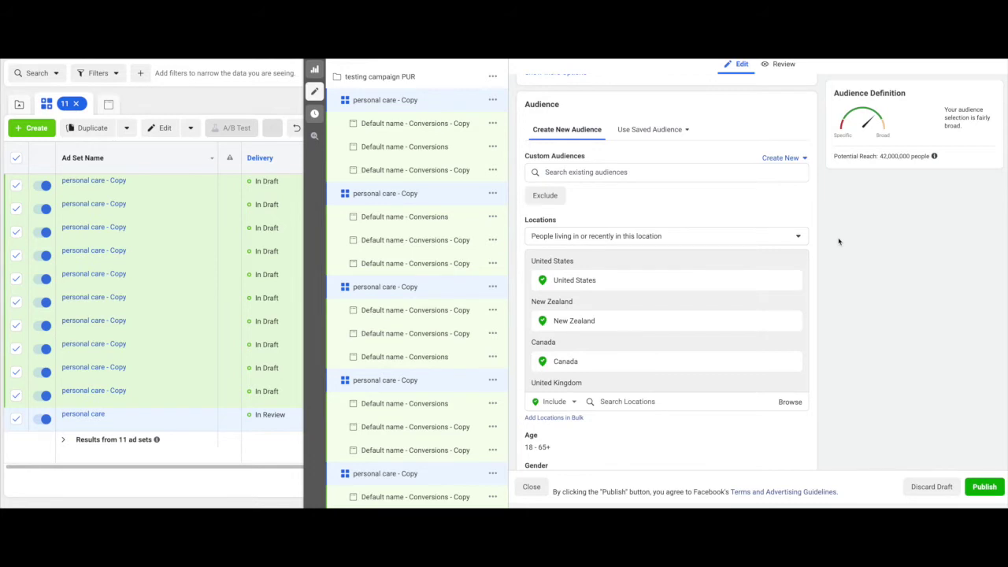
pyautogui.scroll(-3, 839, 241)
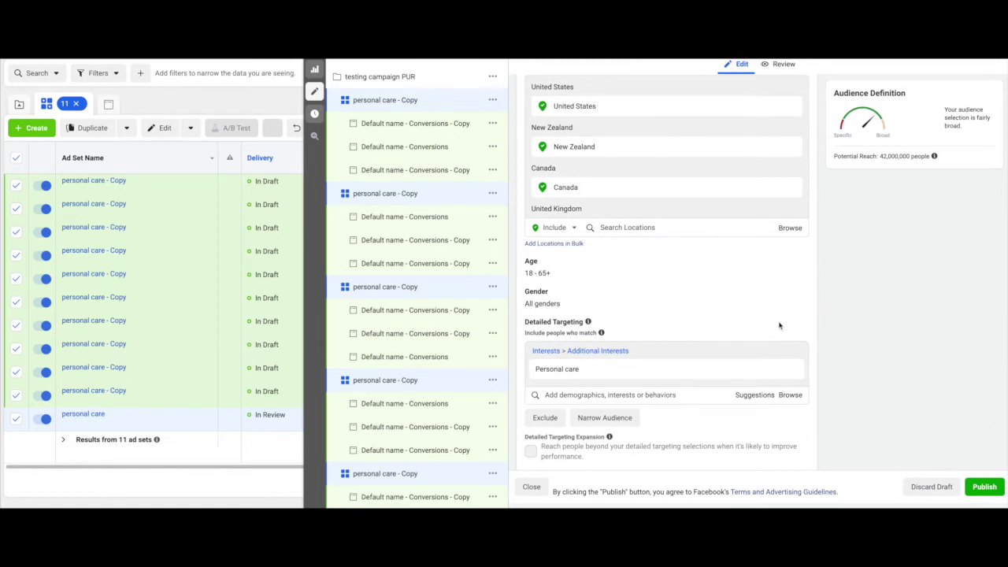
pyautogui.scroll(-3, 747, 382)
pyautogui.scroll(-5, 660, 326)
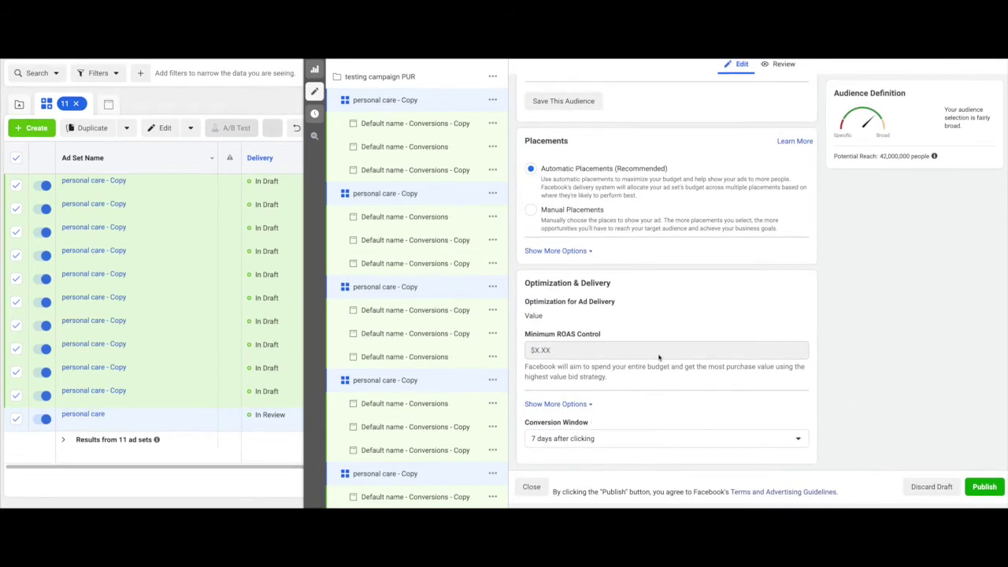
pyautogui.scroll(5, 643, 337)
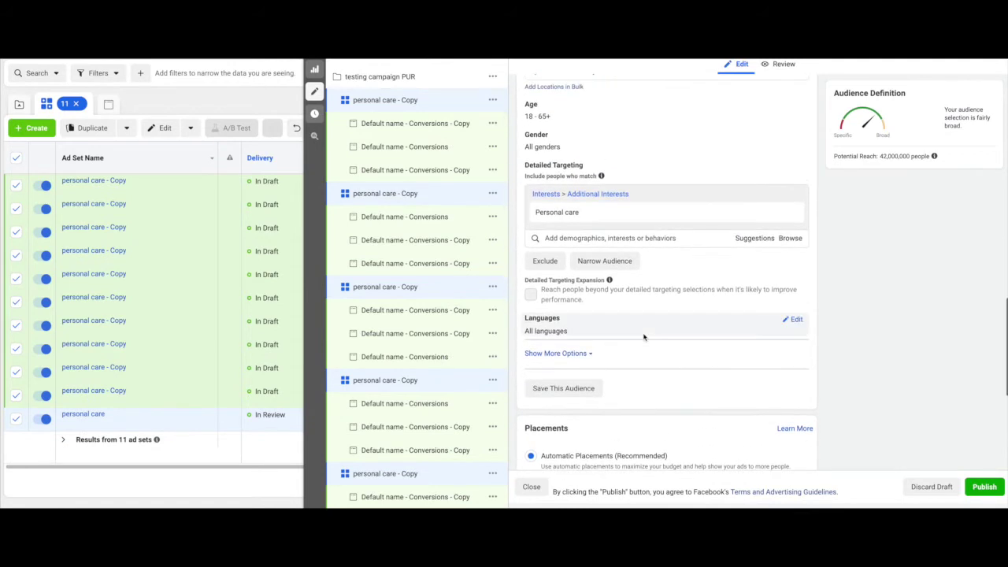
pyautogui.click(561, 353)
pyautogui.scroll(3, 607, 353)
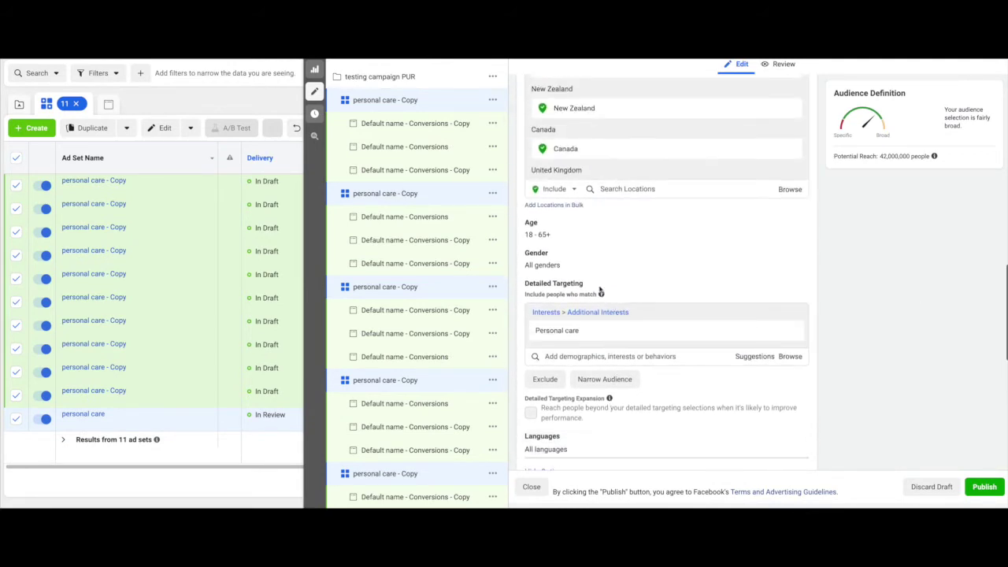
pyautogui.scroll(5, 619, 252)
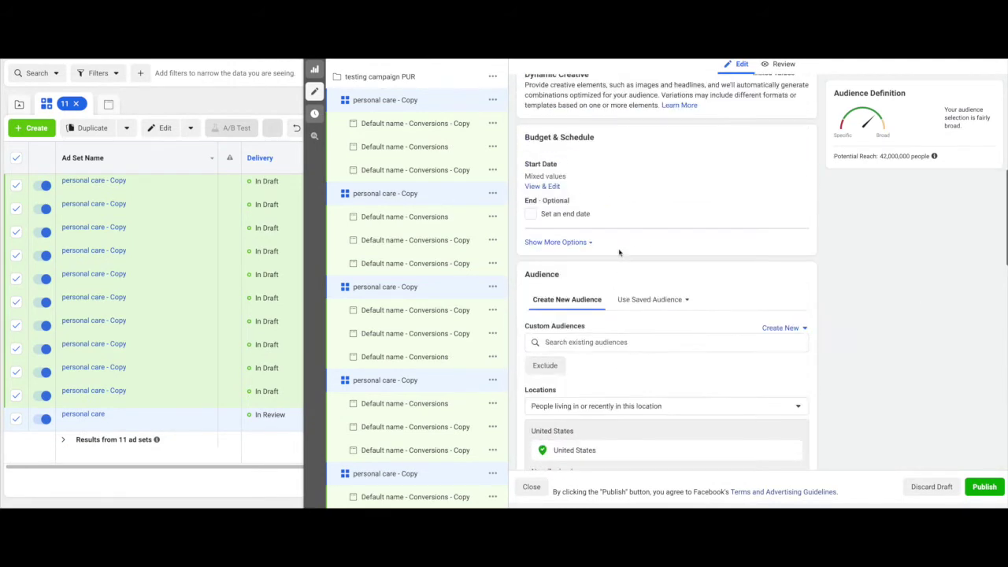
# - Add ad set spend limits under the budget and schedule, and open the daily minimums of all 11 ad sets
pyautogui.scroll(1, 596, 251)
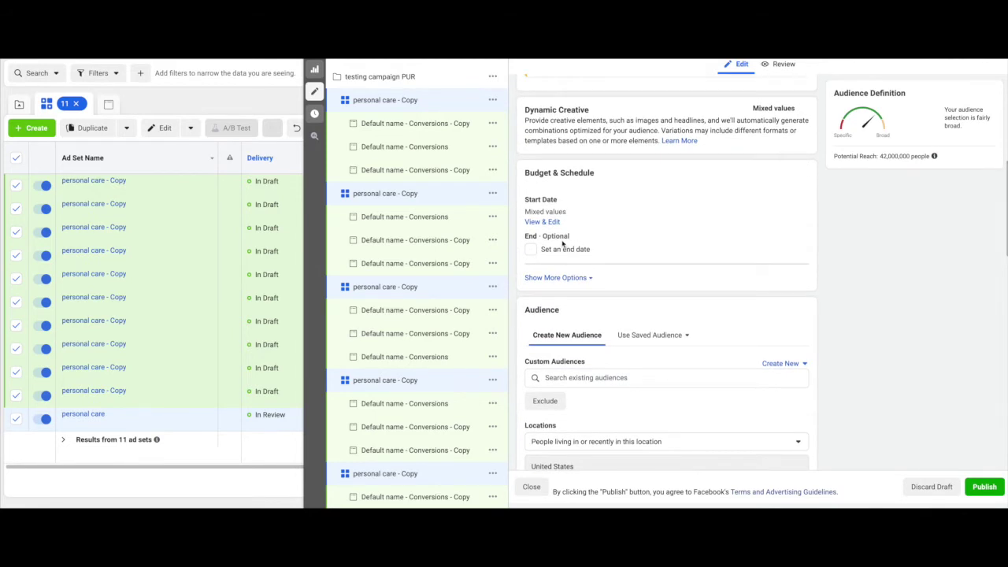
pyautogui.click(566, 278)
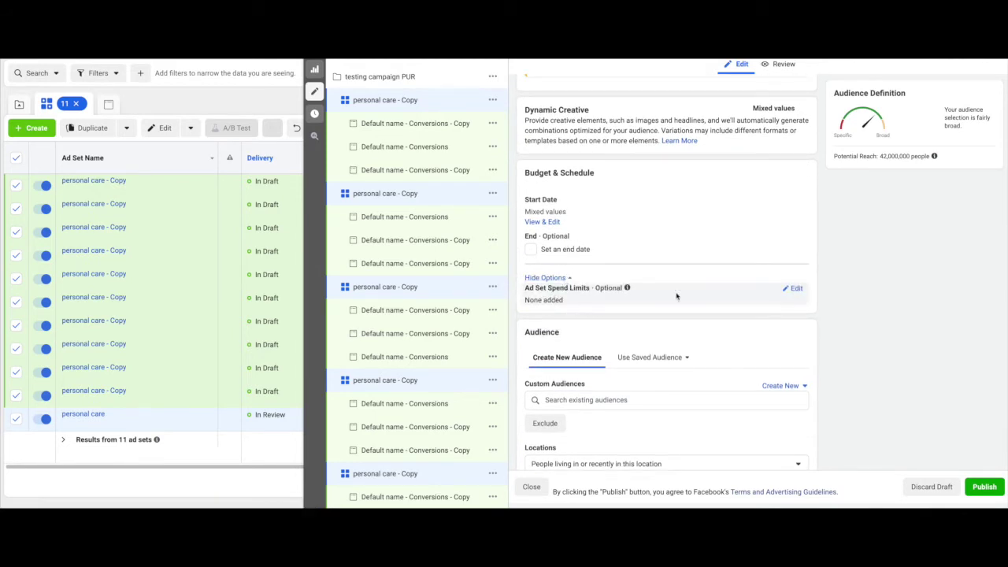
pyautogui.click(792, 290)
pyautogui.click(542, 361)
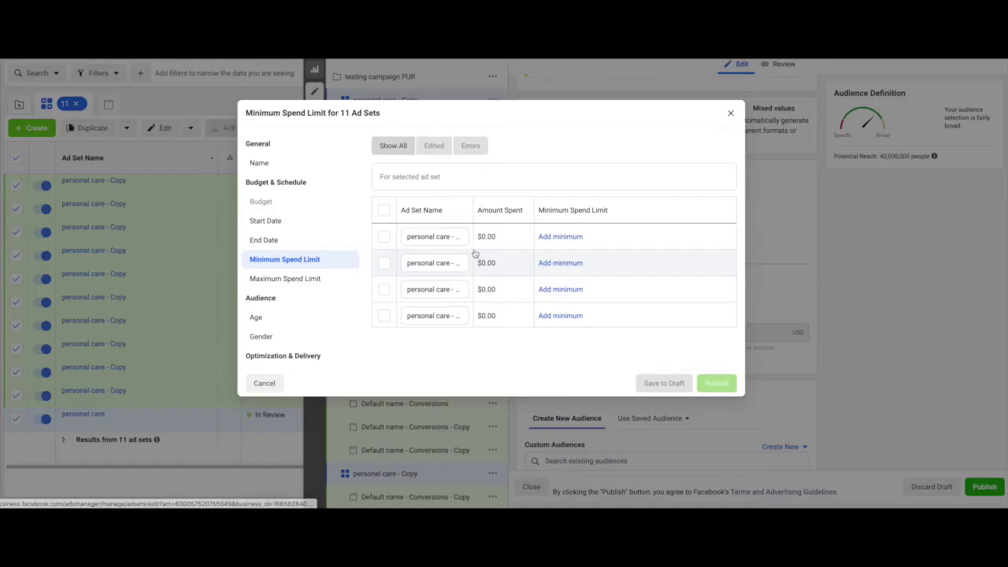
# - Set a daily minimum spend limit of $5 for each of the first four ad sets
pyautogui.click(561, 236)
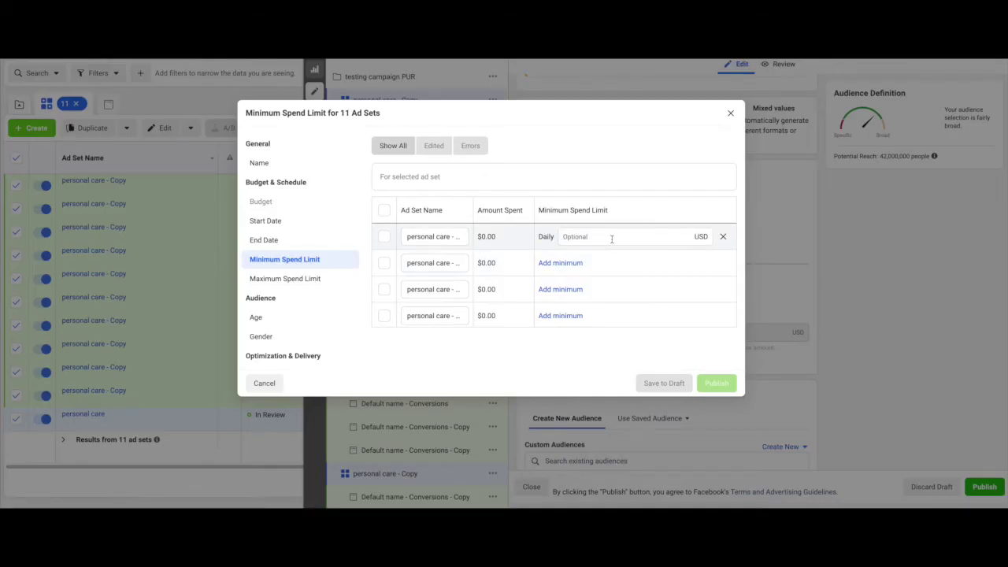
pyautogui.click(611, 237)
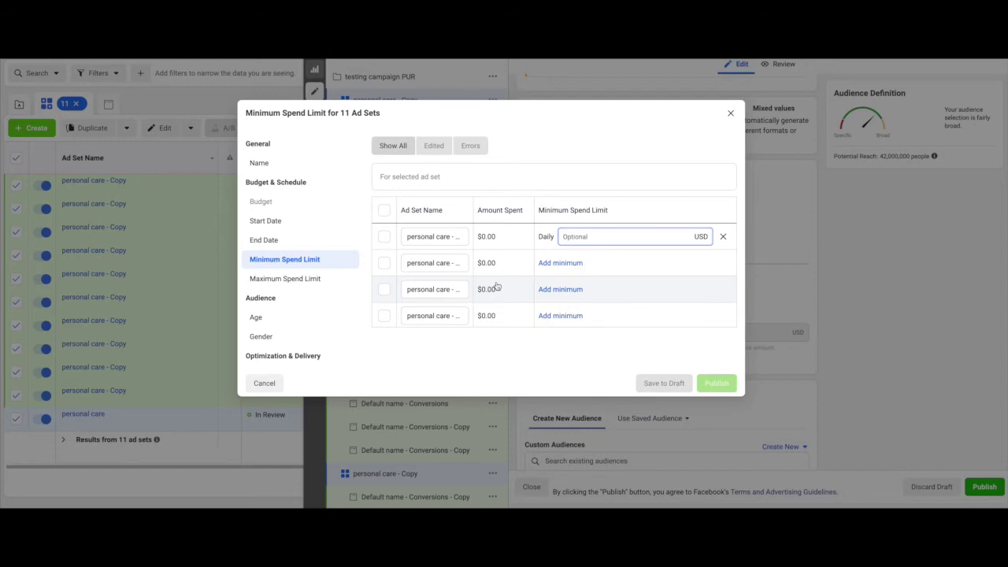
pyautogui.write('5')
pyautogui.click(556, 263)
pyautogui.write('5')
pyautogui.click(573, 290)
pyautogui.write('5')
pyautogui.click(575, 316)
pyautogui.write('5')
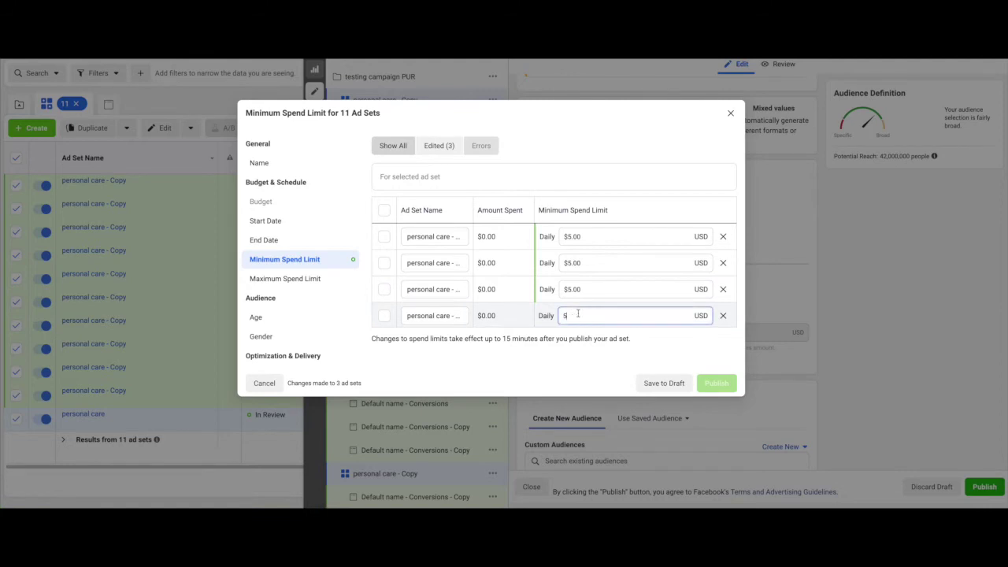
# - Set a $5 daily minimum spend limit for the fifth through eighth ad sets
pyautogui.scroll(-2, 577, 272)
pyautogui.click(561, 241)
pyautogui.write('5')
pyautogui.click(560, 267)
pyautogui.write('5')
pyautogui.click(581, 295)
pyautogui.write('5')
pyautogui.click(573, 319)
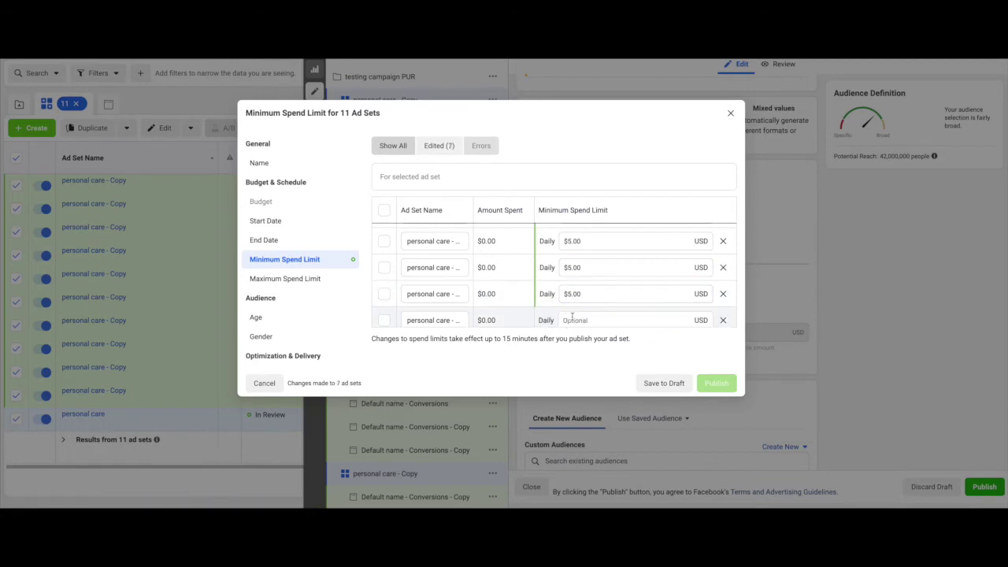
pyautogui.scroll(-1, 573, 319)
pyautogui.write('5')
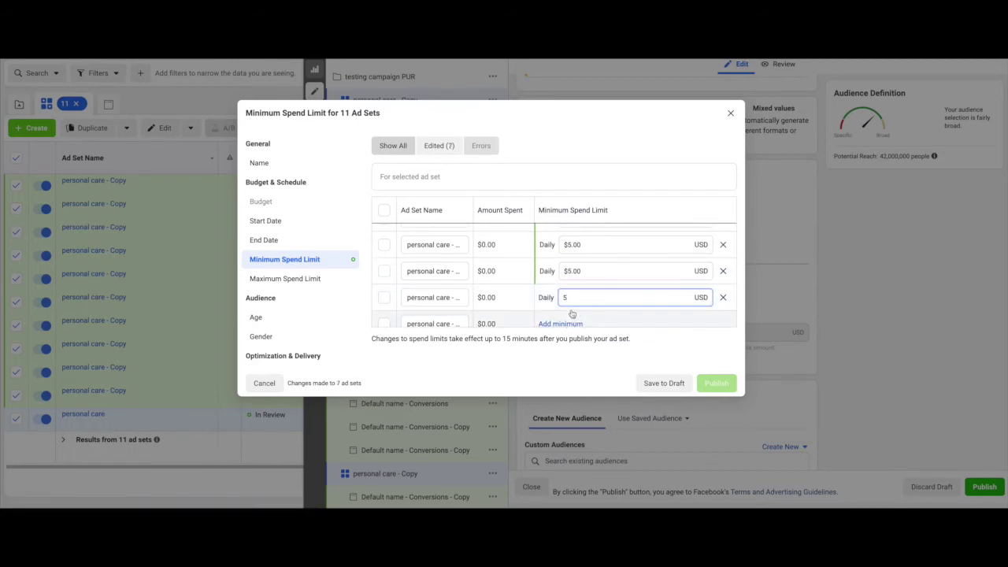
# - Set a $5 daily minimum spend limit for the last three ad sets, including the original, and save the limits to draft
pyautogui.scroll(-2, 576, 299)
pyautogui.click(581, 277)
pyautogui.write('5')
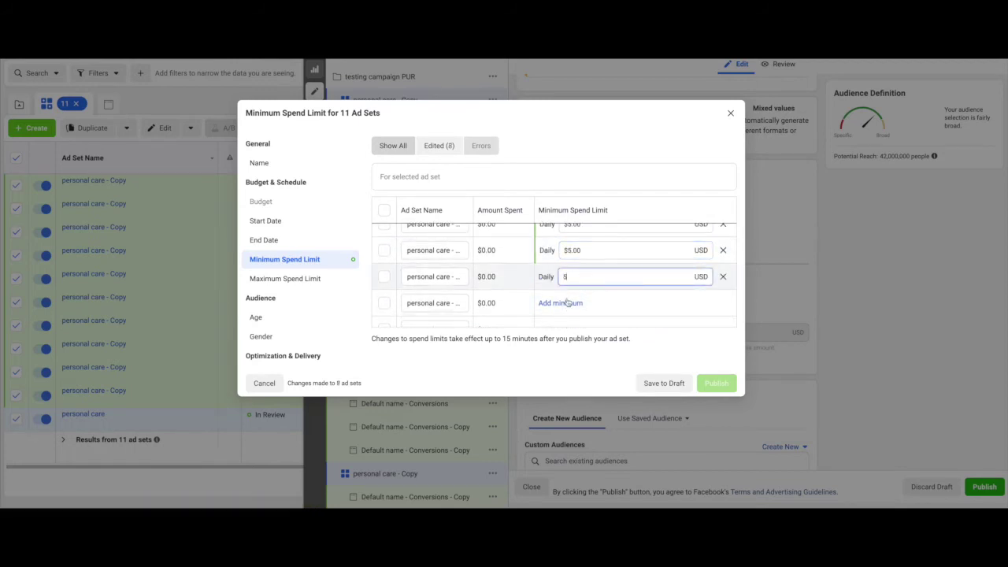
pyautogui.click(573, 304)
pyautogui.write('5')
pyautogui.scroll(-1, 573, 308)
pyautogui.click(572, 312)
pyautogui.write('5')
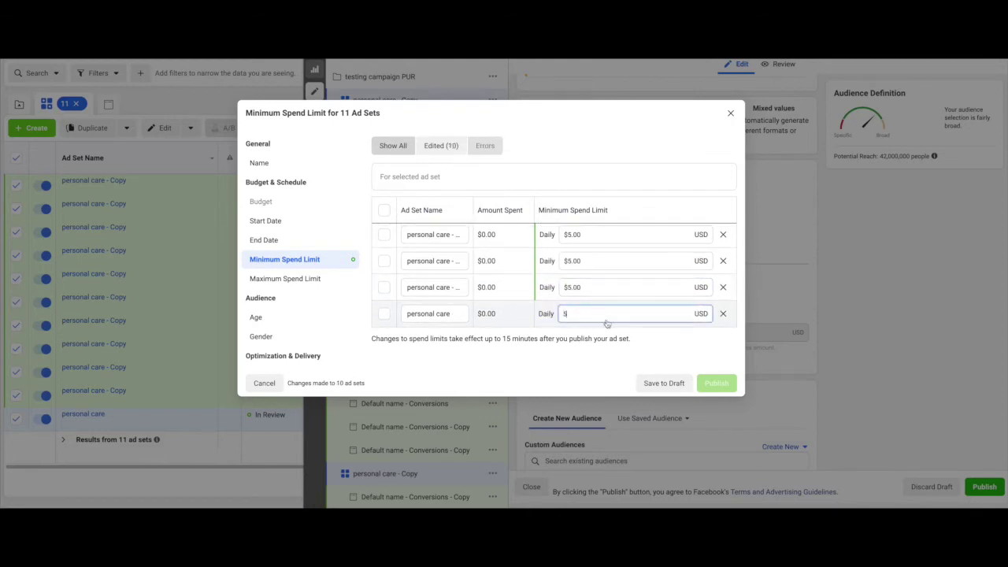
pyautogui.click(659, 344)
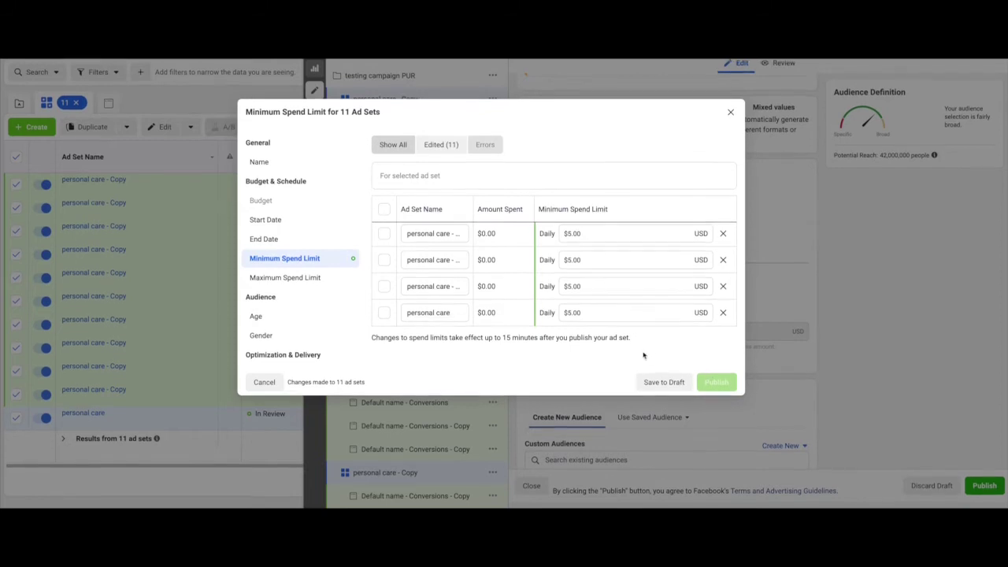
pyautogui.click(664, 382)
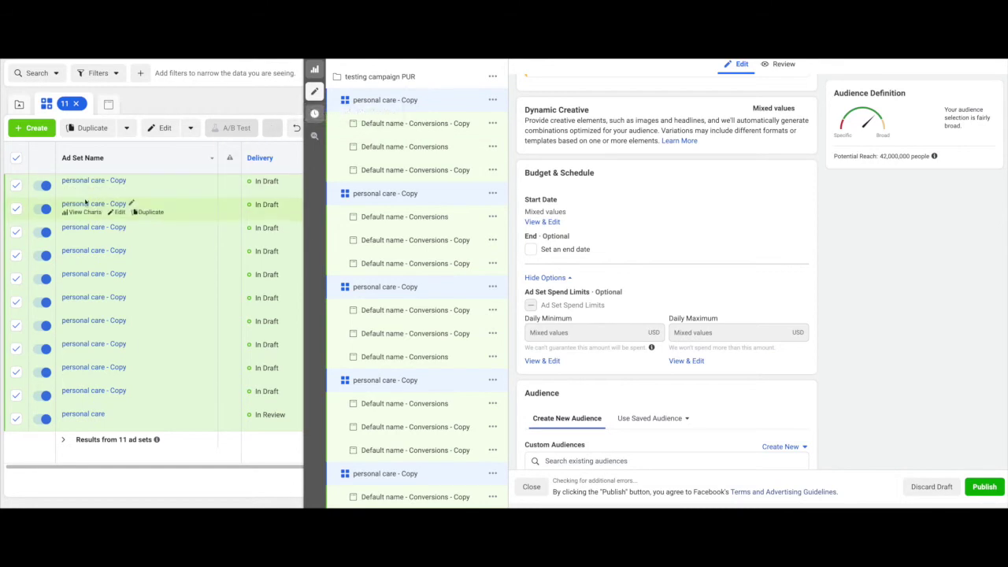
# - Publish the ad set drafts, dismiss the publishing notice and return to the full ad sets table
pyautogui.click(996, 489)
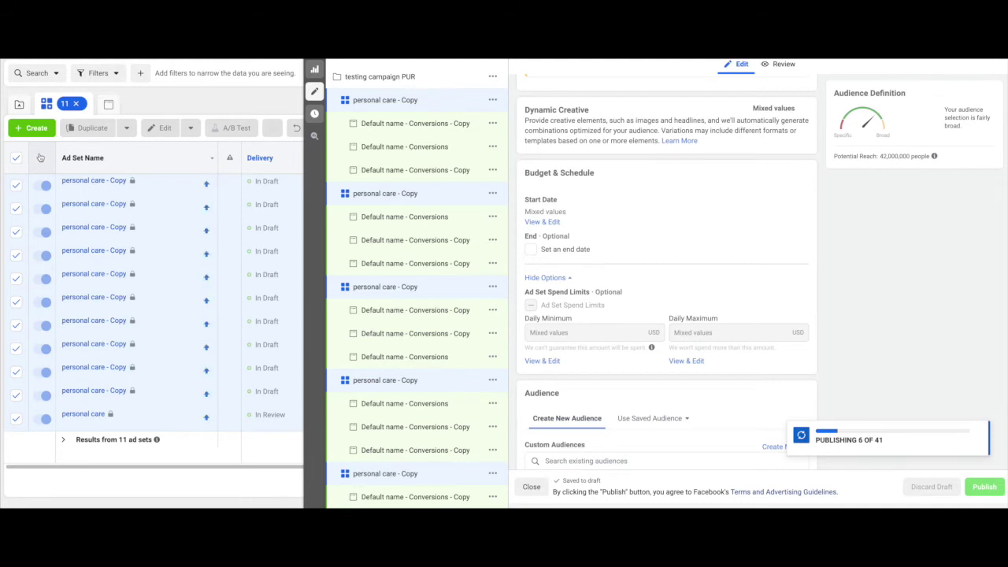
pyautogui.moveTo(88, 187)
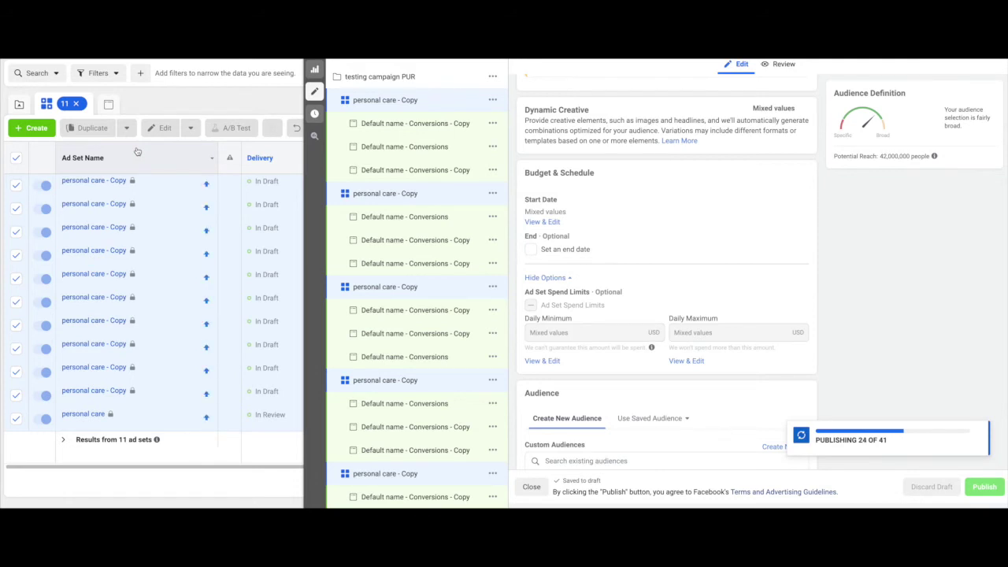
pyautogui.moveTo(131, 181)
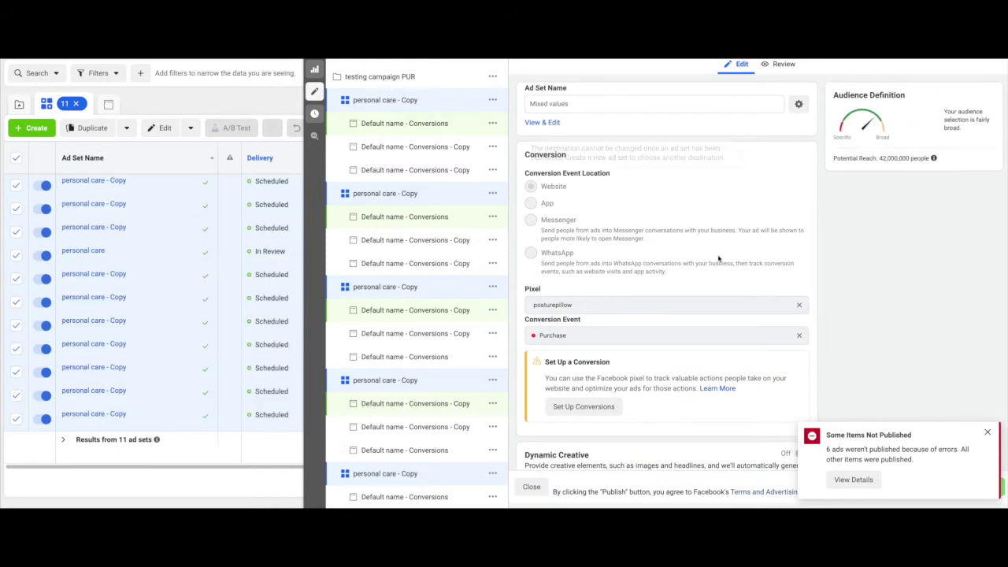
pyautogui.click(987, 432)
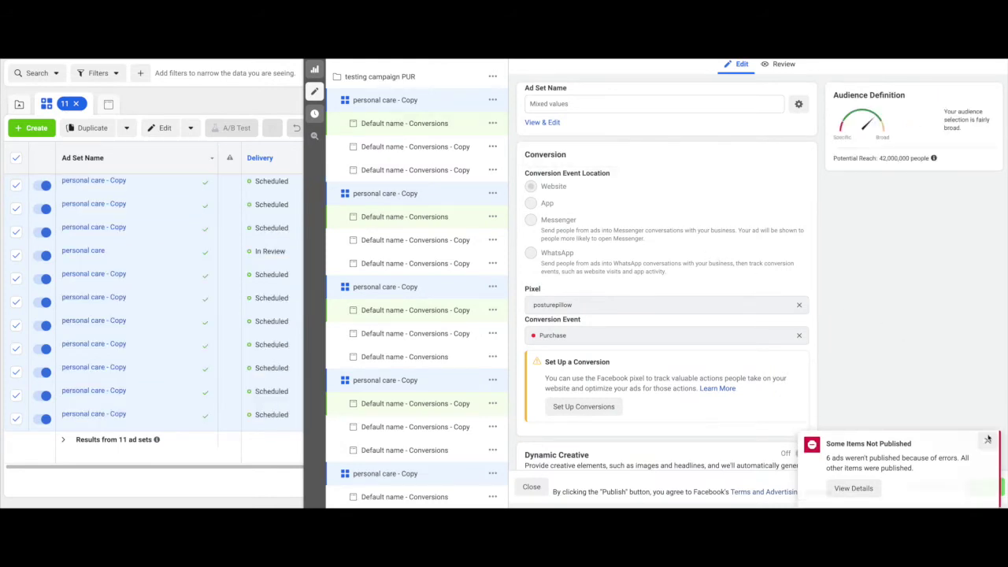
pyautogui.click(314, 69)
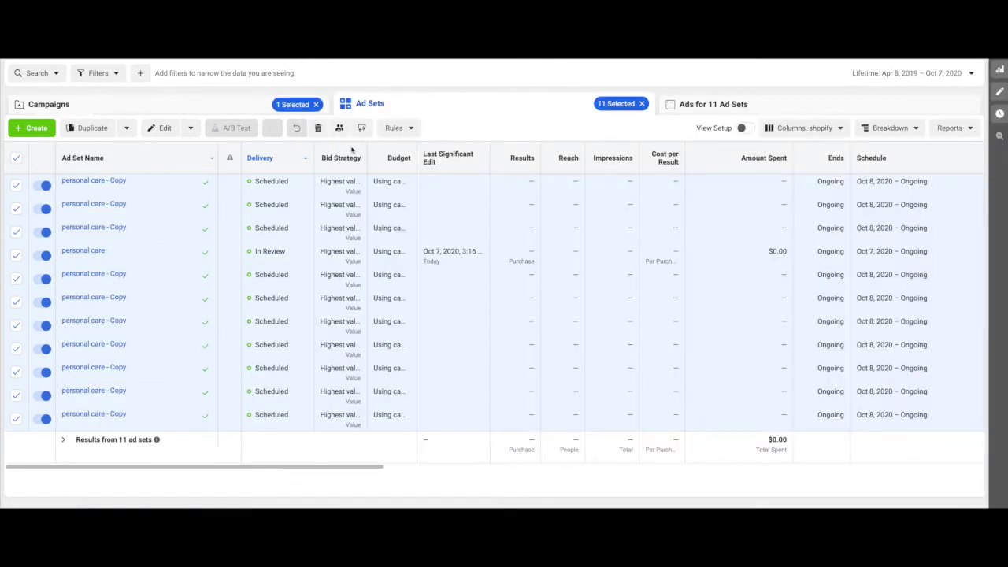
# - Delete the last six copied ad sets, keeping the first five ad sets in the table
pyautogui.click(16, 159)
pyautogui.click(15, 158)
pyautogui.click(16, 185)
pyautogui.click(16, 208)
pyautogui.click(16, 232)
pyautogui.click(16, 255)
pyautogui.click(15, 279)
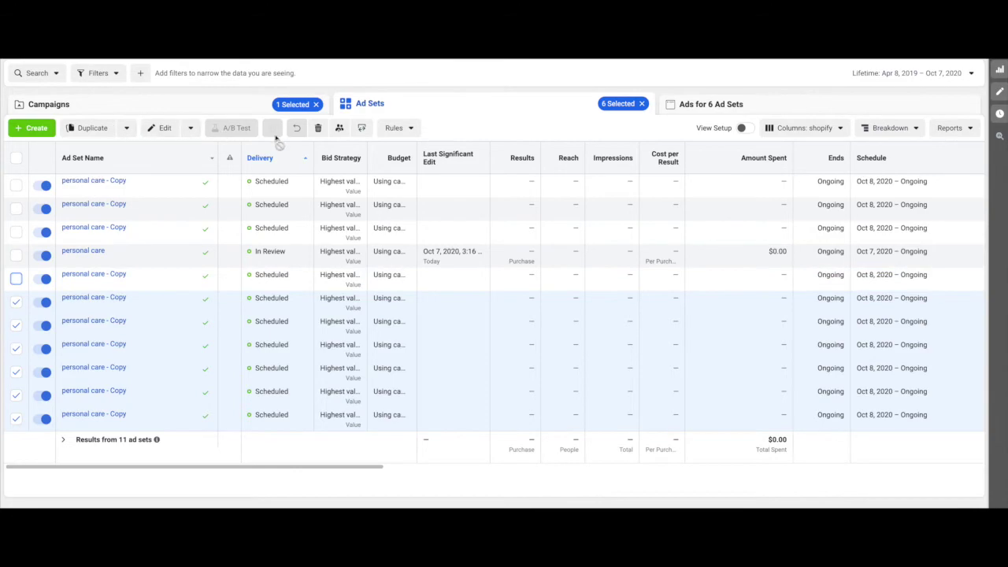
pyautogui.click(318, 129)
pyautogui.click(570, 210)
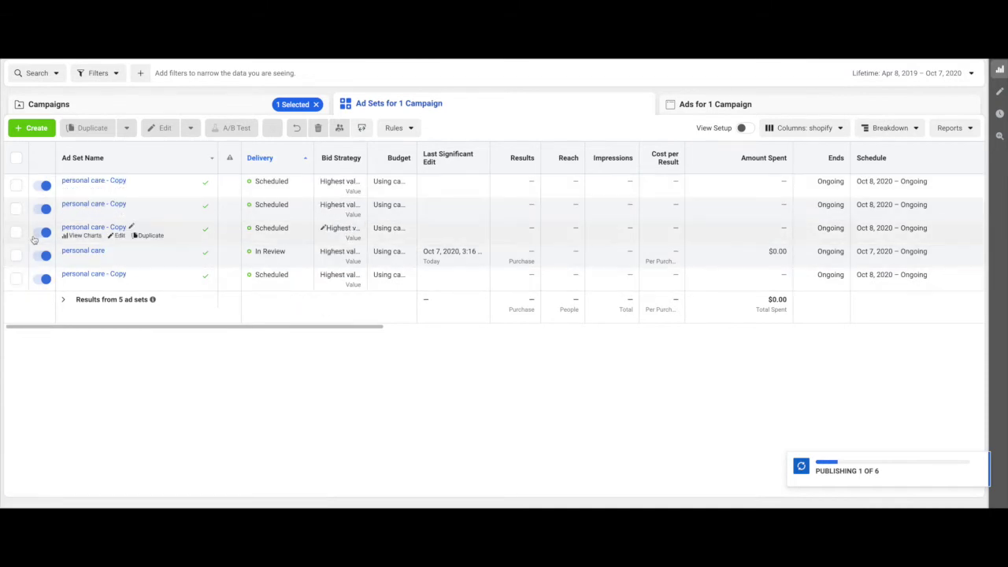
# - Open the five remaining ad sets for editing and rename the second one to "motivation"
pyautogui.click(15, 158)
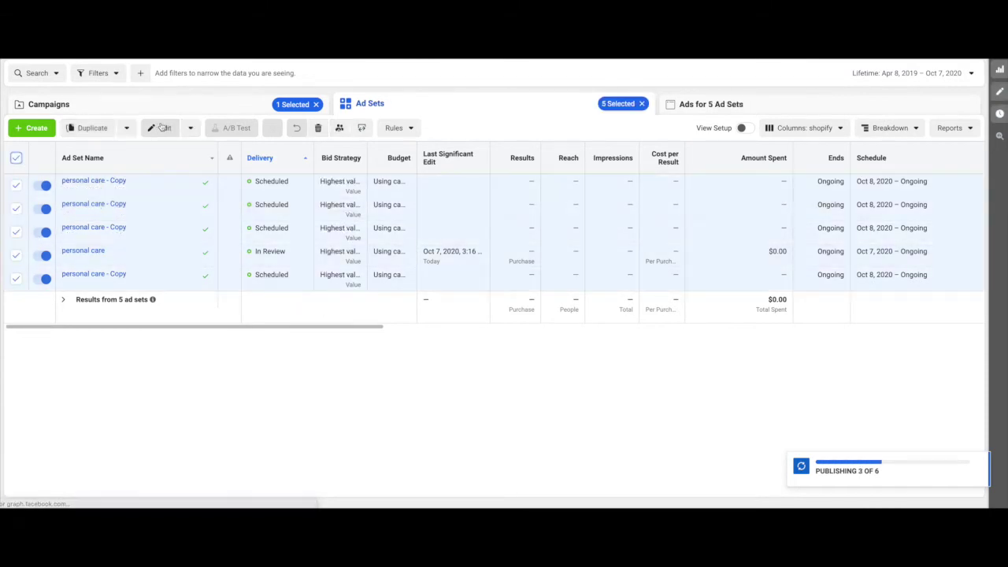
pyautogui.click(161, 128)
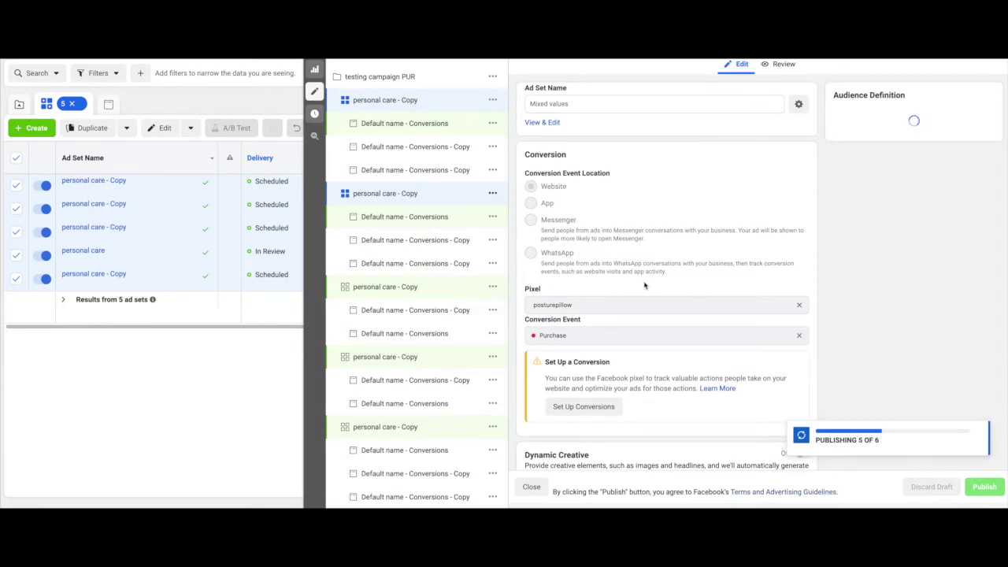
pyautogui.scroll(-3, 644, 283)
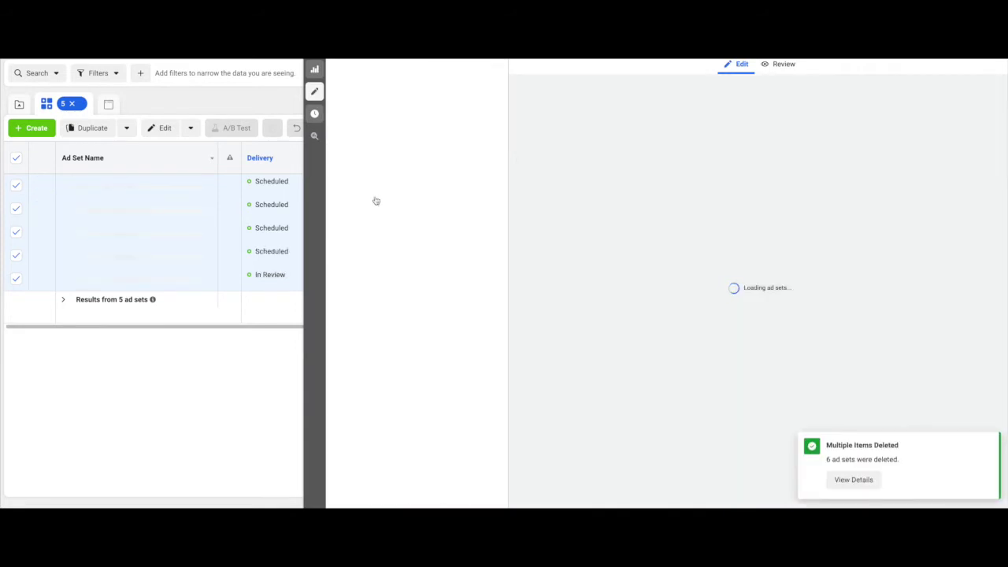
pyautogui.scroll(-1, 521, 255)
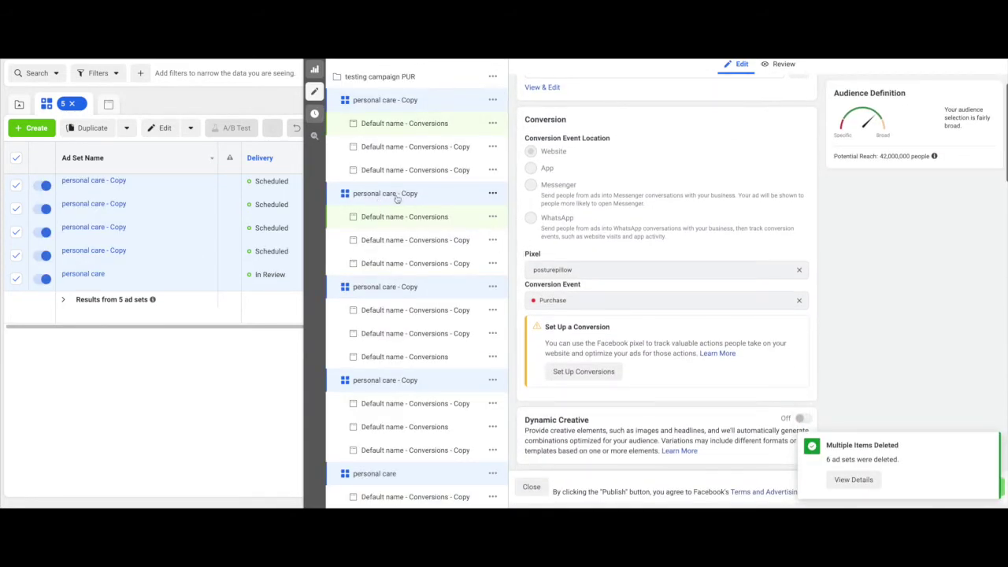
pyautogui.click(394, 195)
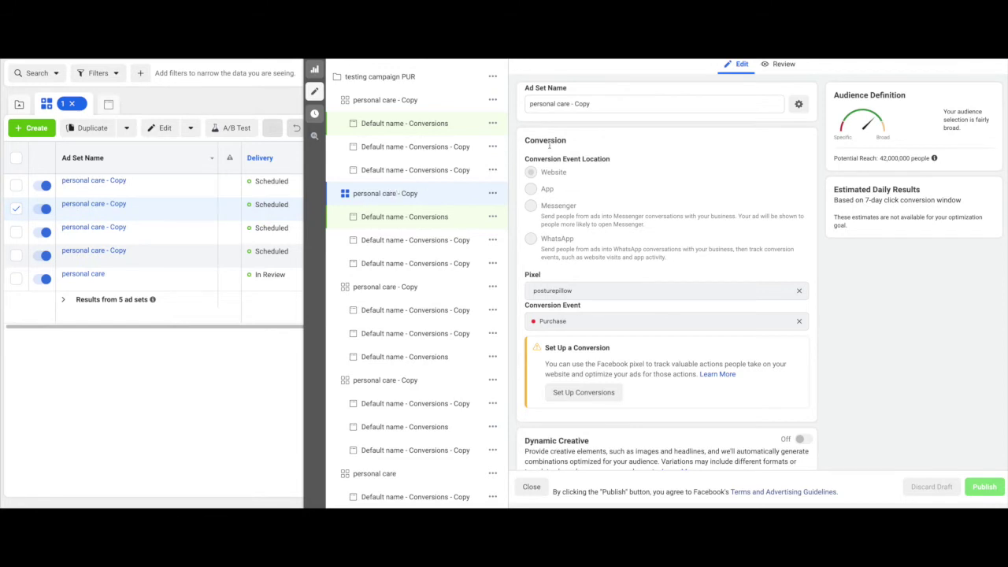
pyautogui.tripleClick(603, 105)
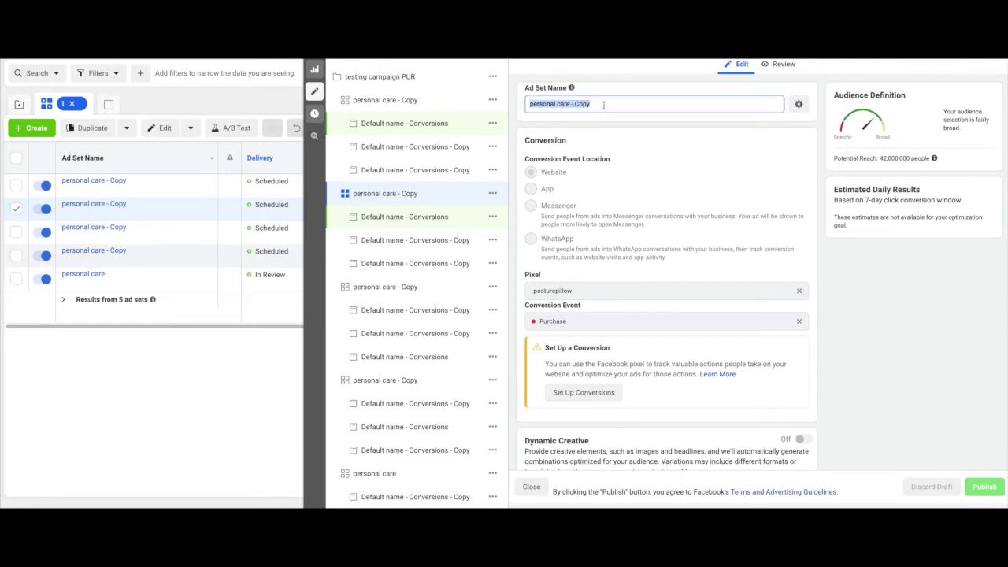
pyautogui.press('BackSpace')
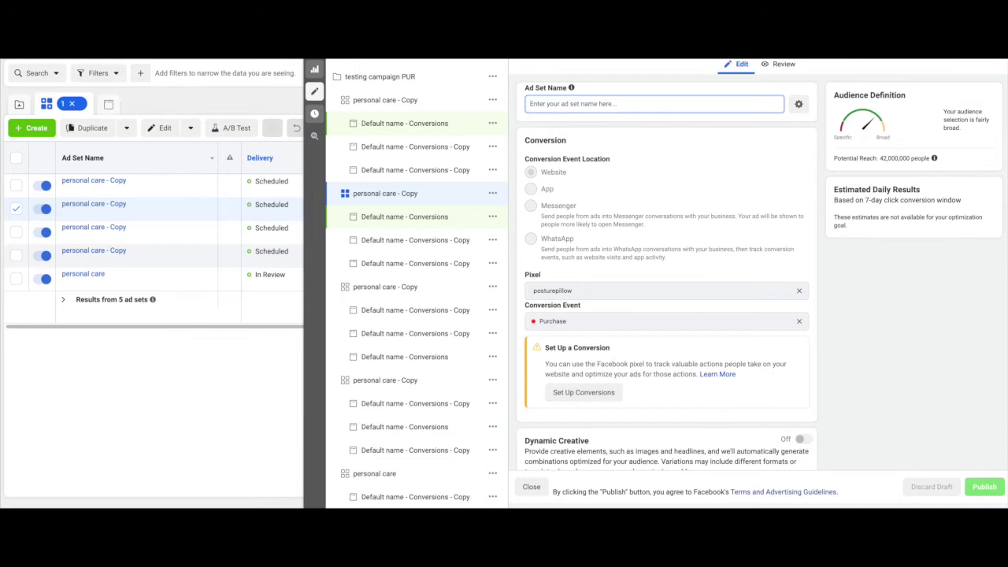
pyautogui.write('motivation')
pyautogui.scroll(-8, 578, 229)
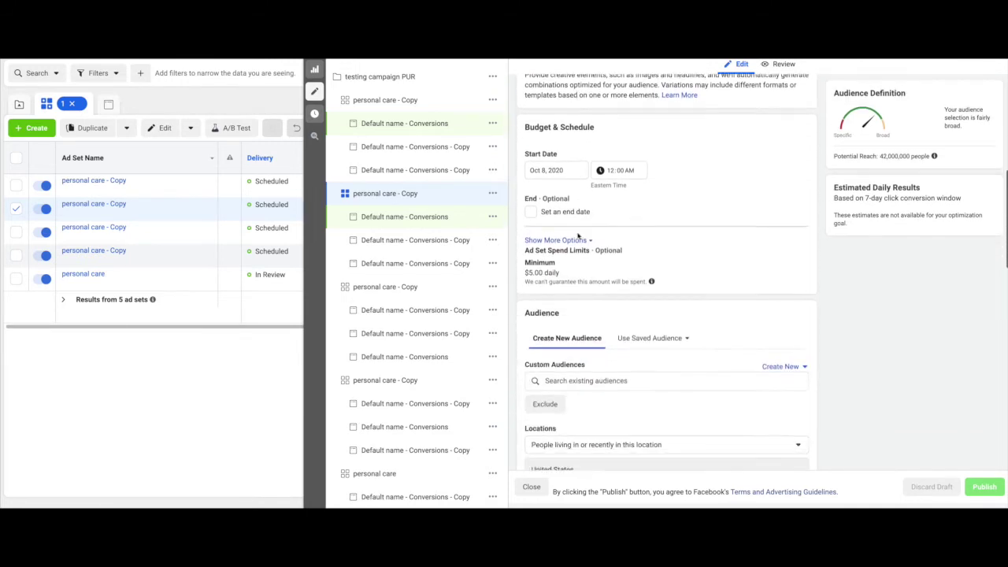
# - Replace the Personal care interest in the motivation ad set's detailed targeting with the Motivation interest
pyautogui.scroll(-2, 662, 284)
pyautogui.moveTo(748, 390)
pyautogui.click(790, 381)
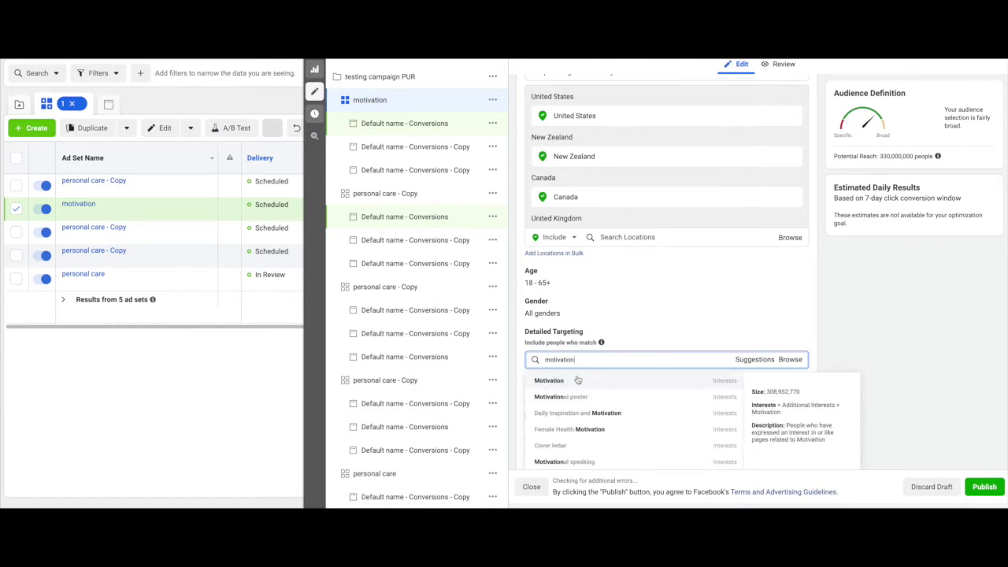
pyautogui.click(579, 383)
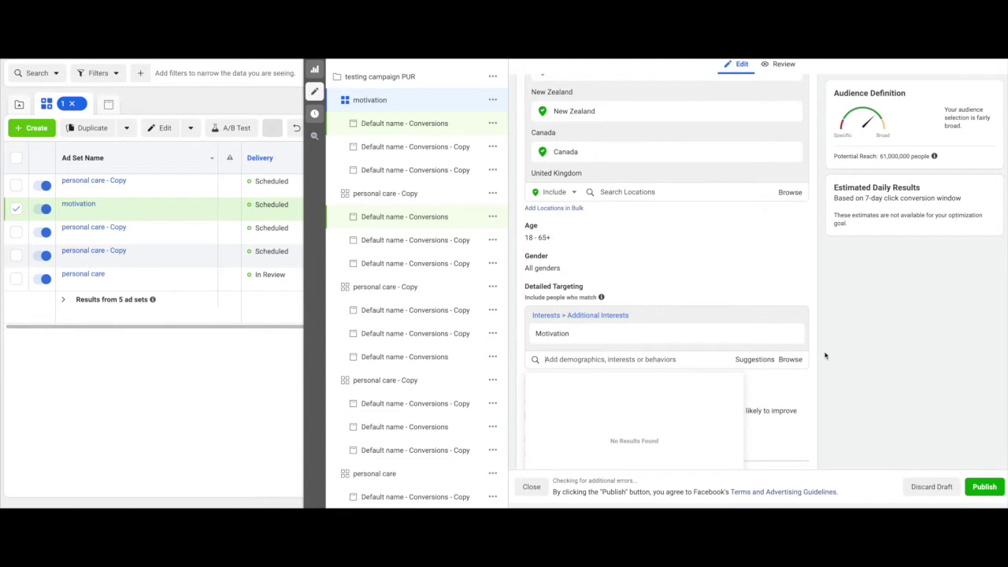
pyautogui.scroll(-2, 765, 365)
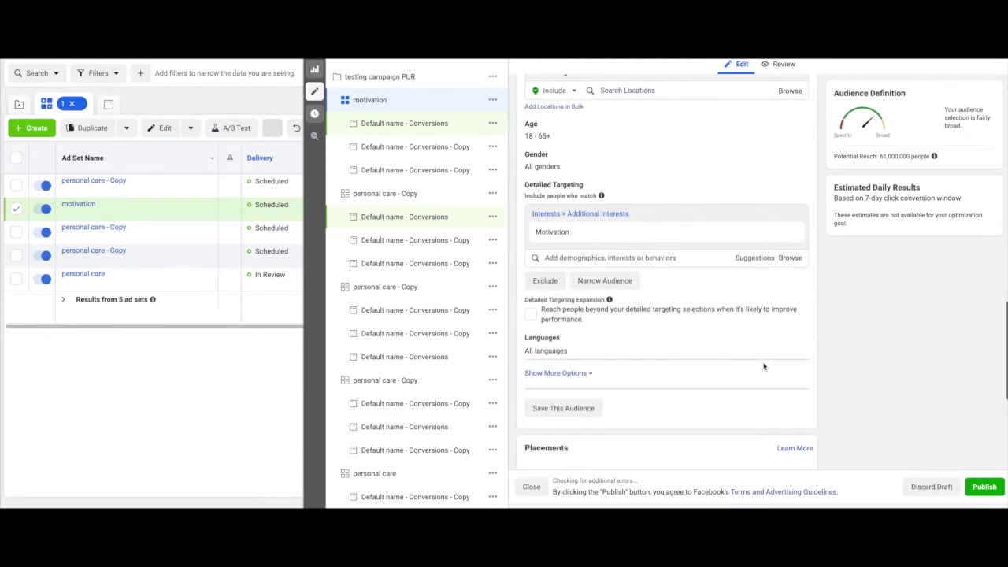
pyautogui.scroll(3, 763, 366)
pyautogui.scroll(-1, 765, 365)
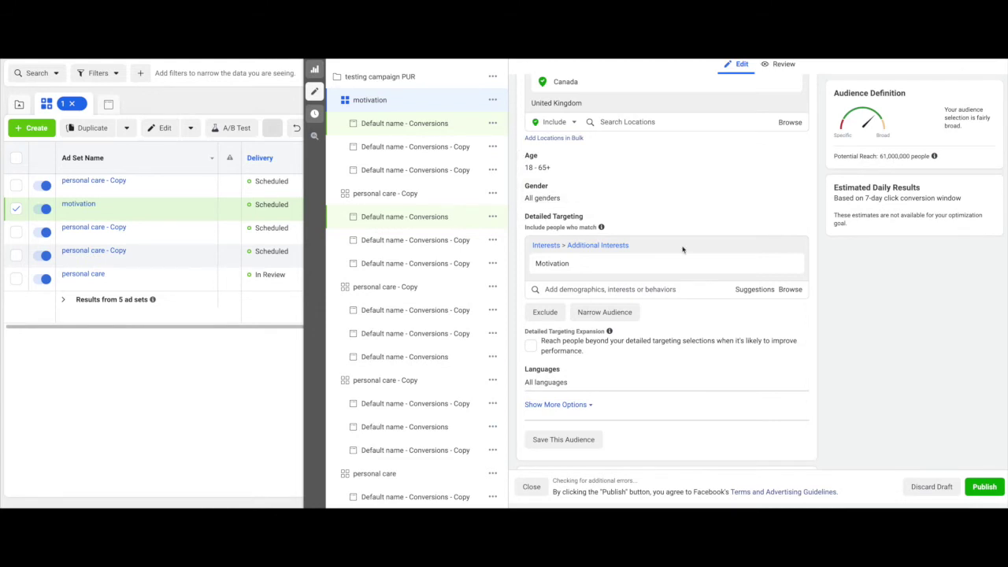
pyautogui.scroll(-1, 709, 260)
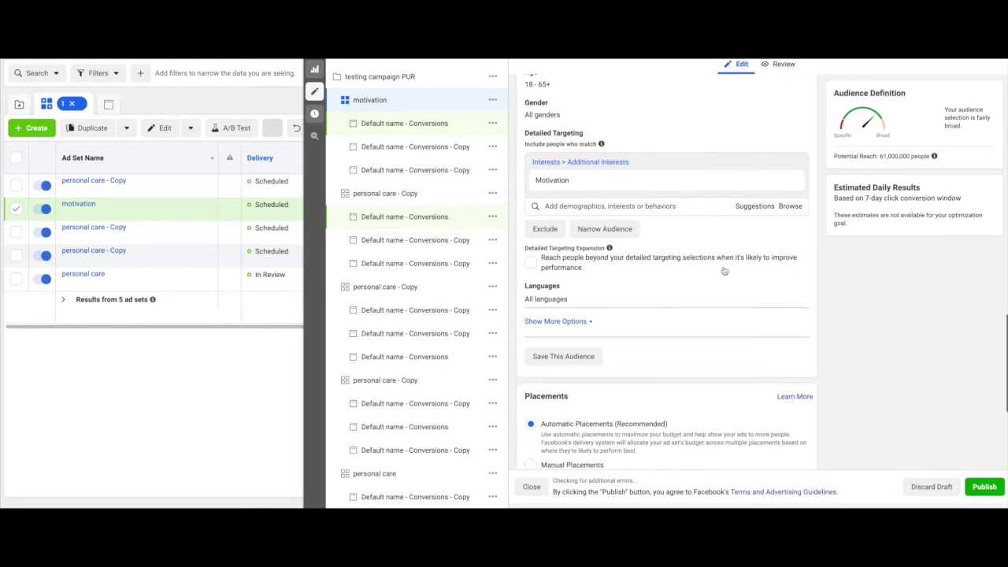
# - Open the third ad set in the table and replace its Personal care interest with the suggested Well-being interest
pyautogui.click(449, 197)
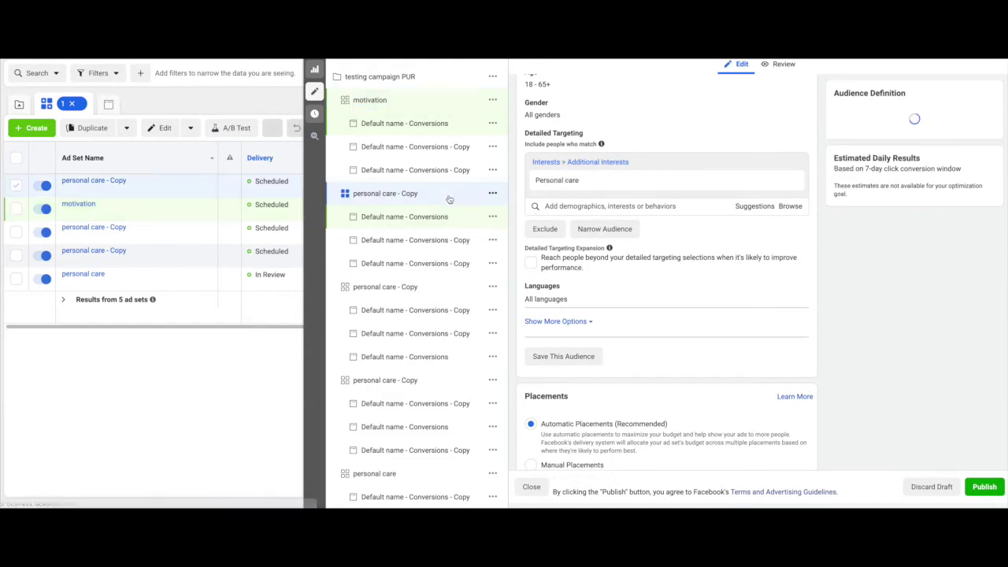
pyautogui.click(432, 289)
pyautogui.moveTo(662, 186)
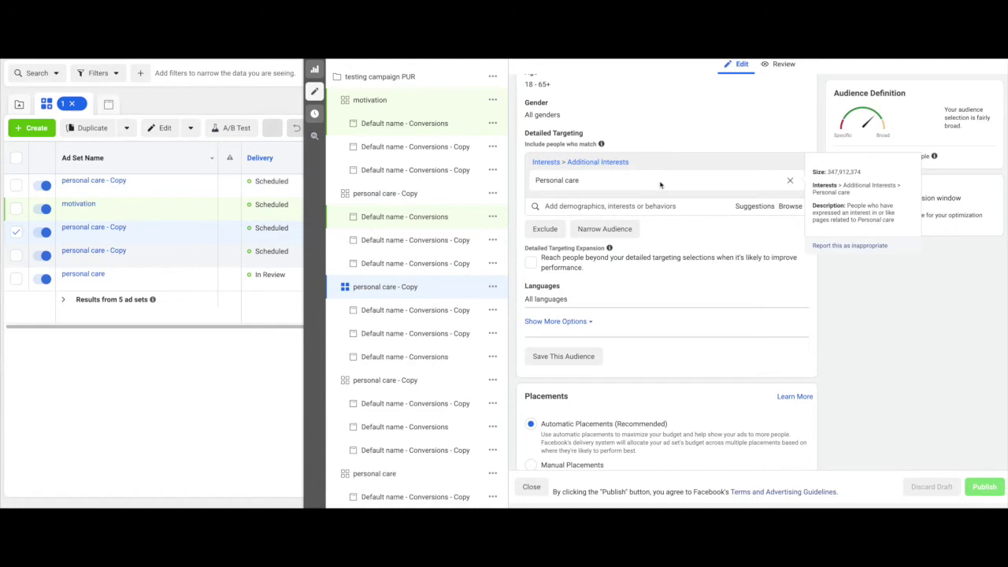
pyautogui.click(750, 207)
pyautogui.moveTo(658, 237)
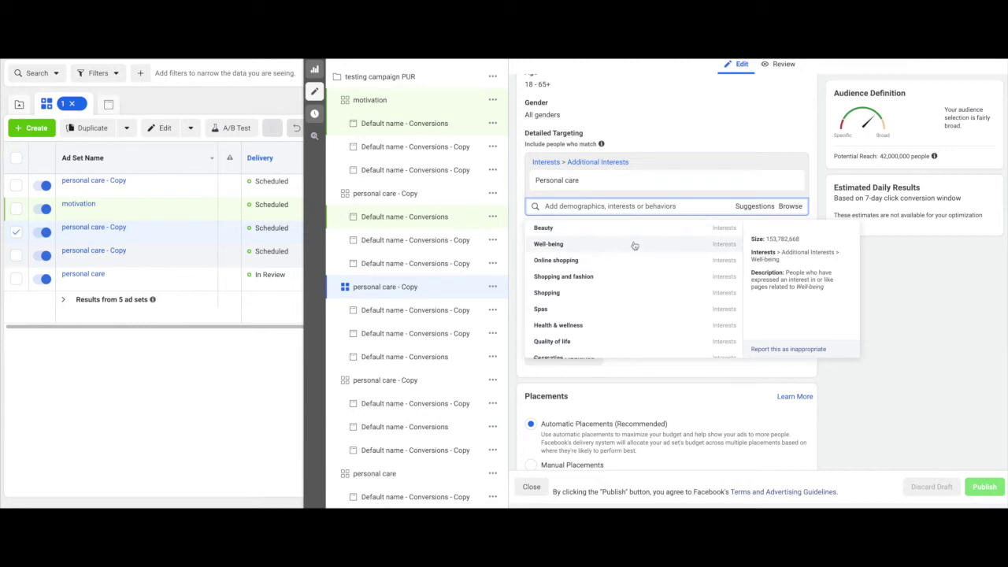
pyautogui.click(632, 245)
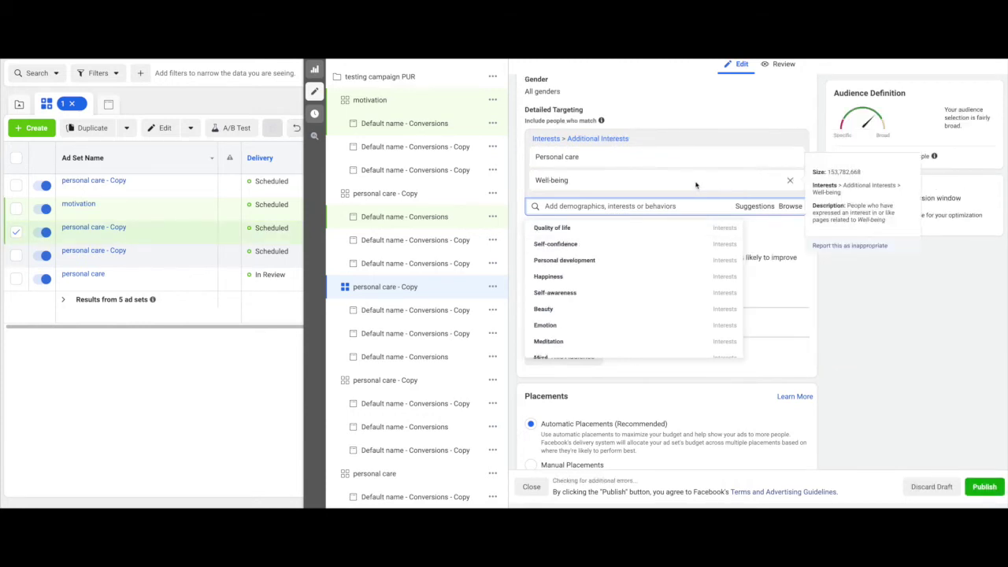
pyautogui.click(788, 160)
# - Rename the ad set targeting the Well-being interest to "well being"
pyautogui.scroll(15, 752, 137)
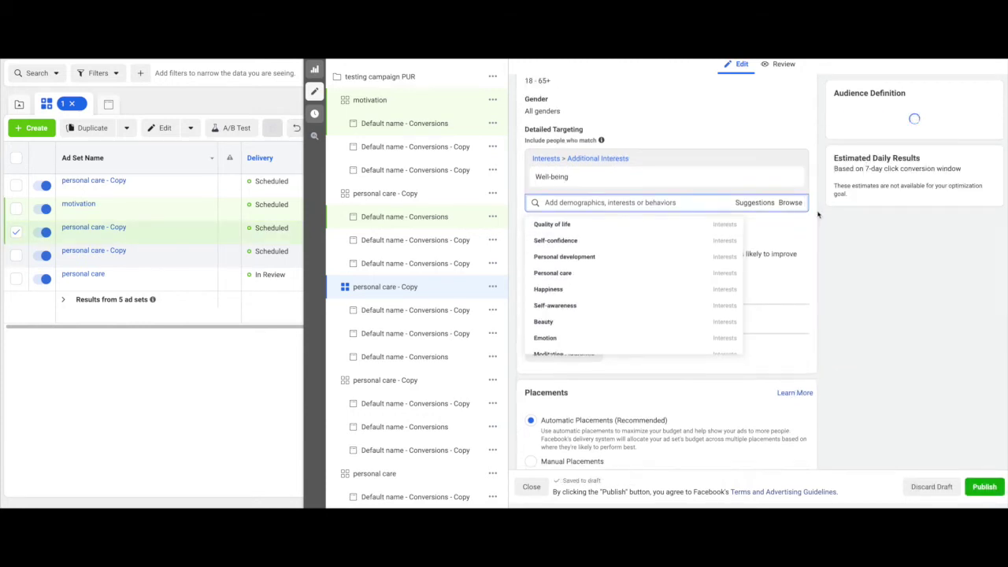
pyautogui.tripleClick(639, 103)
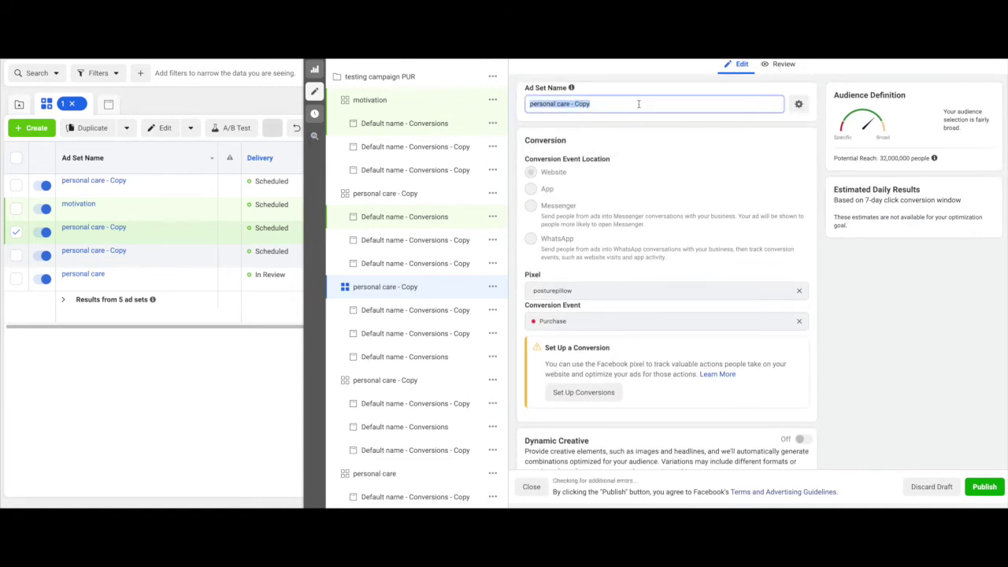
pyautogui.write('well being')
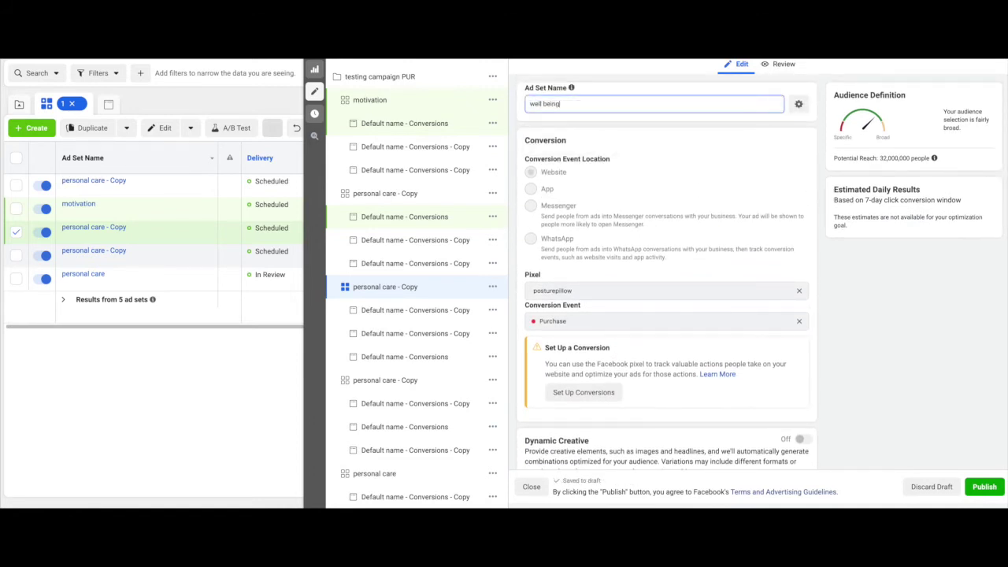
pyautogui.click(877, 284)
# - Open the fourth ad set in the table and rename it to "netflix"
pyautogui.scroll(-2, 384, 300)
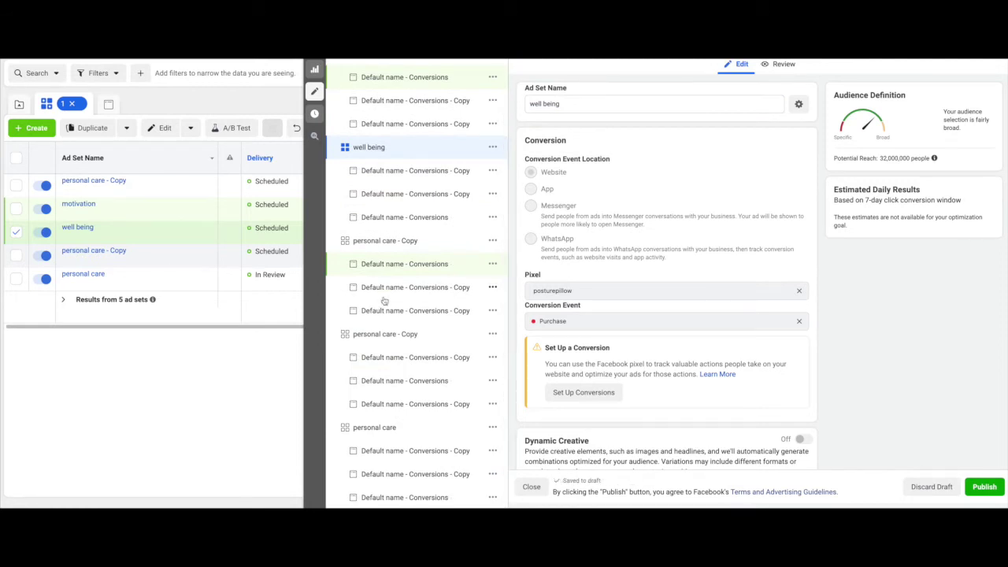
pyautogui.scroll(-1, 594, 283)
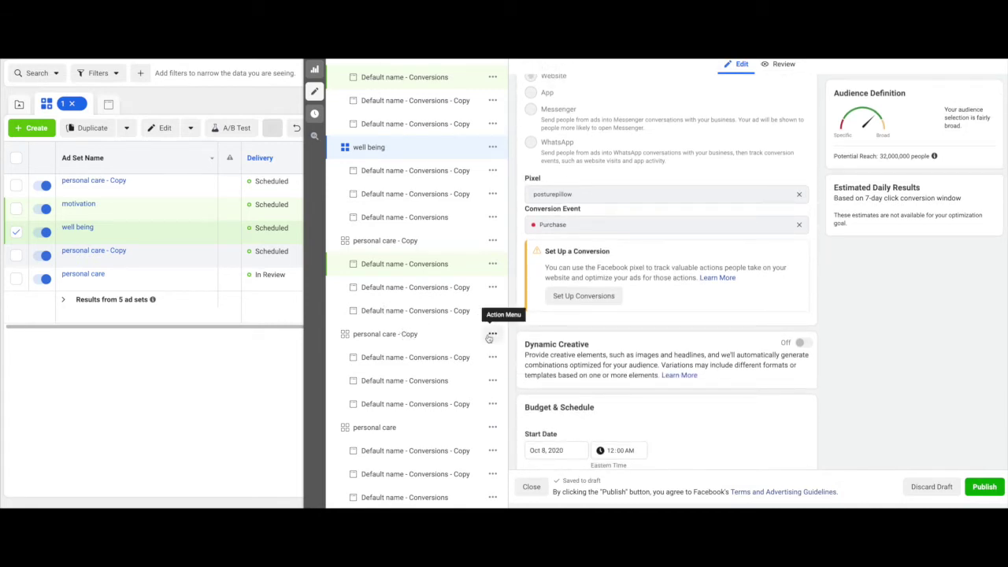
pyautogui.scroll(-1, 517, 335)
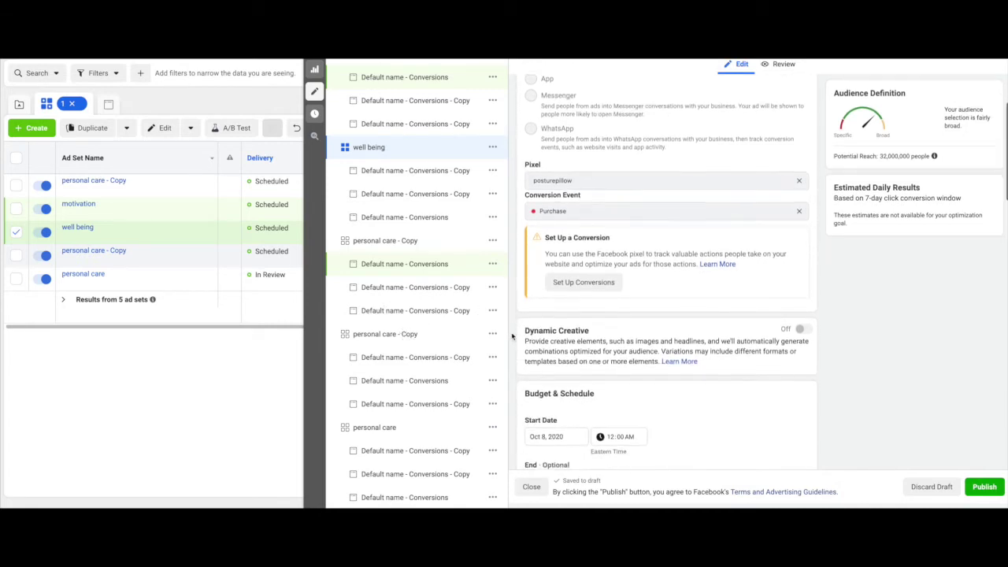
pyautogui.click(390, 336)
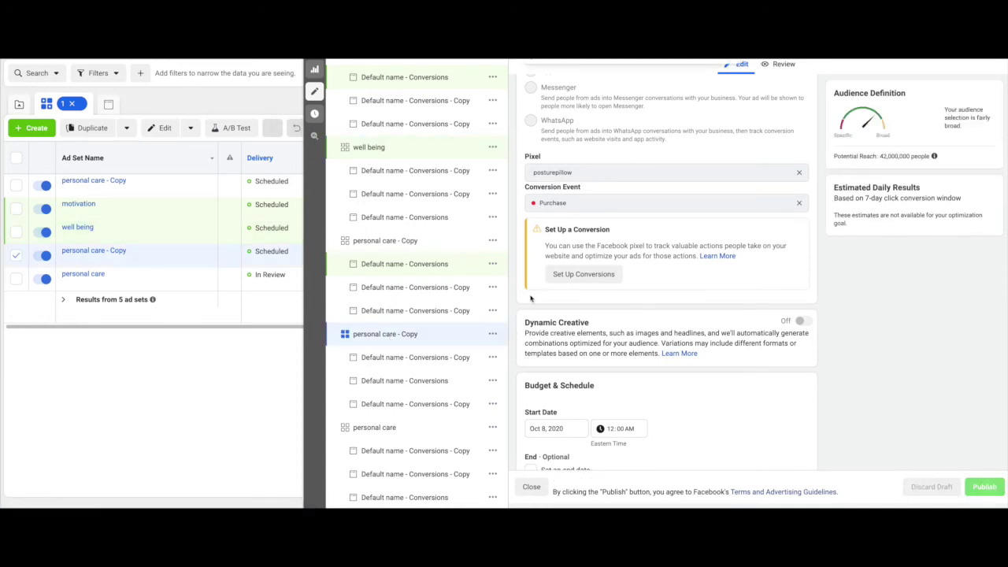
pyautogui.scroll(-1, 531, 298)
pyautogui.scroll(3, 531, 297)
pyautogui.scroll(-4, 555, 236)
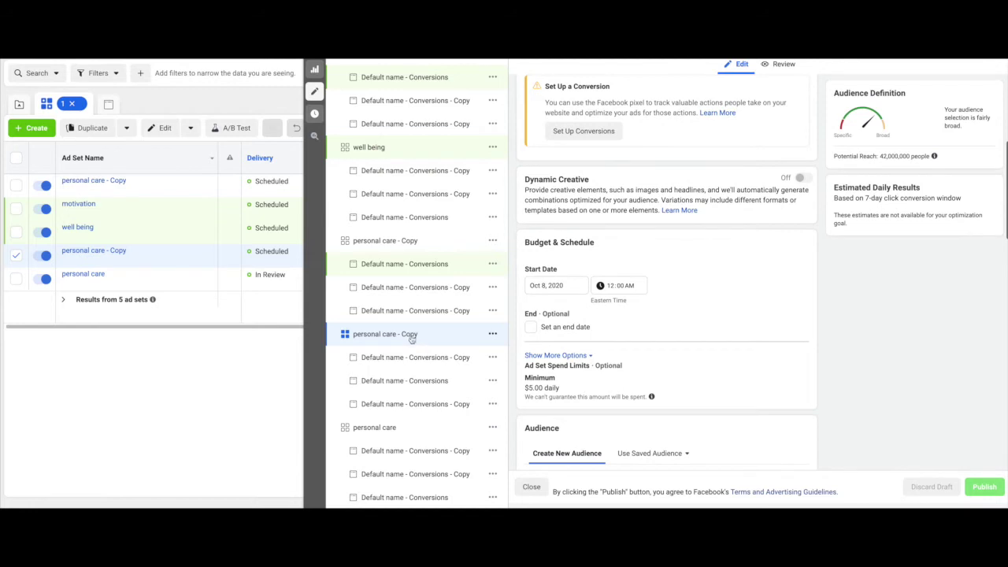
pyautogui.scroll(4, 555, 260)
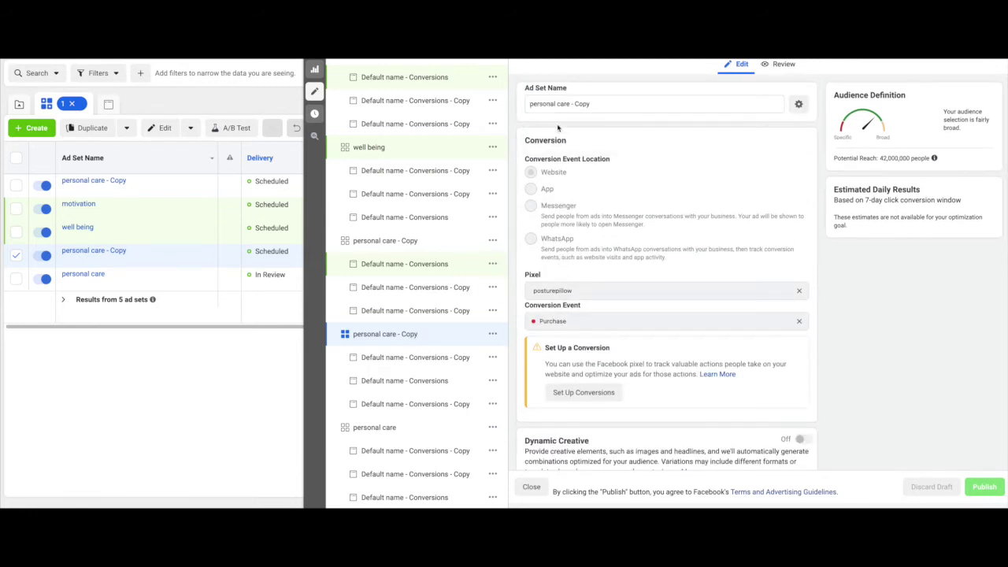
pyautogui.scroll(1, 422, 82)
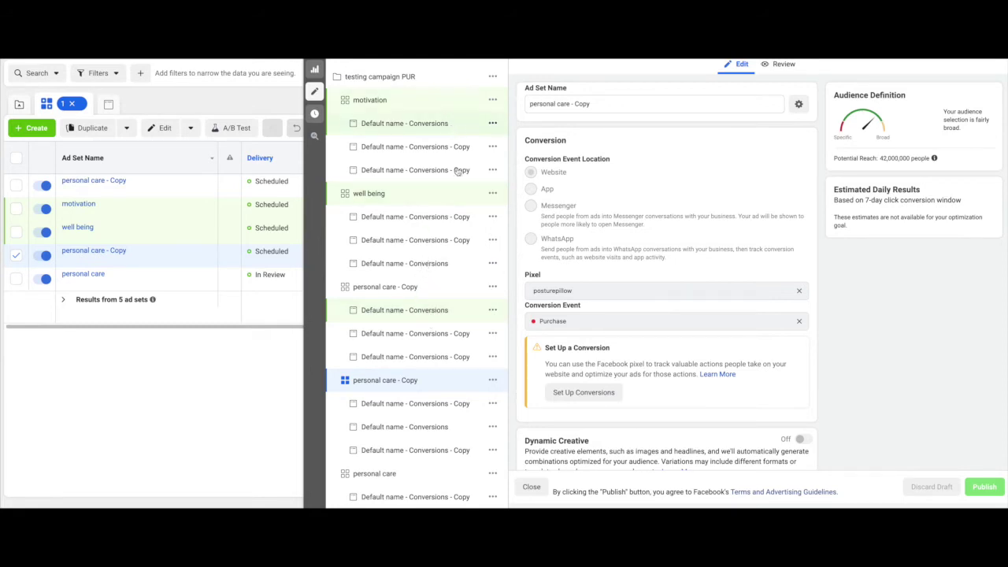
pyautogui.scroll(-1, 472, 315)
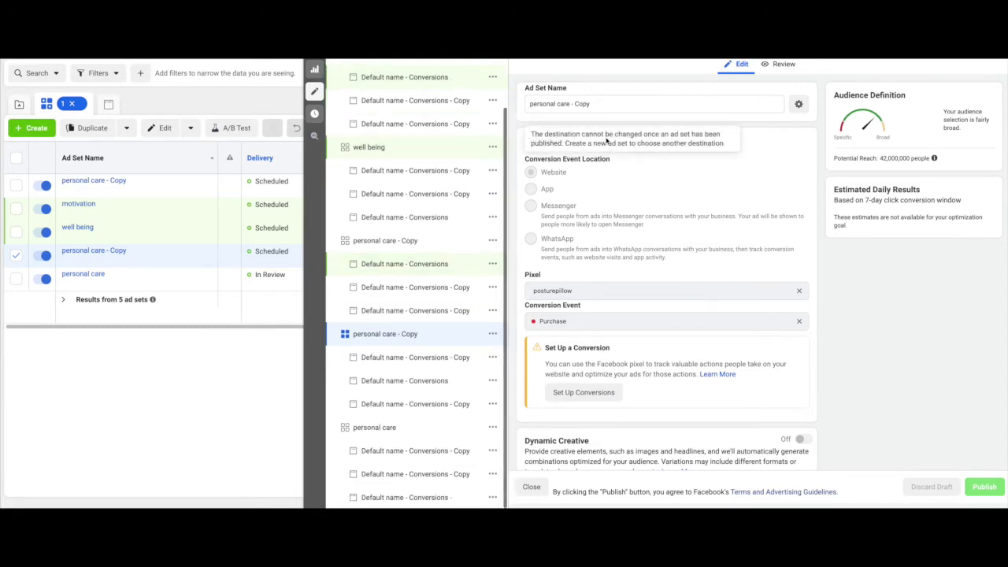
pyautogui.tripleClick(579, 104)
pyautogui.write('netf')
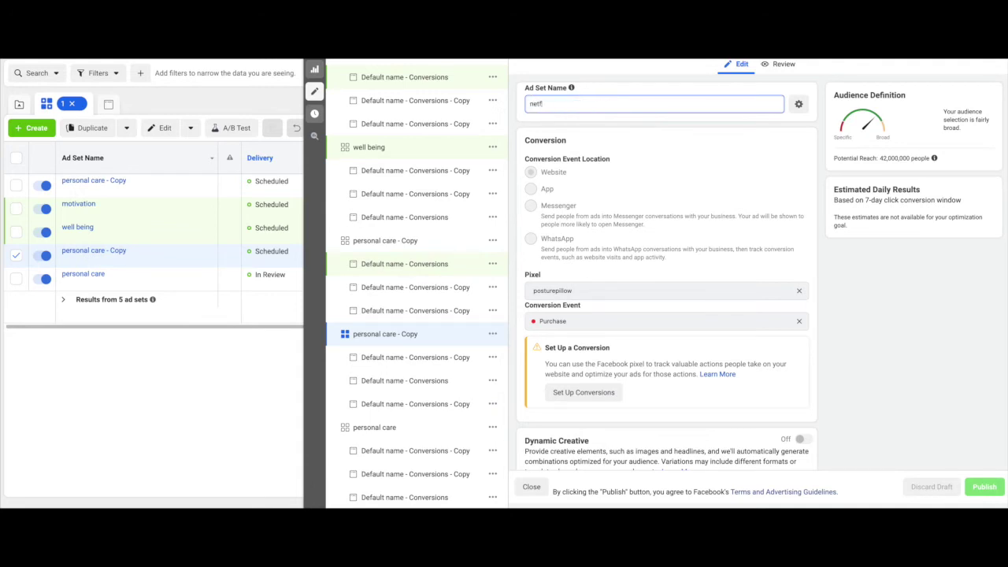
pyautogui.write('lix')
# - Replace the Personal care interest in the netflix ad set's detailed targeting with Netflix from the Interests category
pyautogui.scroll(-2, 721, 274)
pyautogui.scroll(-3, 717, 271)
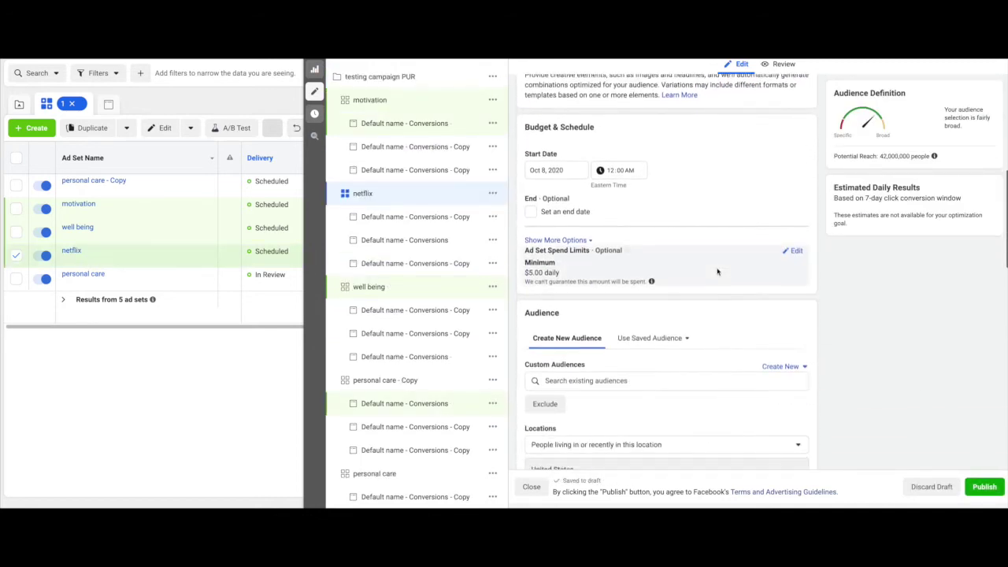
pyautogui.scroll(-3, 717, 272)
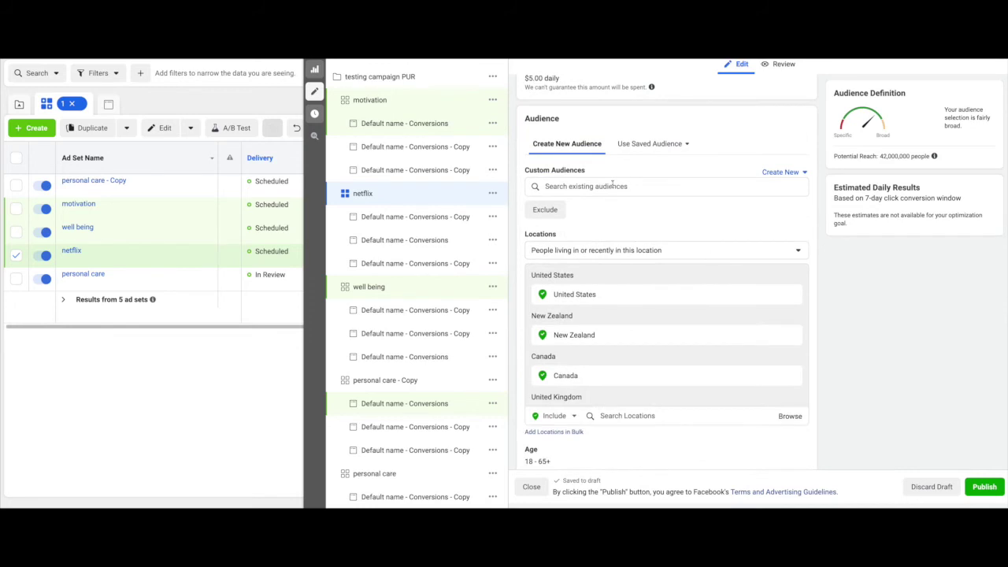
pyautogui.scroll(-1, 861, 334)
pyautogui.scroll(-1, 823, 335)
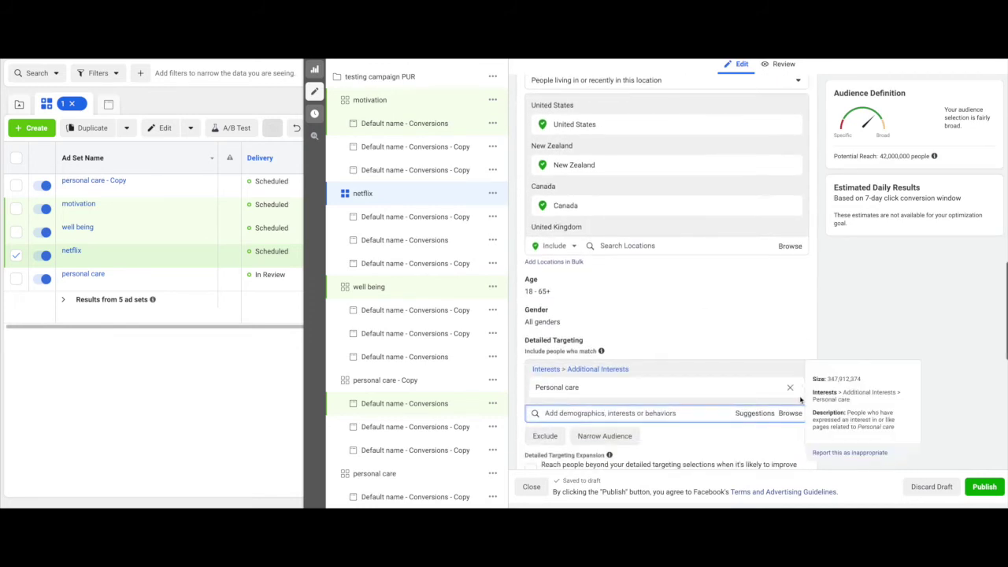
pyautogui.click(790, 389)
pyautogui.write('netflix')
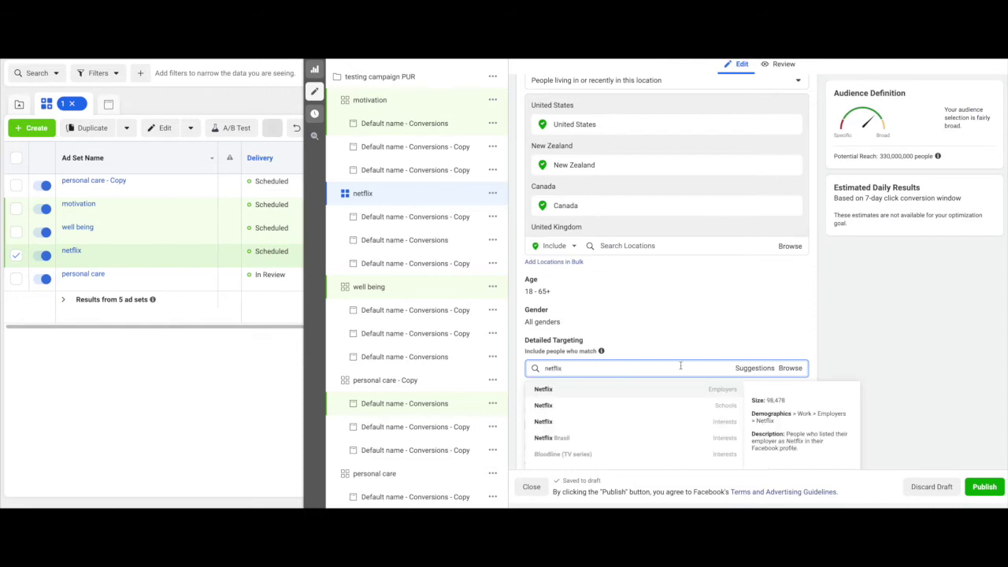
pyautogui.click(687, 429)
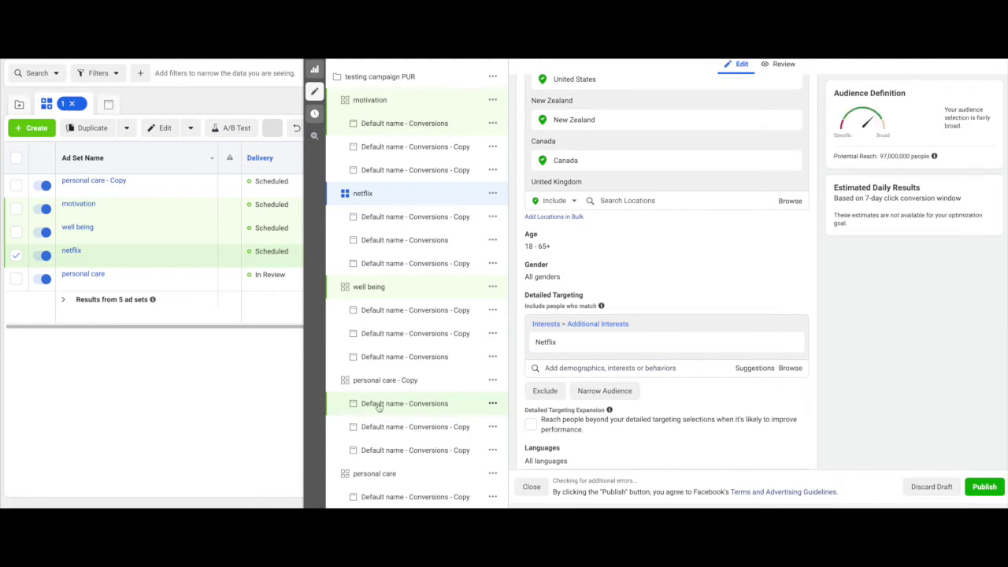
# - Open the original personal care ad set and remove the Personal care interest, leaving its detailed targeting empty
pyautogui.scroll(-1, 385, 404)
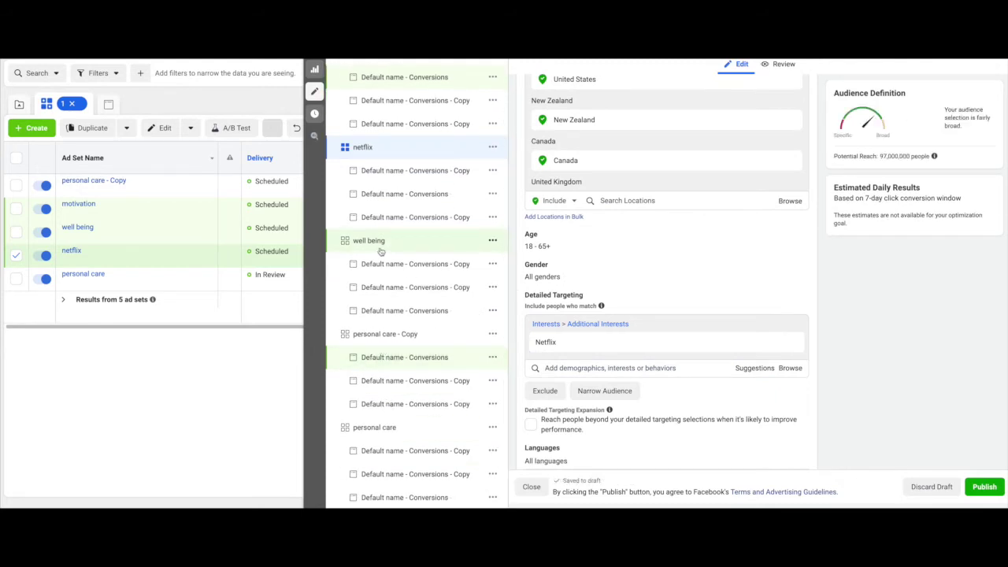
pyautogui.scroll(1, 381, 250)
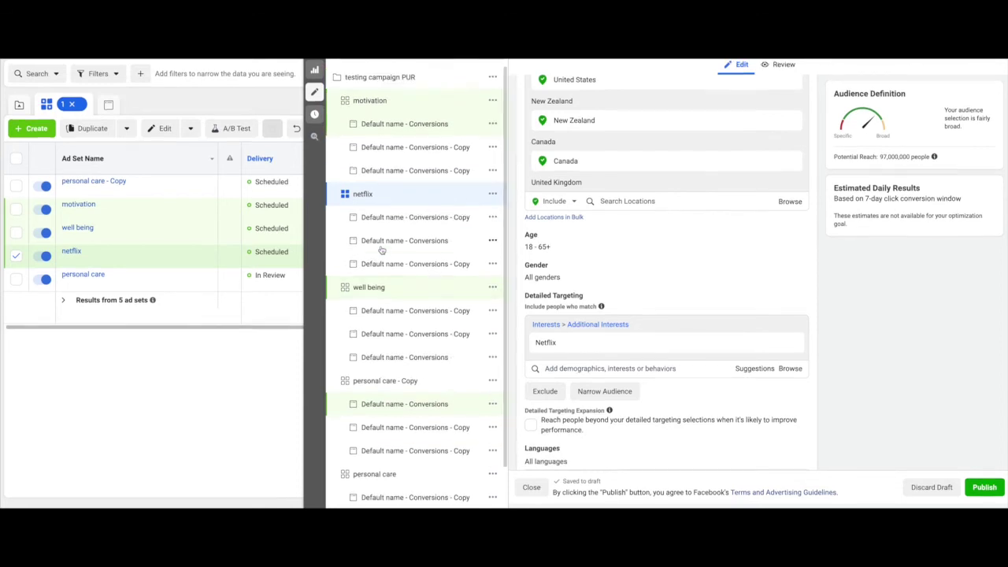
pyautogui.scroll(-1, 401, 308)
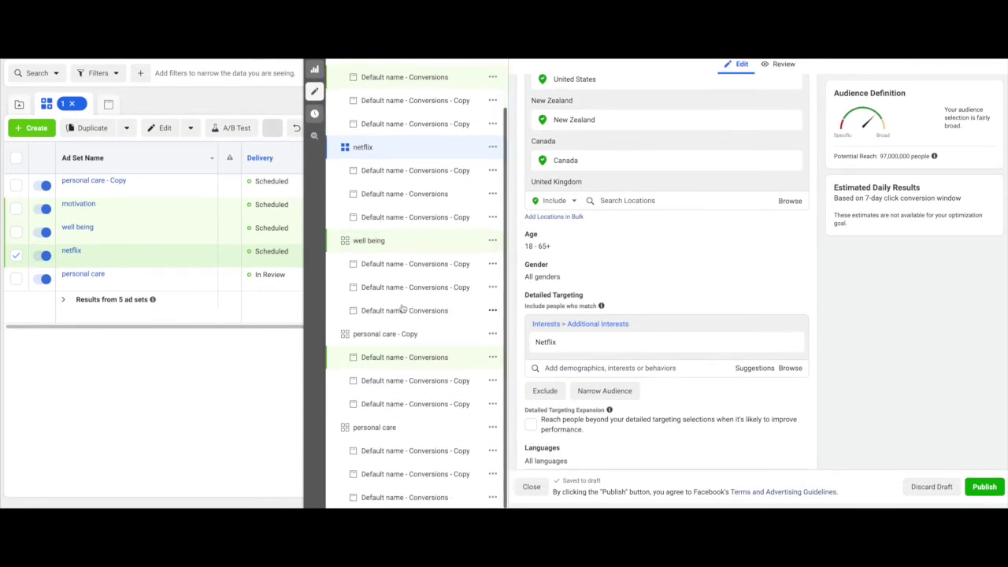
pyautogui.scroll(1, 410, 348)
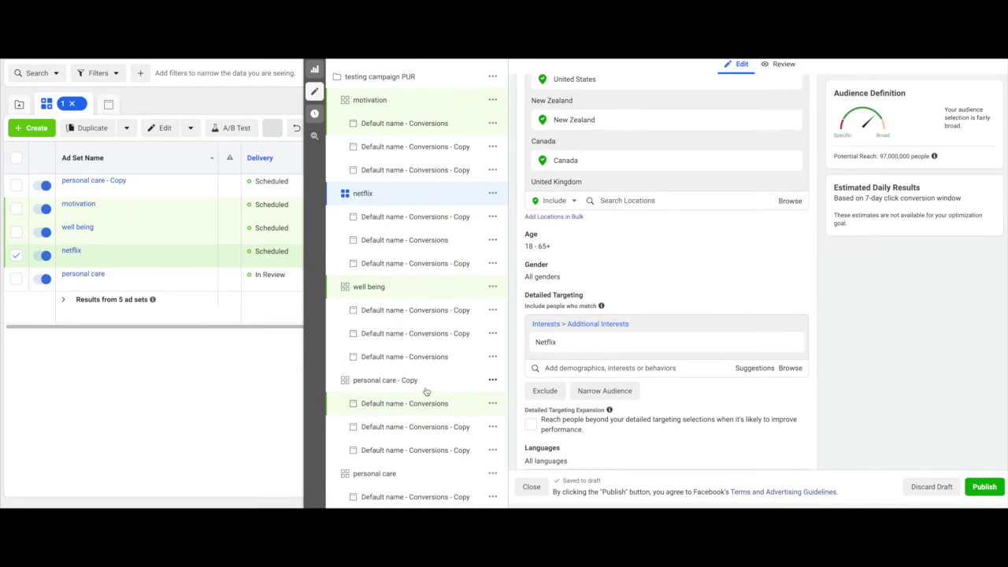
pyautogui.scroll(-1, 425, 401)
pyautogui.click(423, 433)
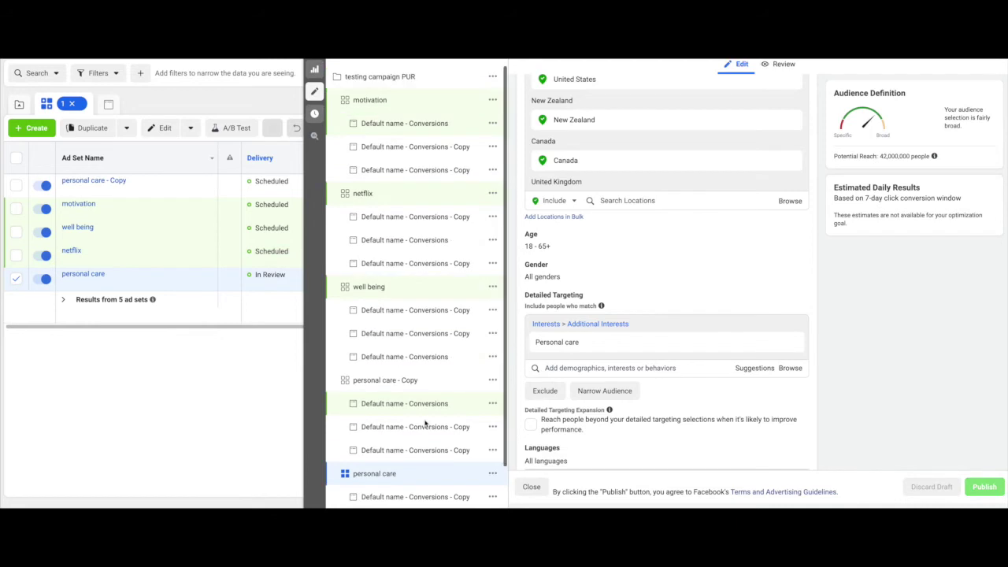
pyautogui.moveTo(767, 349)
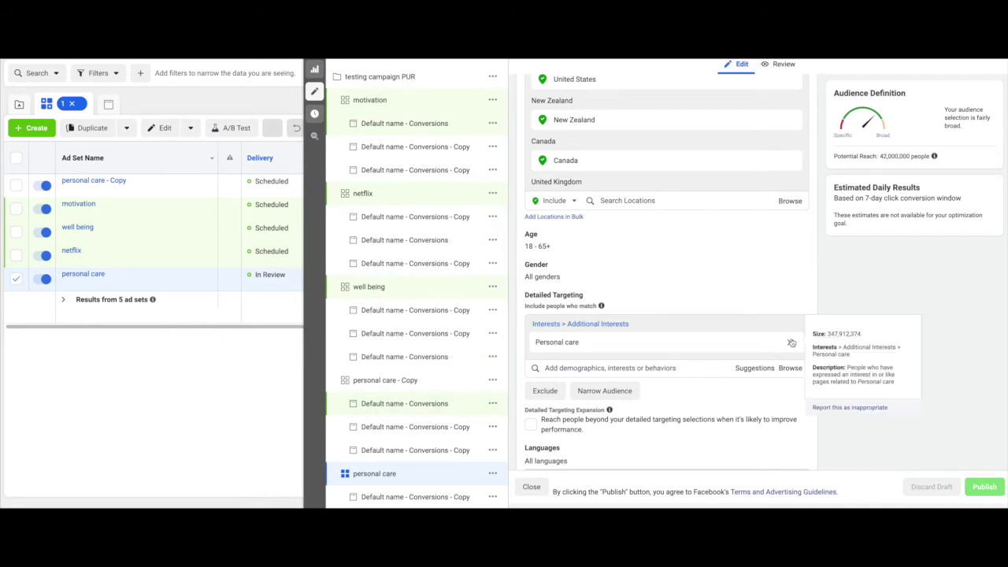
pyautogui.click(791, 343)
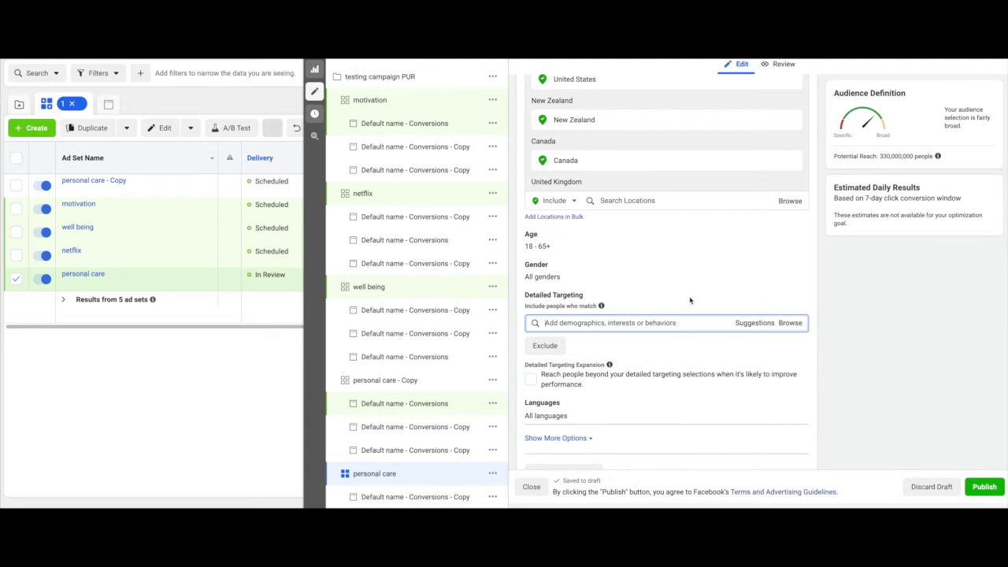
pyautogui.click(837, 297)
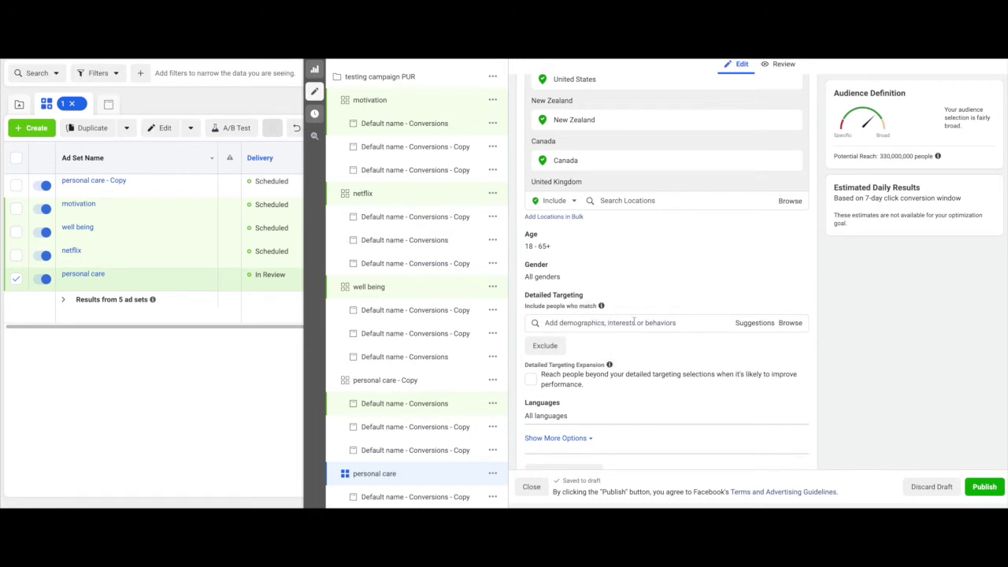
pyautogui.scroll(5, 685, 268)
pyautogui.scroll(-2, 679, 320)
pyautogui.scroll(4, 679, 320)
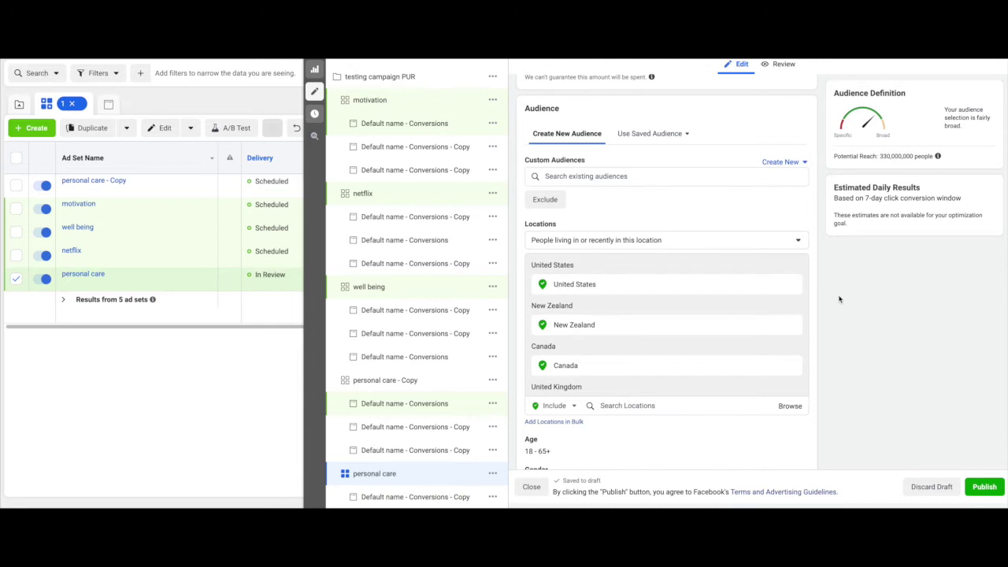
# - Rename the ad set with the emptied detailed targeting from "personal care" to "t5", after reviewing its list of targeted locations
pyautogui.scroll(-1, 724, 311)
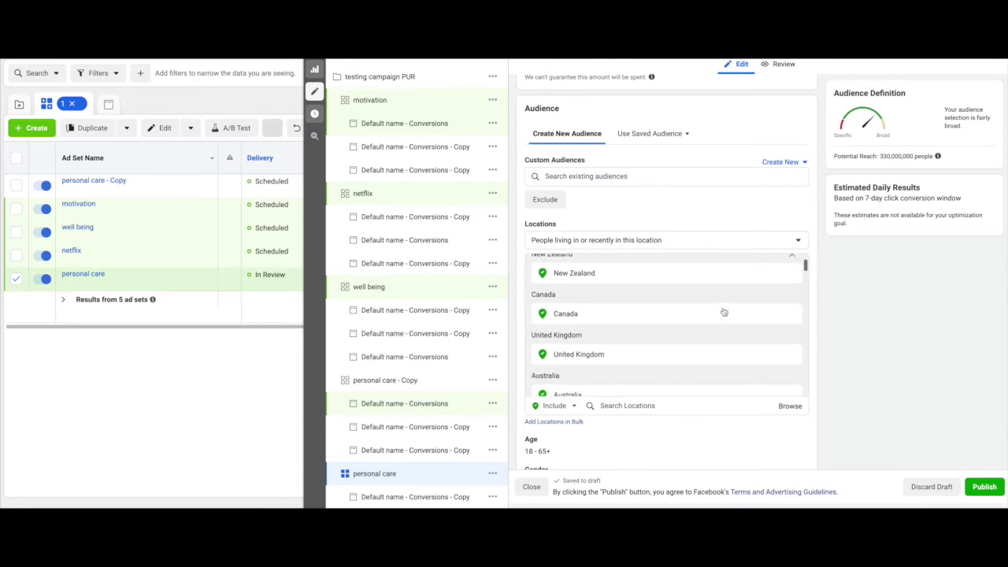
pyautogui.scroll(1, 637, 288)
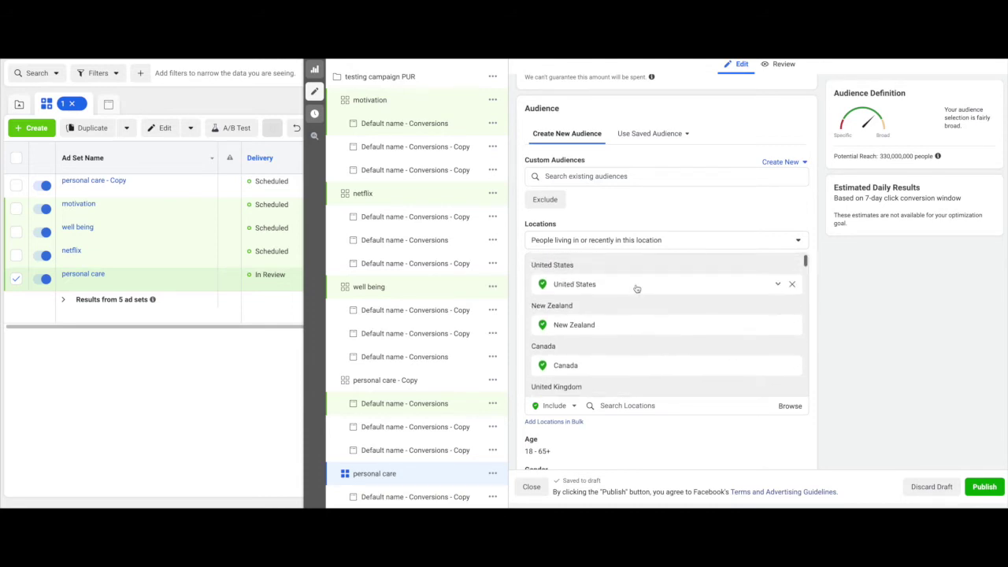
pyautogui.scroll(-4, 626, 303)
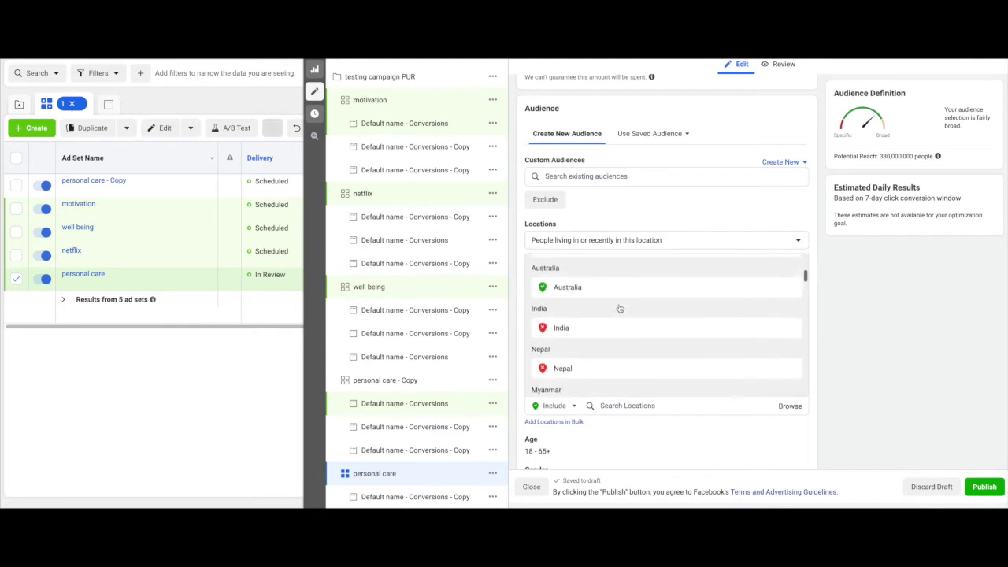
pyautogui.scroll(4, 622, 291)
pyautogui.scroll(-1, 463, 342)
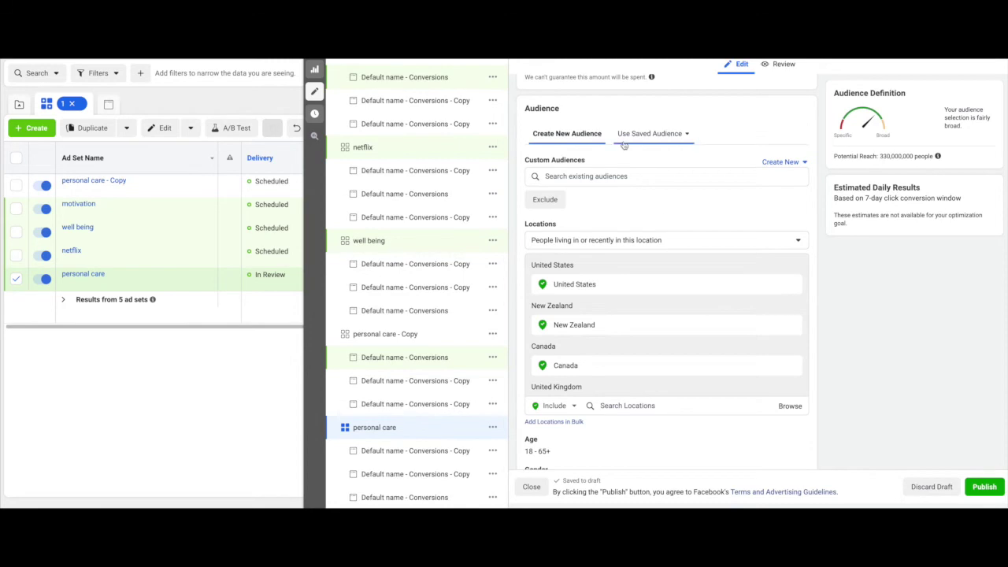
pyautogui.scroll(5, 614, 146)
pyautogui.click(601, 106)
pyautogui.tripleClick(601, 106)
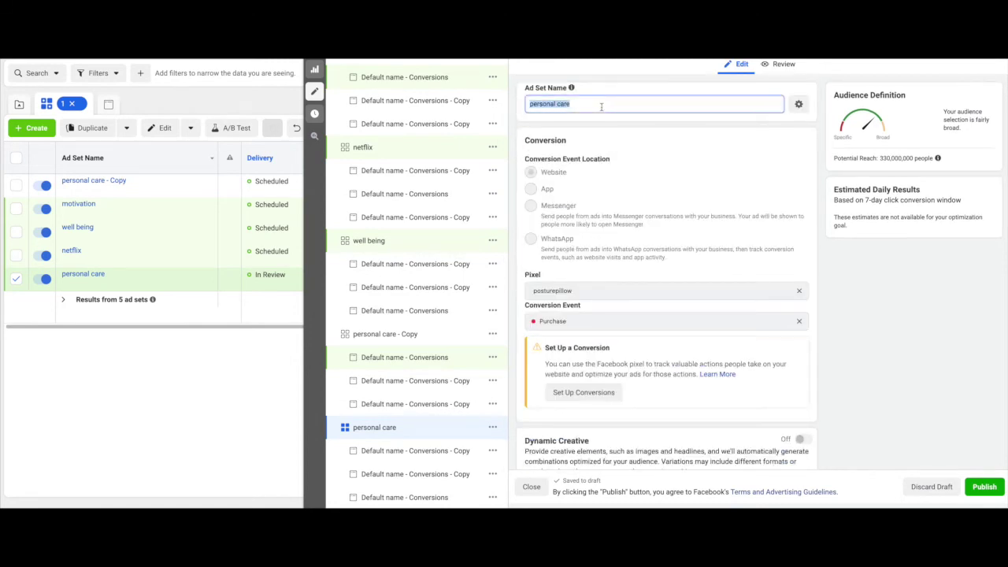
pyautogui.write('t5')
pyautogui.click(931, 324)
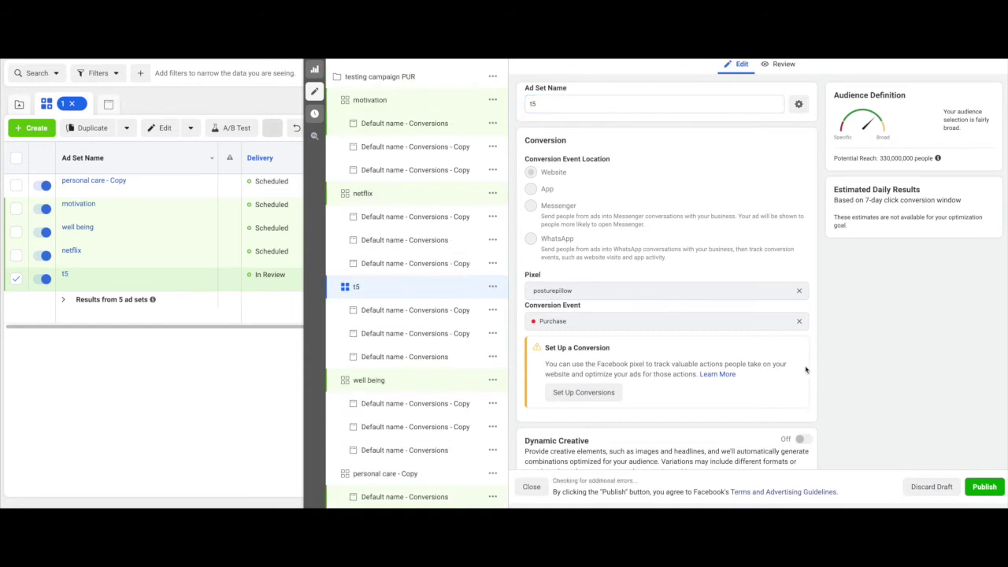
# - Publish the changes made to the t5 ad set
pyautogui.moveTo(881, 158)
pyautogui.mouseDown()
pyautogui.moveTo(918, 159)
pyautogui.moveTo(890, 158)
pyautogui.mouseUp()
pyautogui.click(857, 244)
pyautogui.scroll(-1, 428, 310)
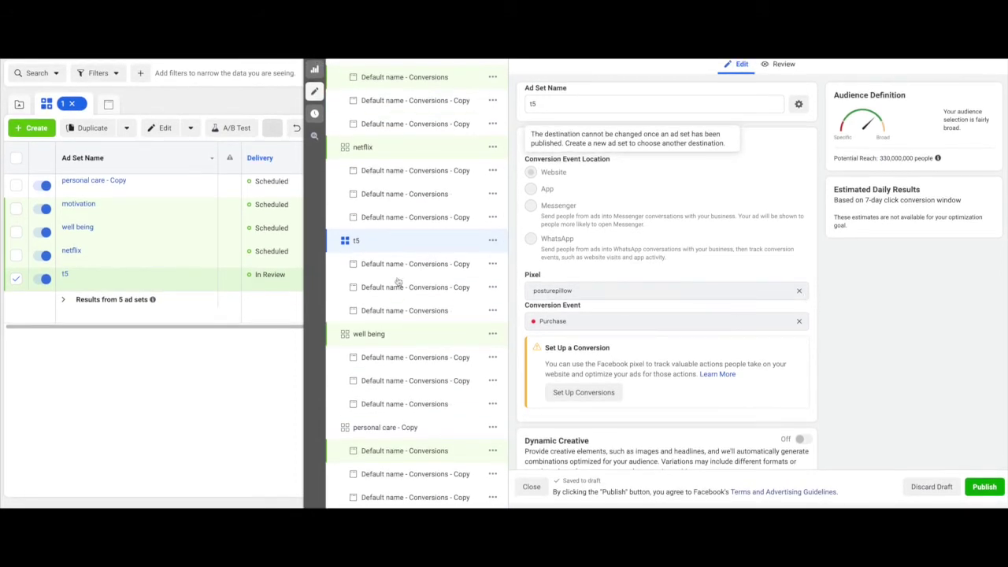
pyautogui.scroll(1, 397, 281)
pyautogui.click(984, 487)
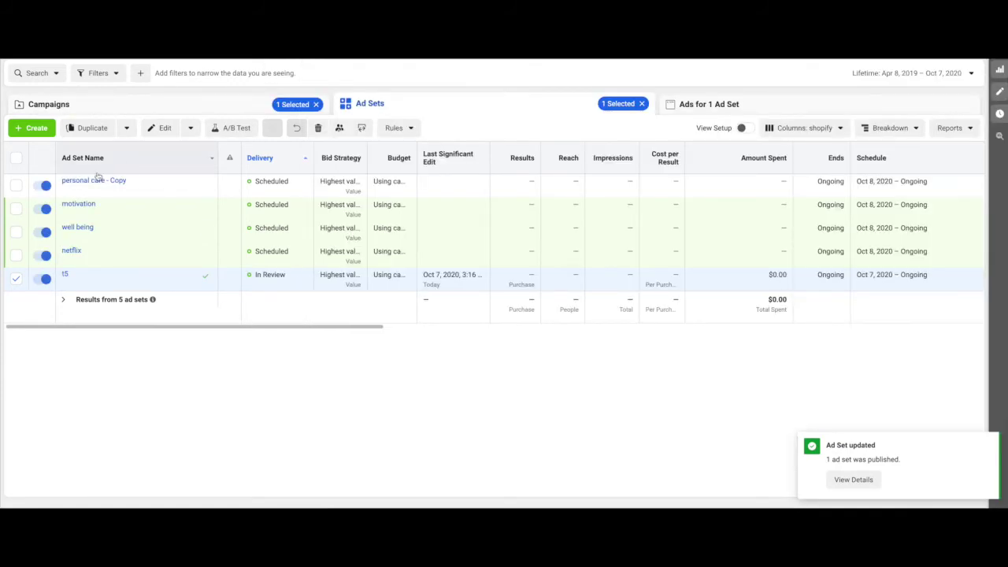
# - Deselect the t5 ad set and publish the pending draft changes of the motivation, well being and netflix ad sets
pyautogui.click(15, 279)
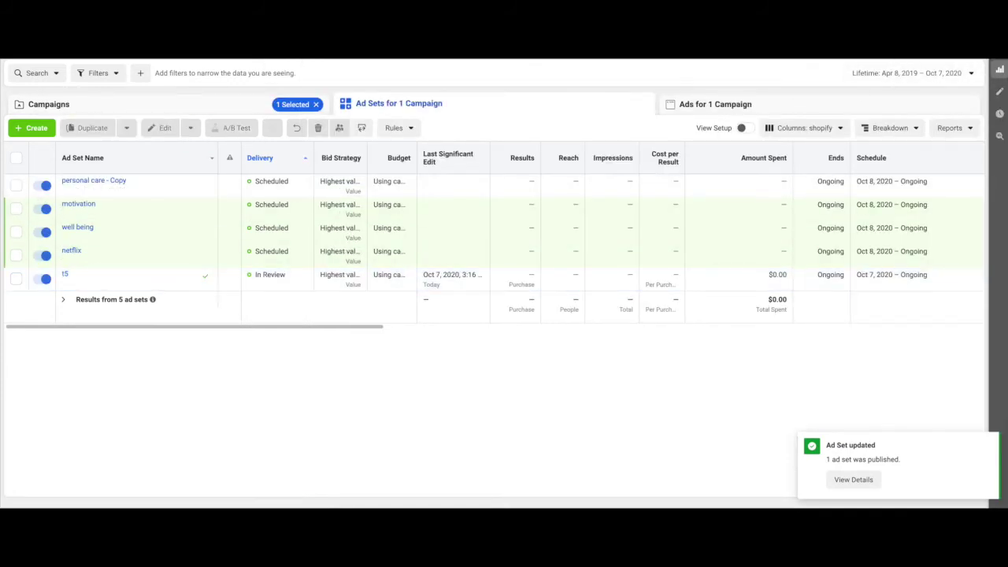
pyautogui.click(897, 47)
pyautogui.click(644, 312)
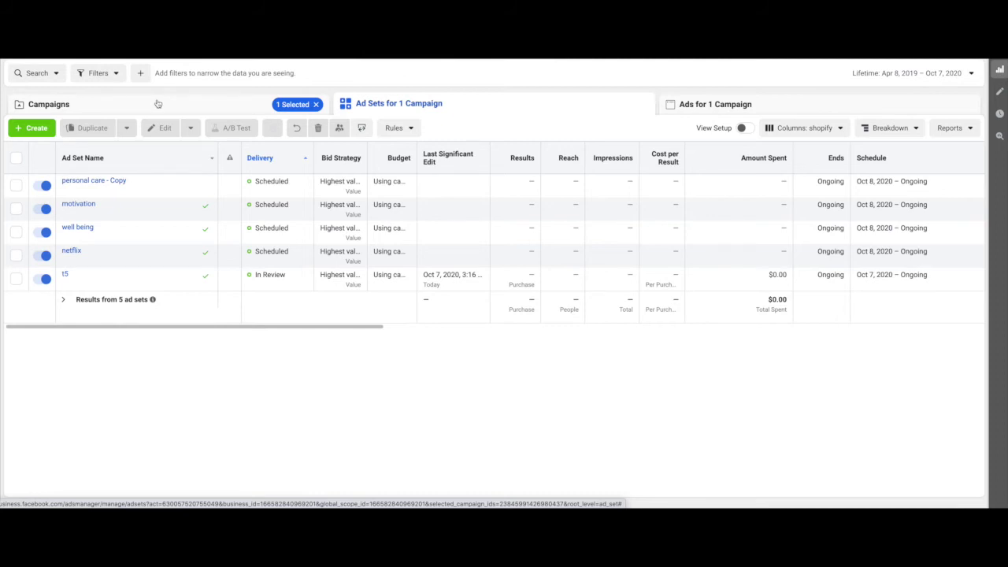
# - Return to the campaigns list and examine the performance columns through to the purchase metrics
pyautogui.hscroll(1, 574, 171)
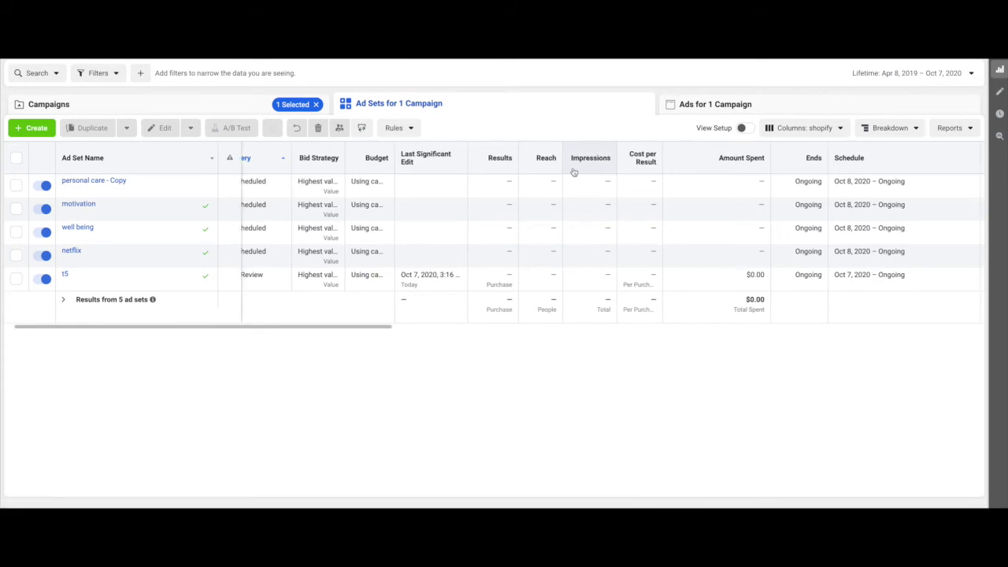
pyautogui.click(220, 108)
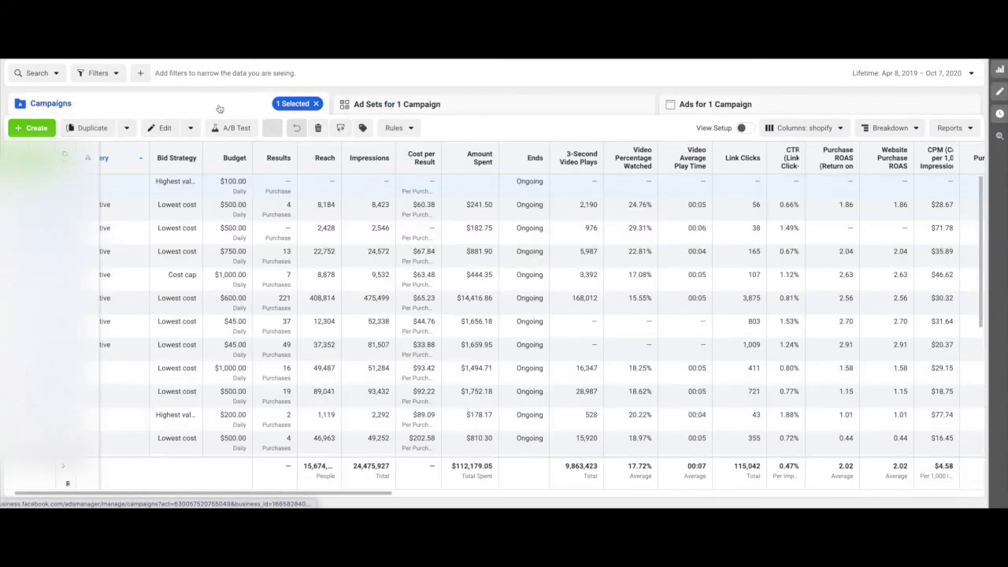
pyautogui.hscroll(1, 599, 227)
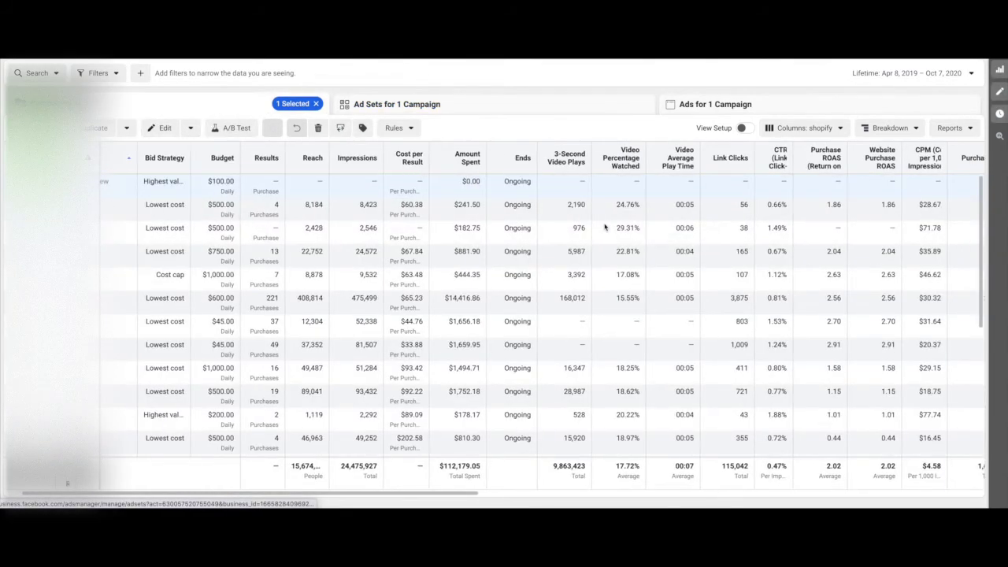
pyautogui.moveTo(270, 252)
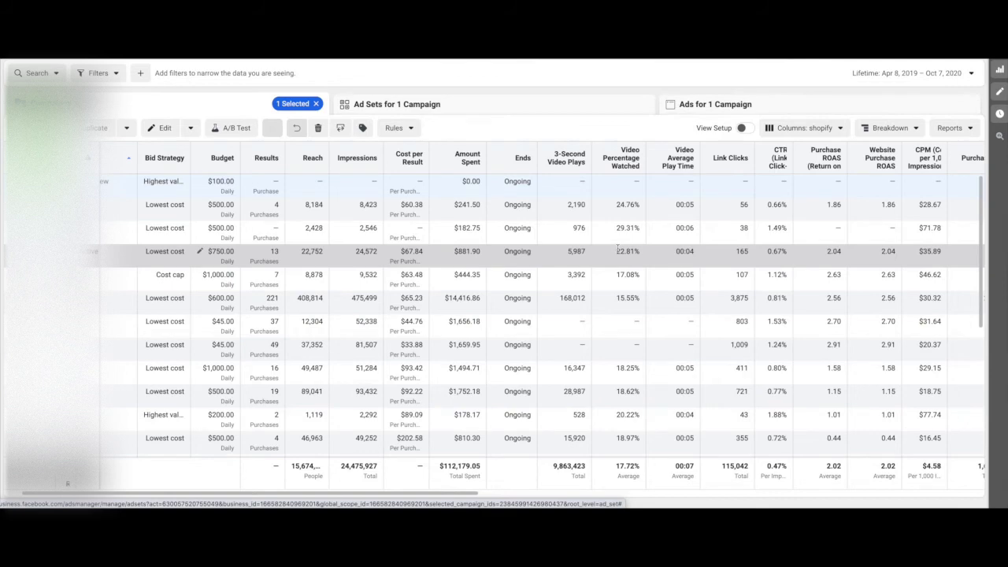
pyautogui.hscroll(2, 618, 249)
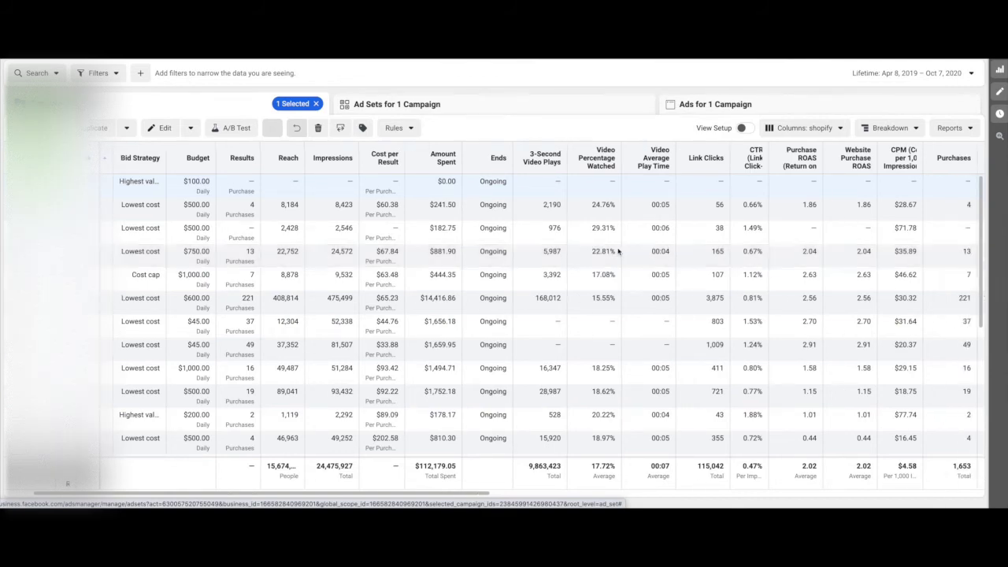
pyautogui.hscroll(2, 618, 250)
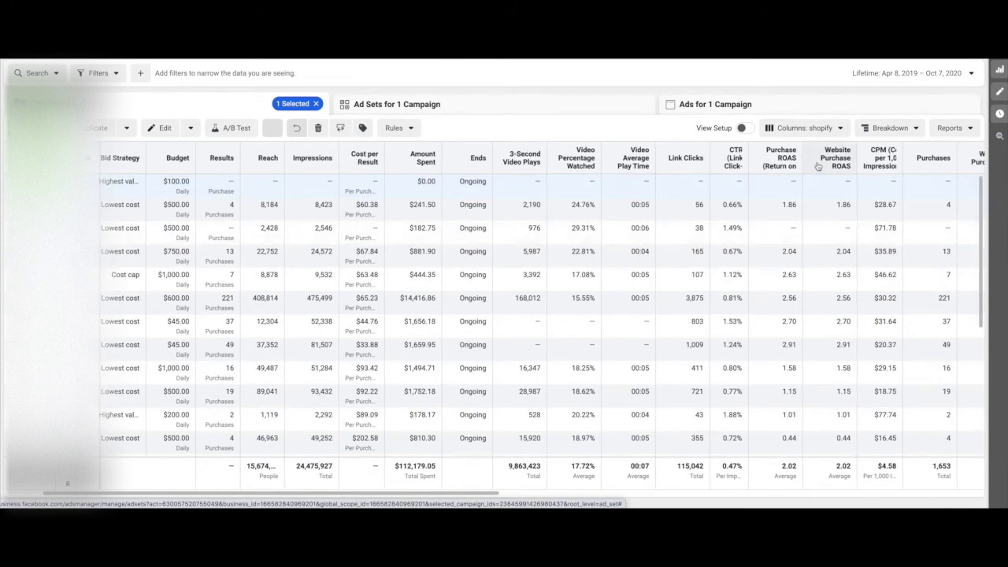
# - Break down the campaign results by country and look through the per-country rows
pyautogui.click(895, 129)
pyautogui.moveTo(777, 150)
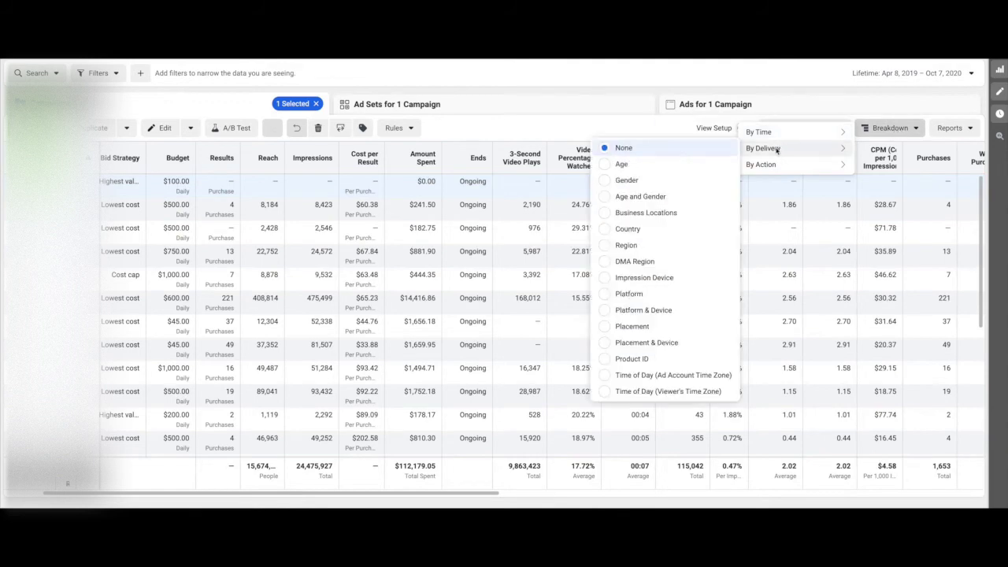
pyautogui.click(682, 229)
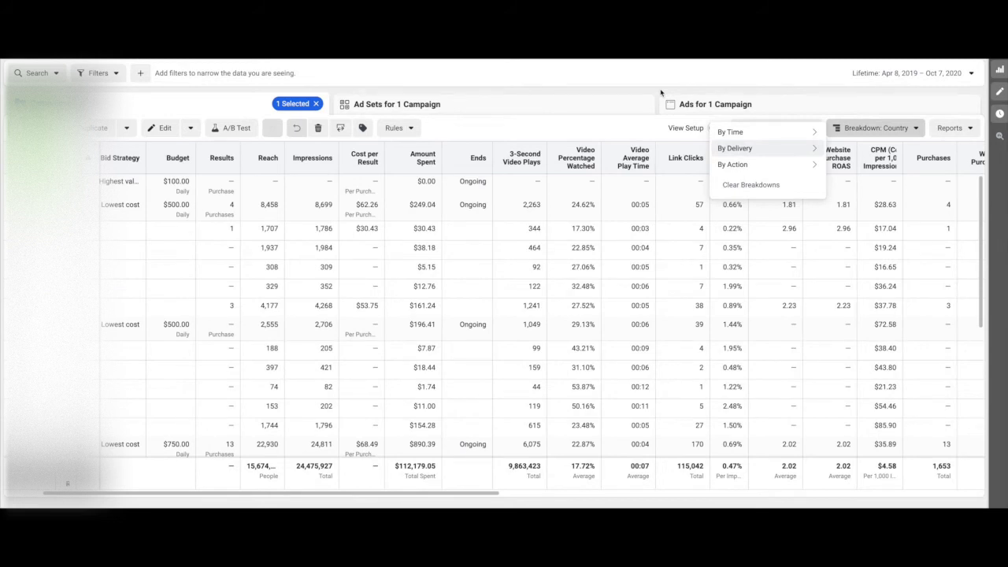
pyautogui.click(661, 92)
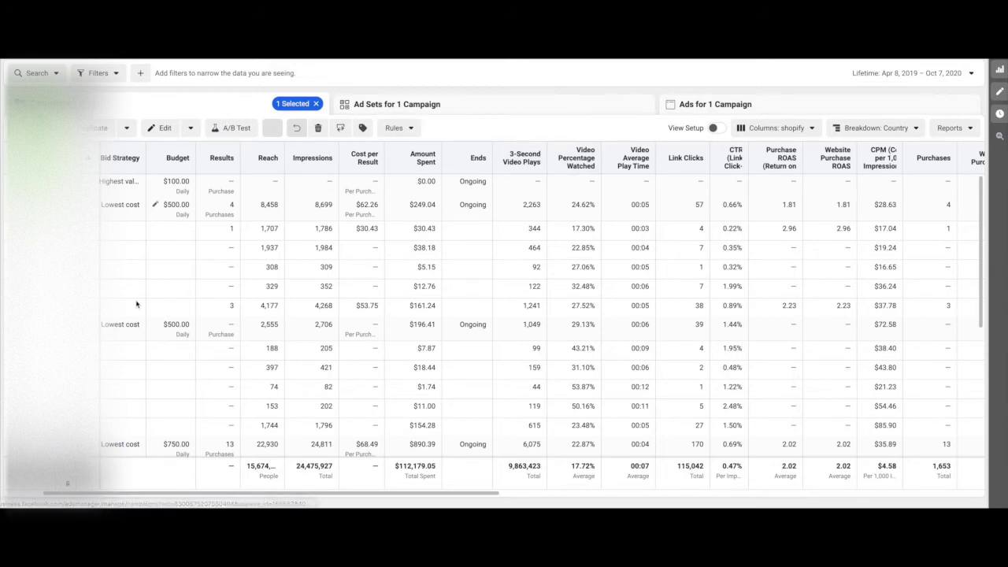
pyautogui.scroll(-3, 162, 332)
pyautogui.scroll(3, 168, 329)
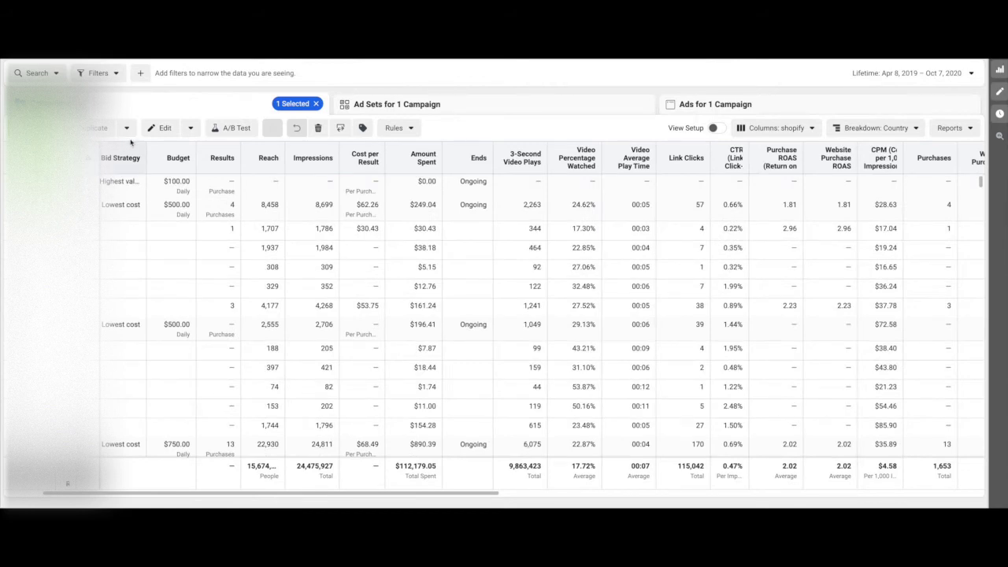
# - Open the testing campaign's ad sets and examine their purchase and add-to-cart columns
pyautogui.click(161, 128)
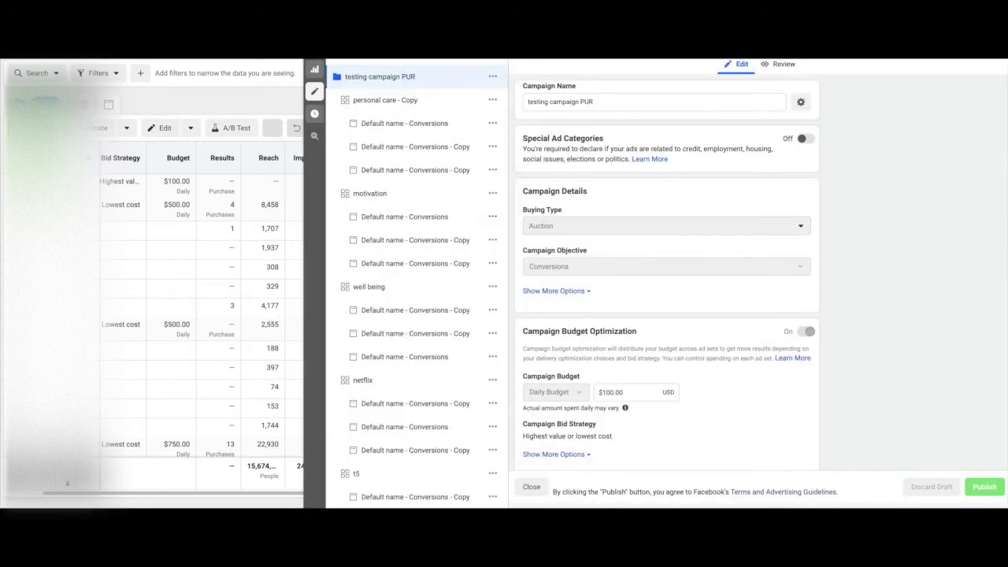
pyautogui.click(315, 69)
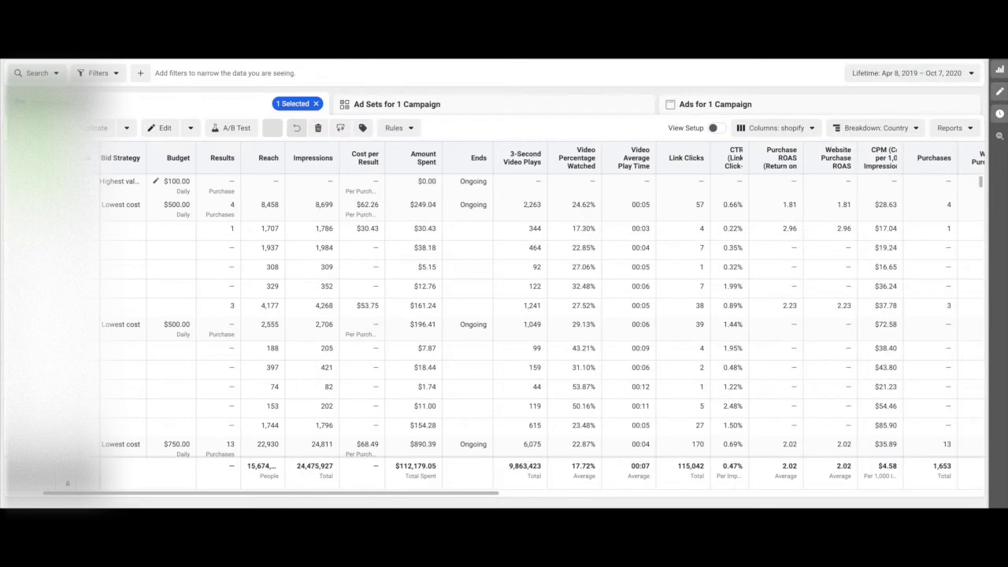
pyautogui.moveTo(74, 153); pyautogui.dragTo(87, 153)
pyautogui.click(66, 183)
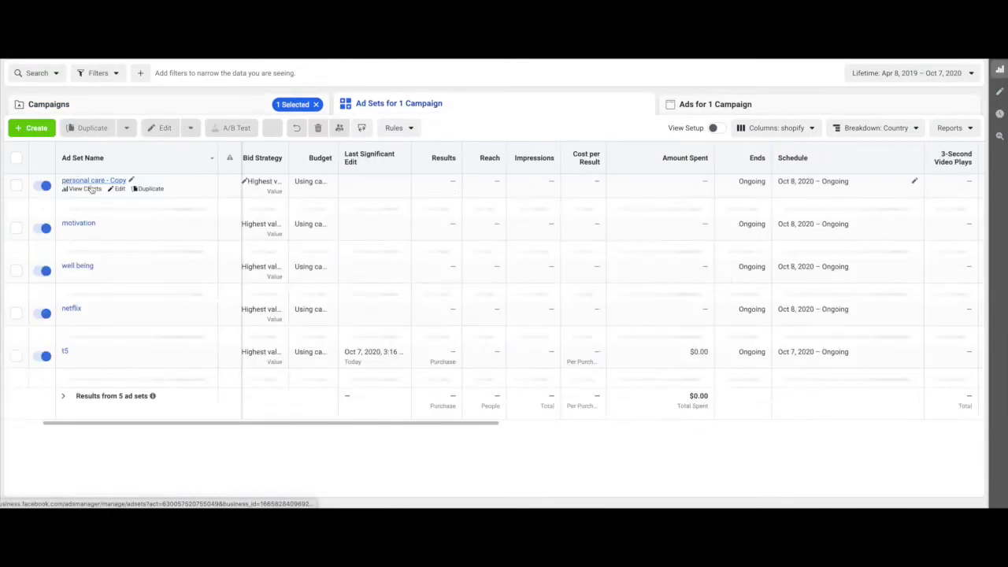
pyautogui.hscroll(5, 396, 207)
pyautogui.hscroll(3, 394, 206)
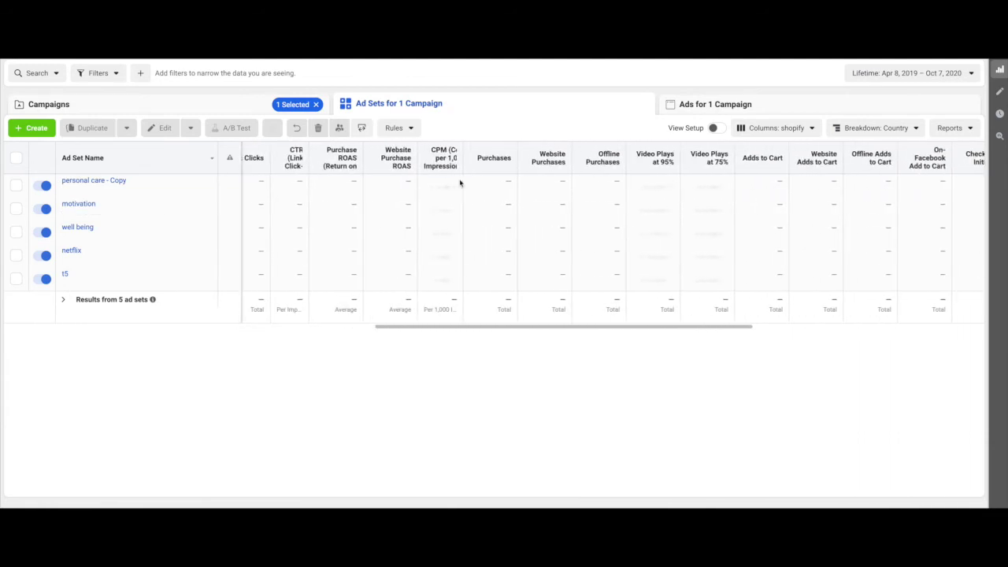
# - Show all ads of the testing campaign and clear the country breakdown from the table
pyautogui.click(731, 103)
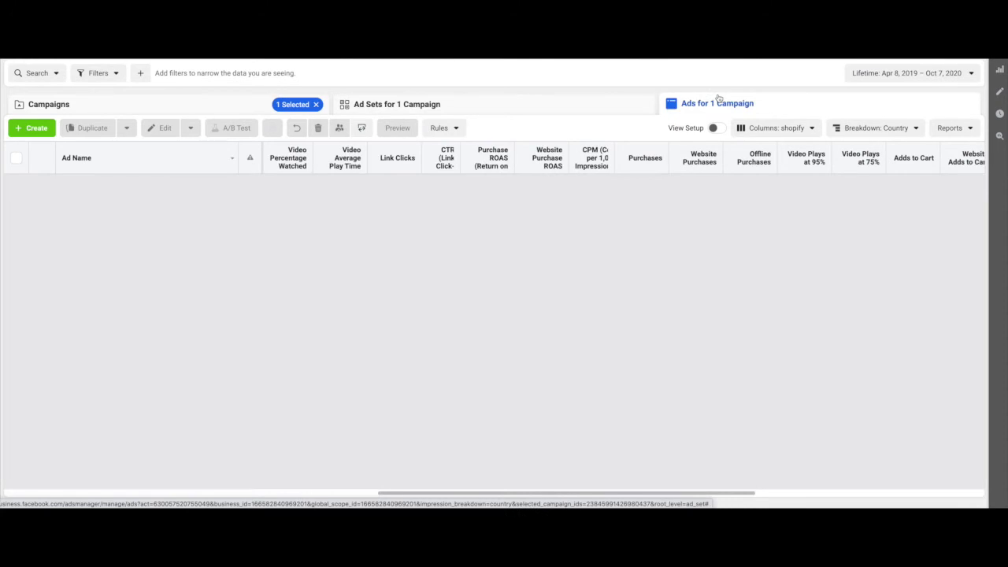
pyautogui.hscroll(-10, 466, 297)
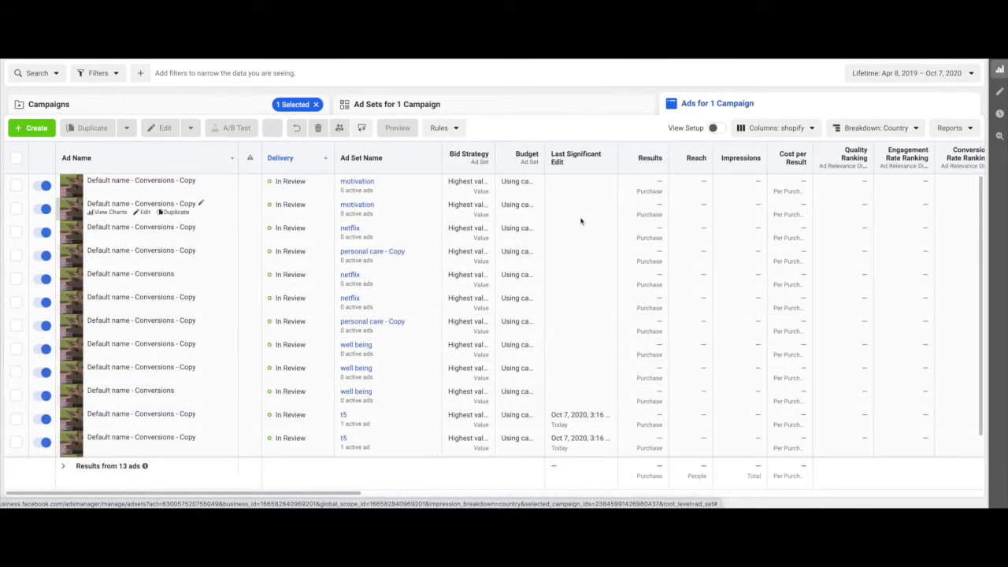
pyautogui.hscroll(6, 580, 220)
pyautogui.hscroll(3, 583, 221)
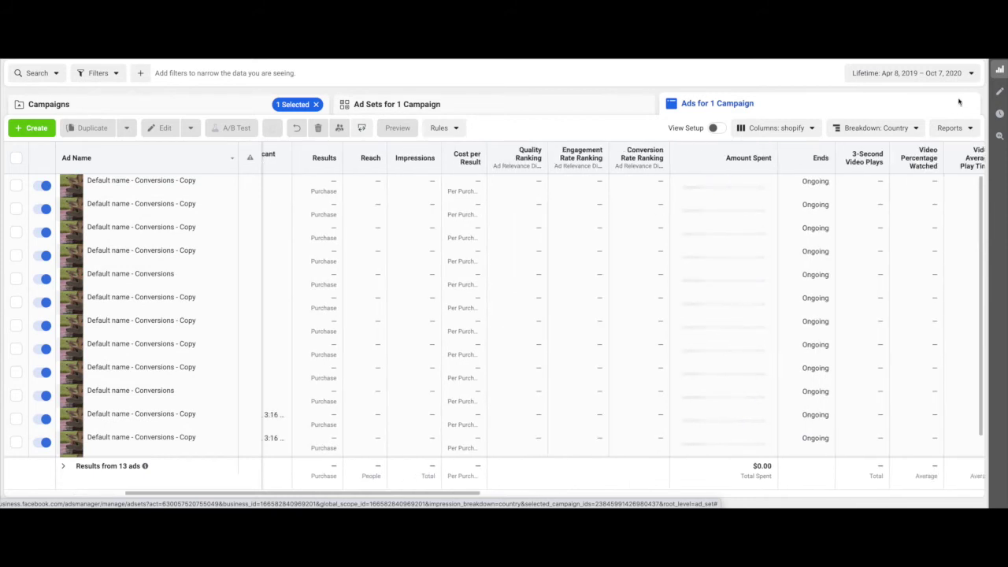
pyautogui.click(875, 128)
pyautogui.click(737, 203)
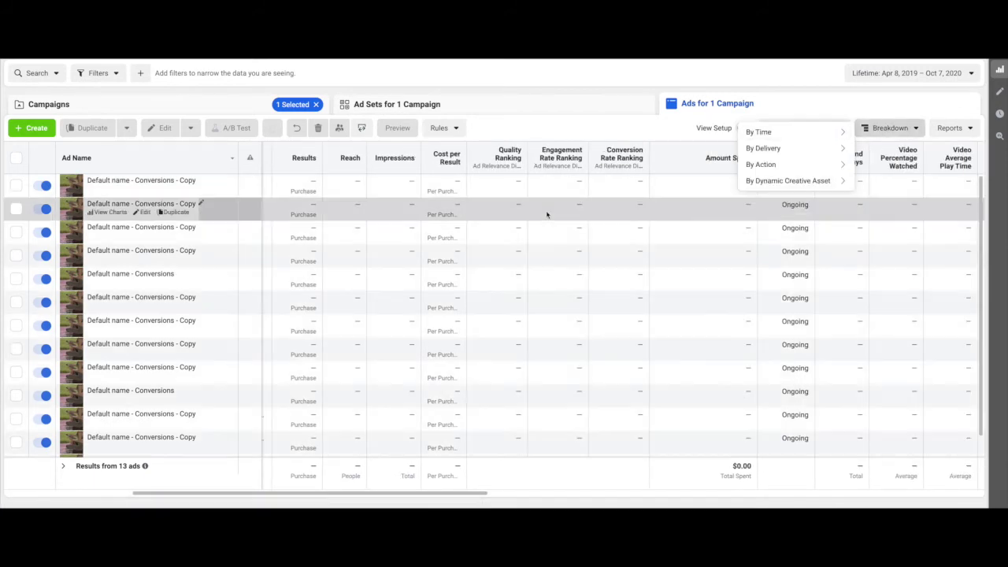
pyautogui.hscroll(5, 546, 213)
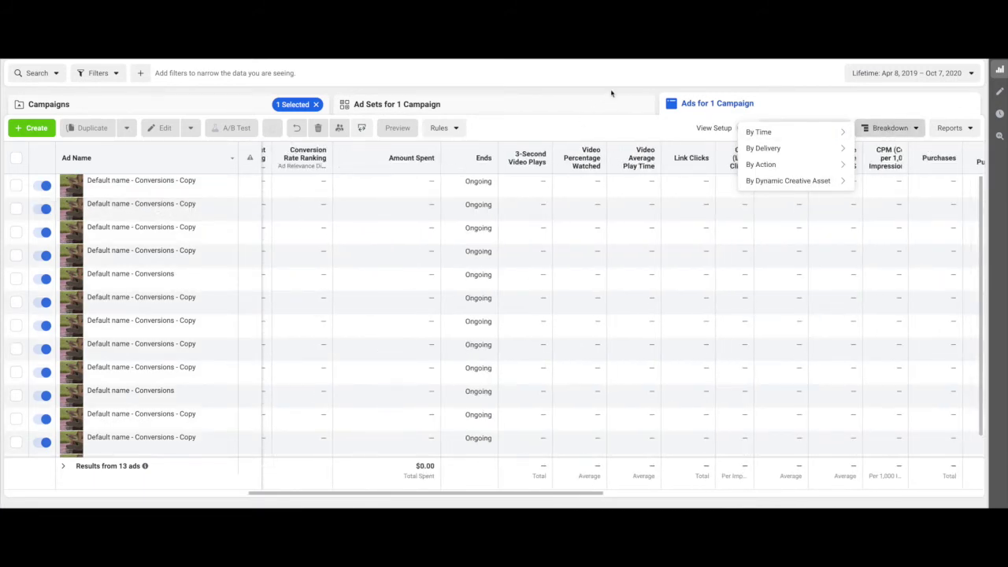
pyautogui.click(641, 212)
# - Sort the campaign's ads by CTR (Link Click-Through Rate) and examine the ranking, spend and click metrics
pyautogui.hscroll(4, 653, 219)
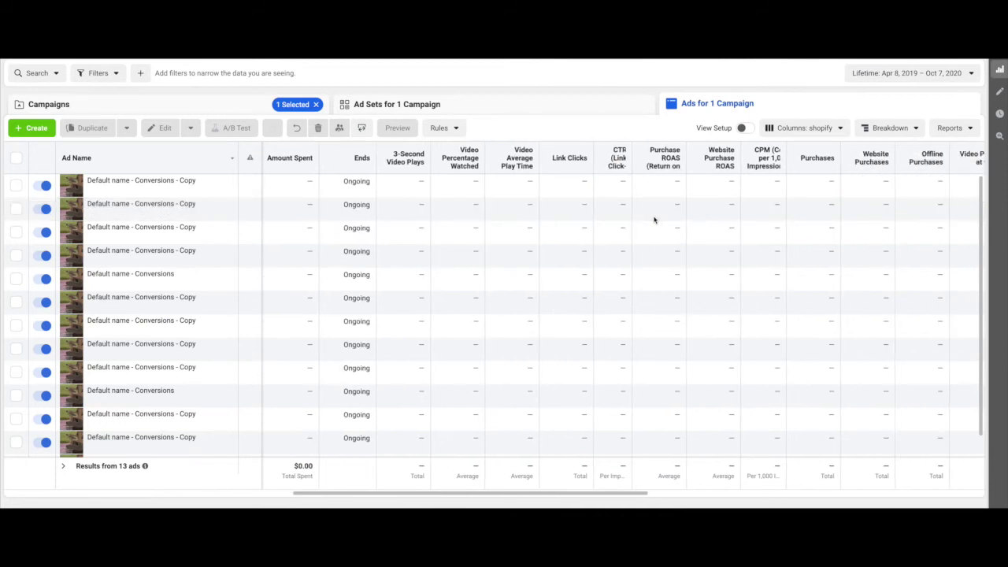
pyautogui.moveTo(606, 158)
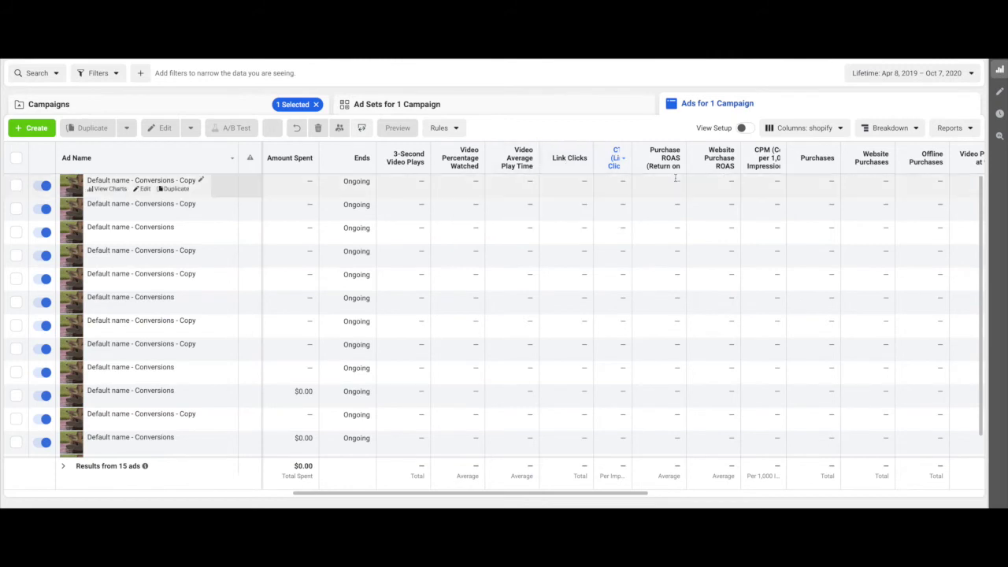
pyautogui.moveTo(654, 172)
pyautogui.hscroll(-5, 655, 171)
pyautogui.hscroll(-2, 654, 172)
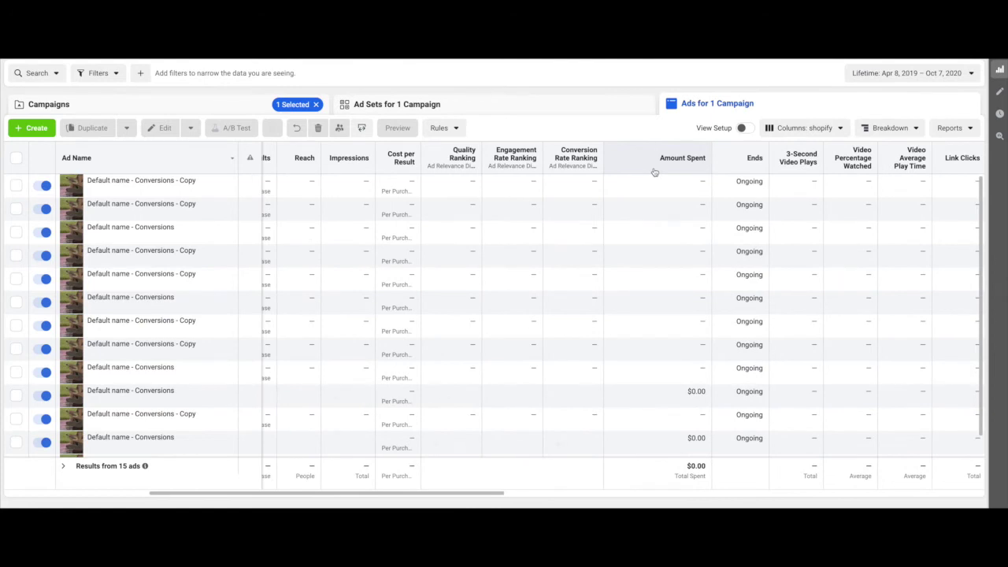
pyautogui.hscroll(8, 654, 172)
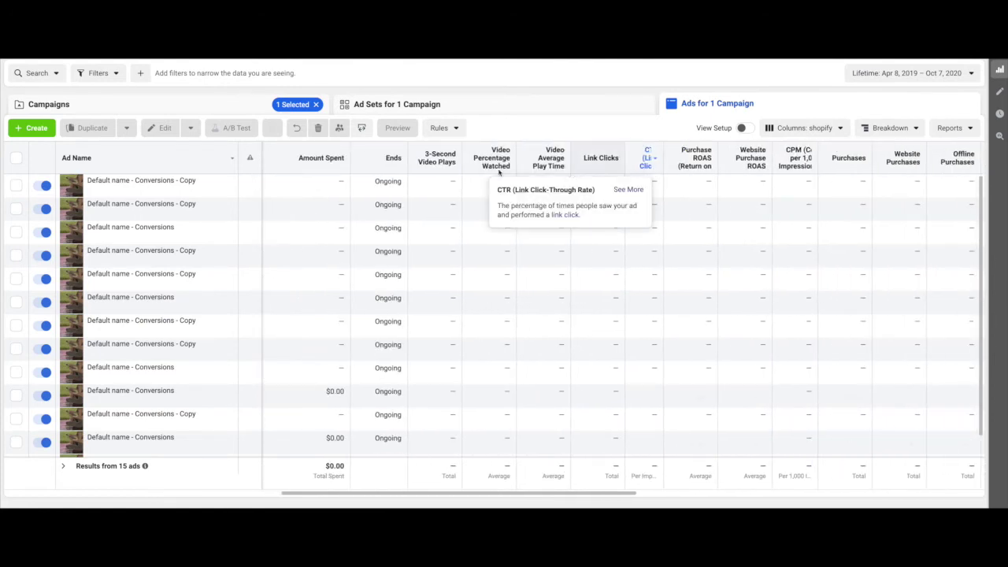
# - Return to the ad sets and open the ads of the "personal care - Copy" ad set
pyautogui.click(359, 109)
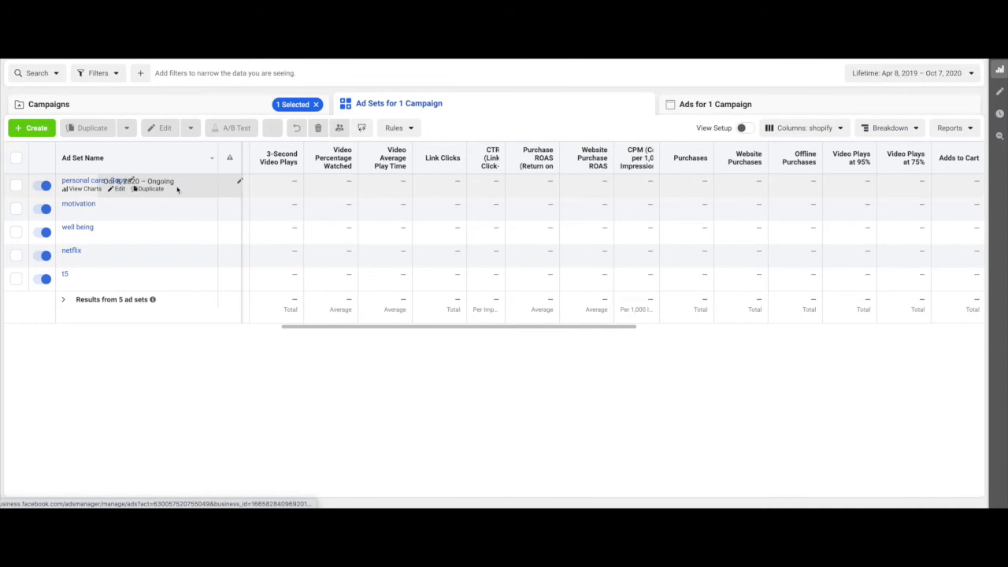
pyautogui.click(85, 181)
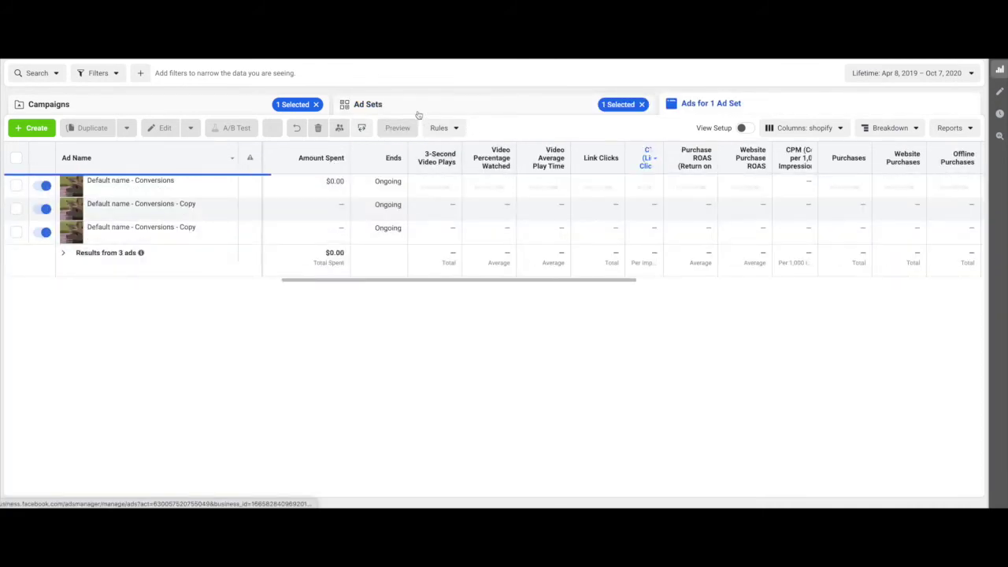
# - Examine the delivery, spend, video, click and purchase columns for the ads of the "personal care - Copy" ad set
pyautogui.hscroll(10, 632, 197)
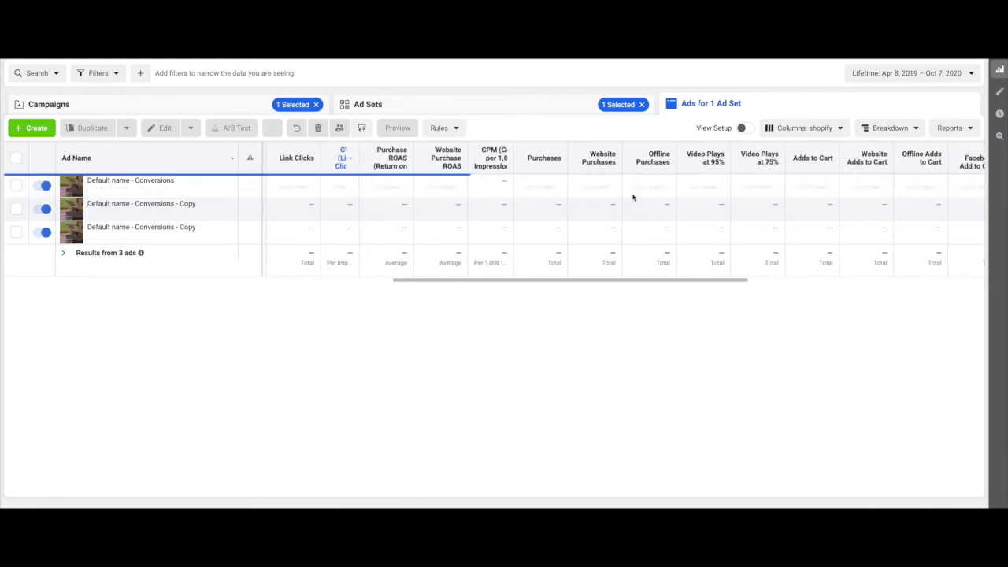
pyautogui.hscroll(5, 632, 197)
pyautogui.hscroll(4, 632, 197)
pyautogui.hscroll(3, 632, 197)
pyautogui.hscroll(1, 632, 197)
pyautogui.hscroll(-7, 632, 197)
pyautogui.hscroll(-10, 632, 197)
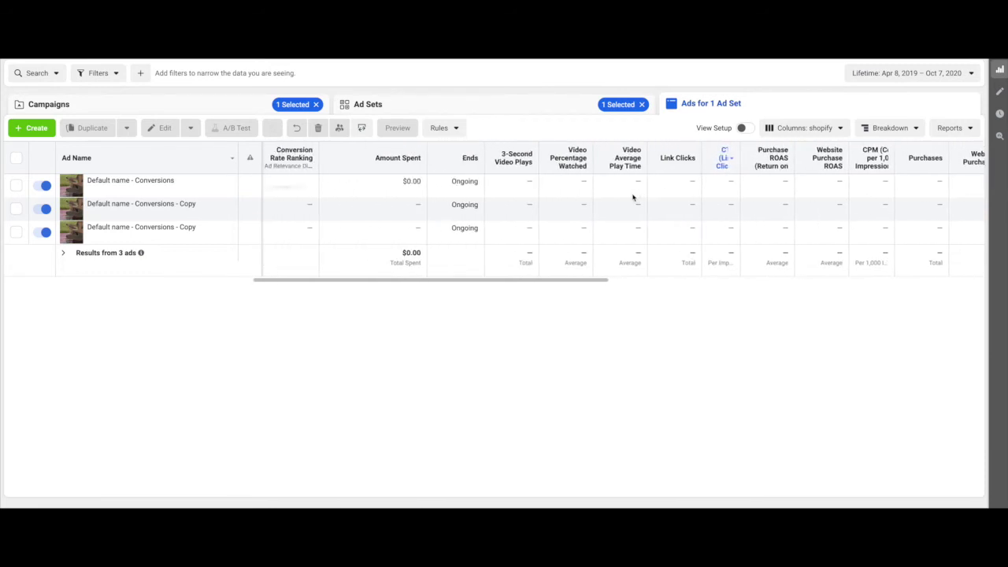
pyautogui.hscroll(-2, 633, 197)
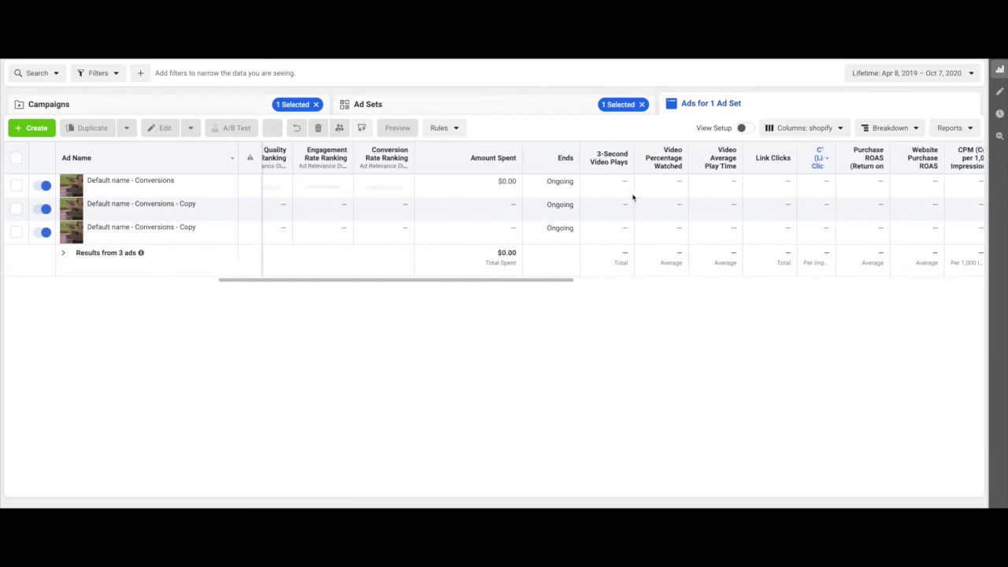
pyautogui.hscroll(-8, 495, 196)
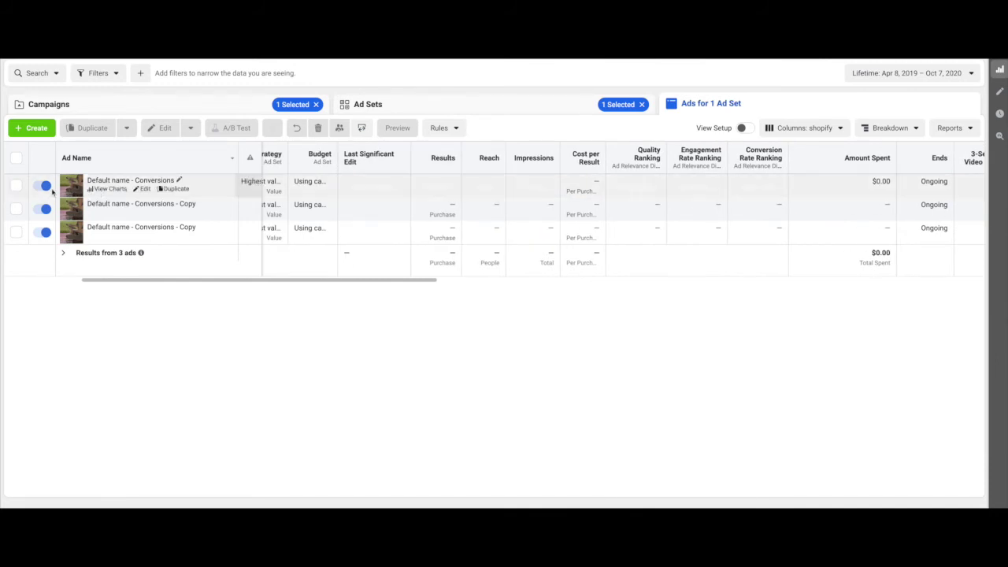
pyautogui.hscroll(3, 646, 205)
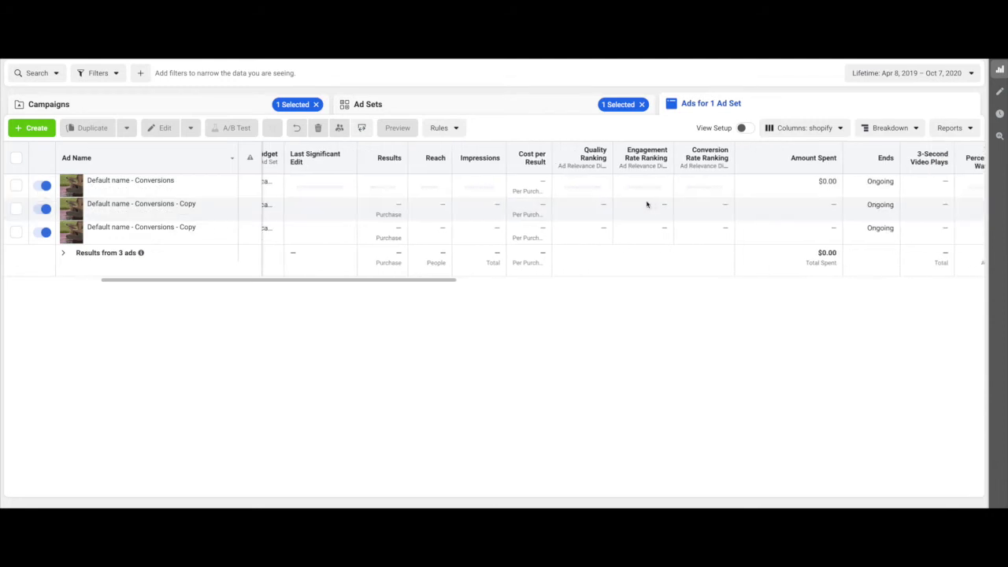
# - Return to the ad sets and deselect the "personal care - Copy" ad set
pyautogui.click(368, 107)
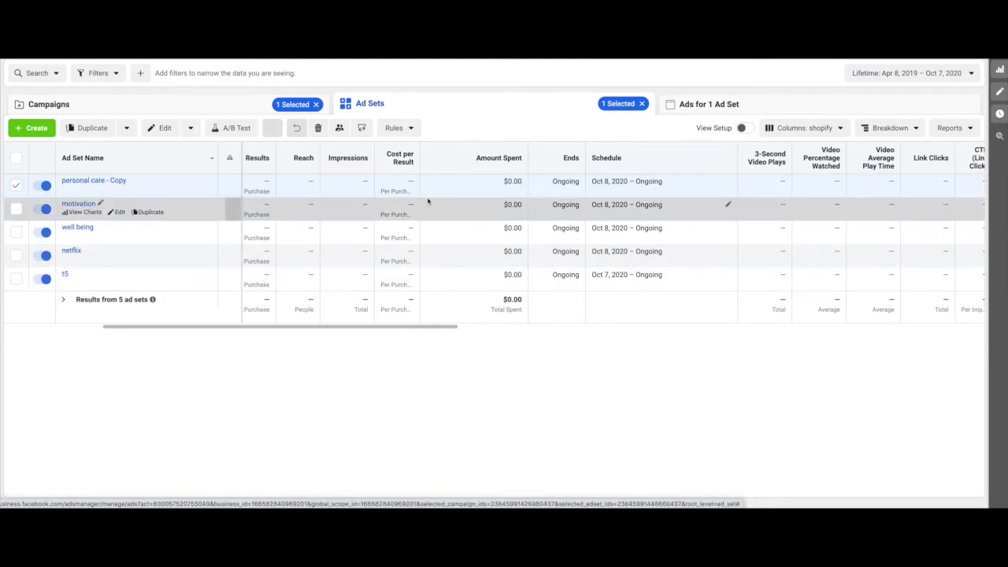
pyautogui.hscroll(-2, 428, 201)
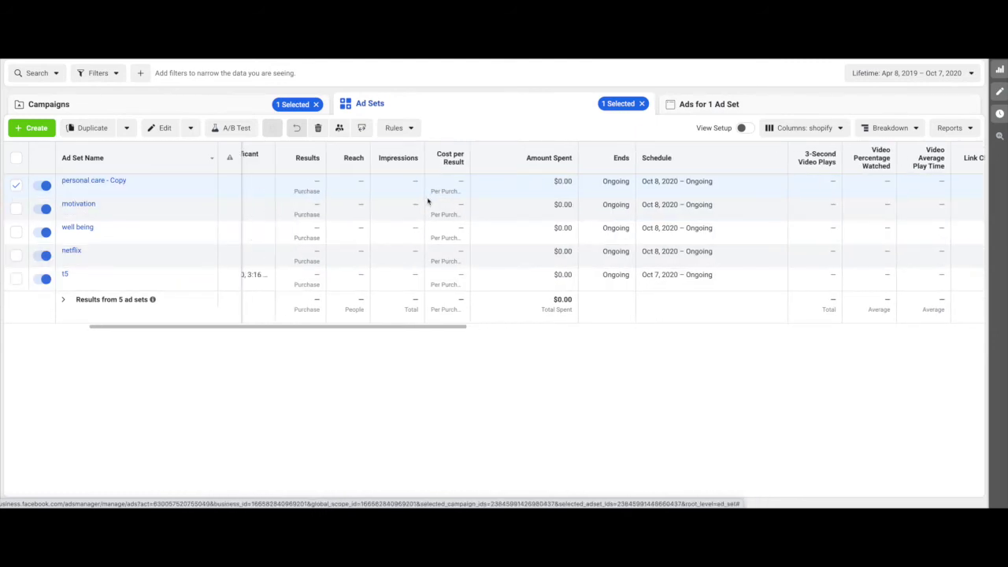
pyautogui.hscroll(-6, 428, 201)
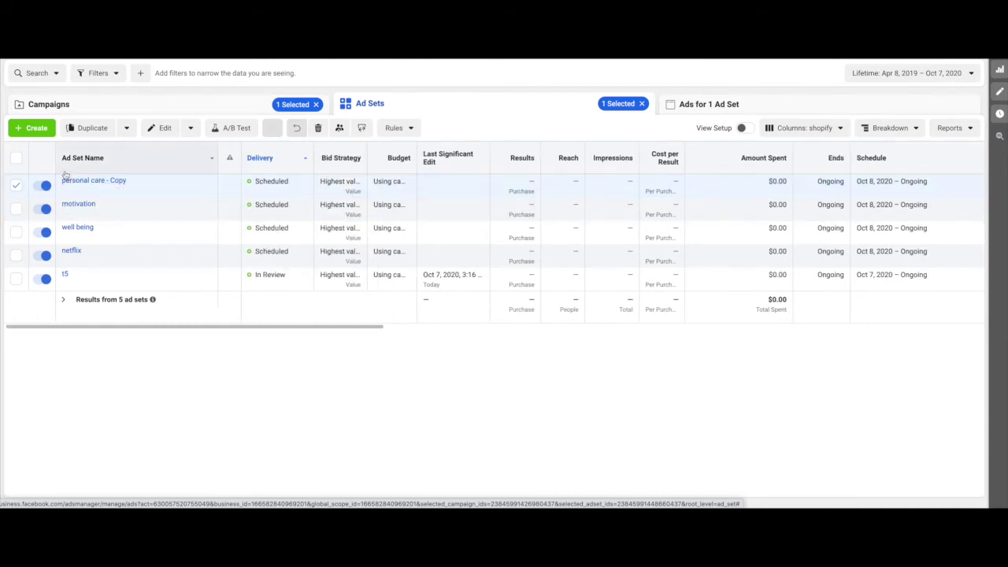
pyautogui.click(14, 186)
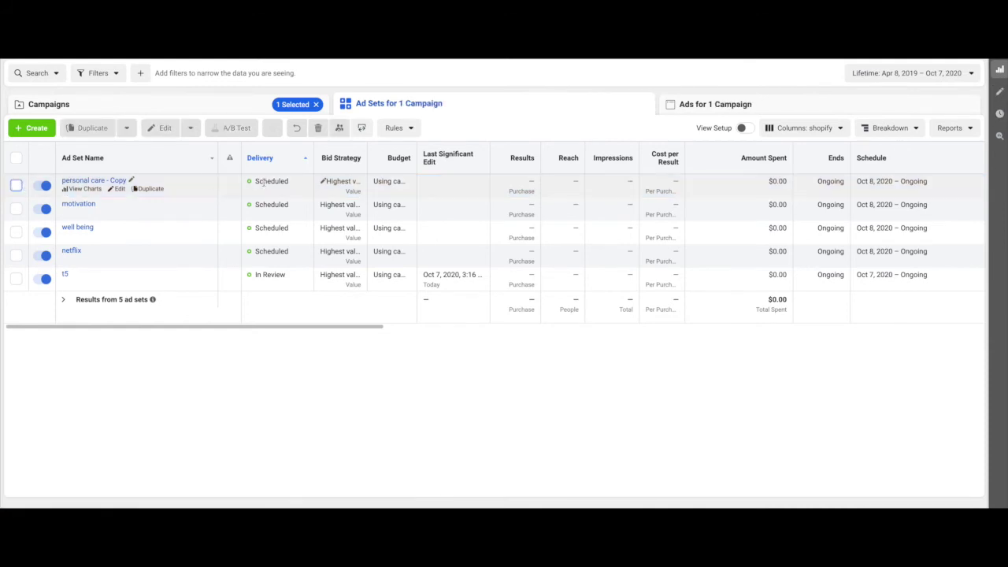
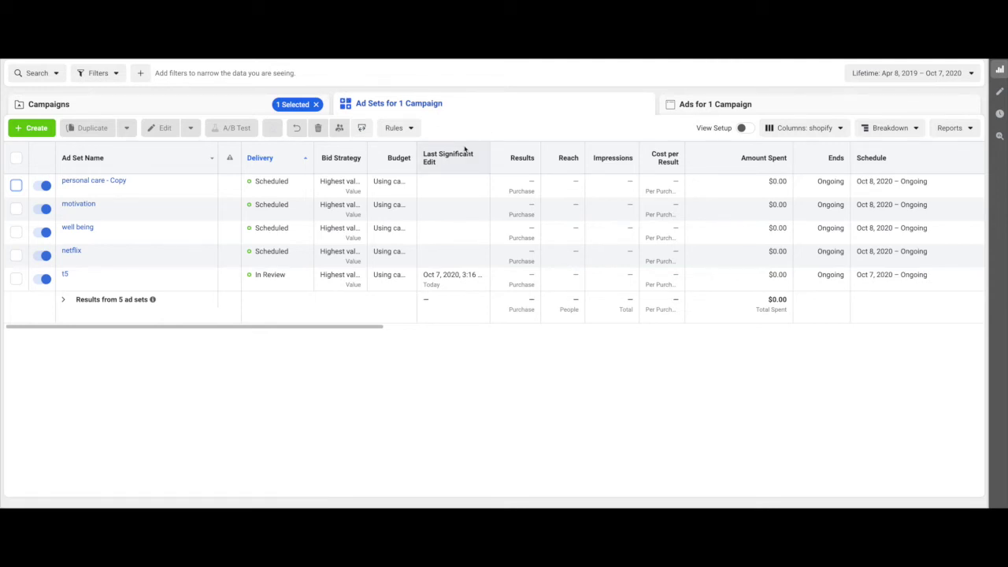
pyautogui.hscroll(3, 413, 228)
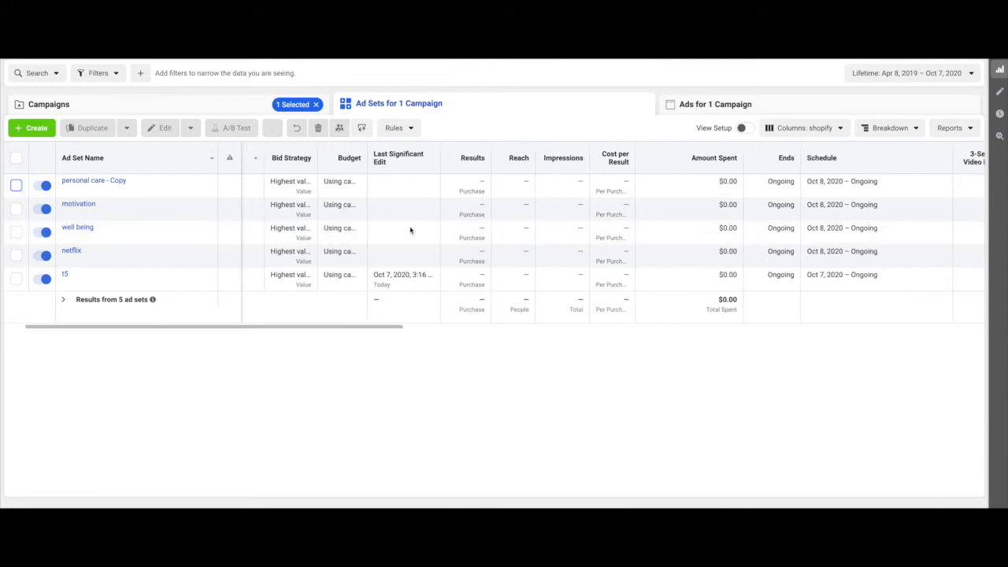
# - Check the campaign list's performance columns and examine the testing campaign's ad sets up to the Purchase ROAS column
pyautogui.click(187, 104)
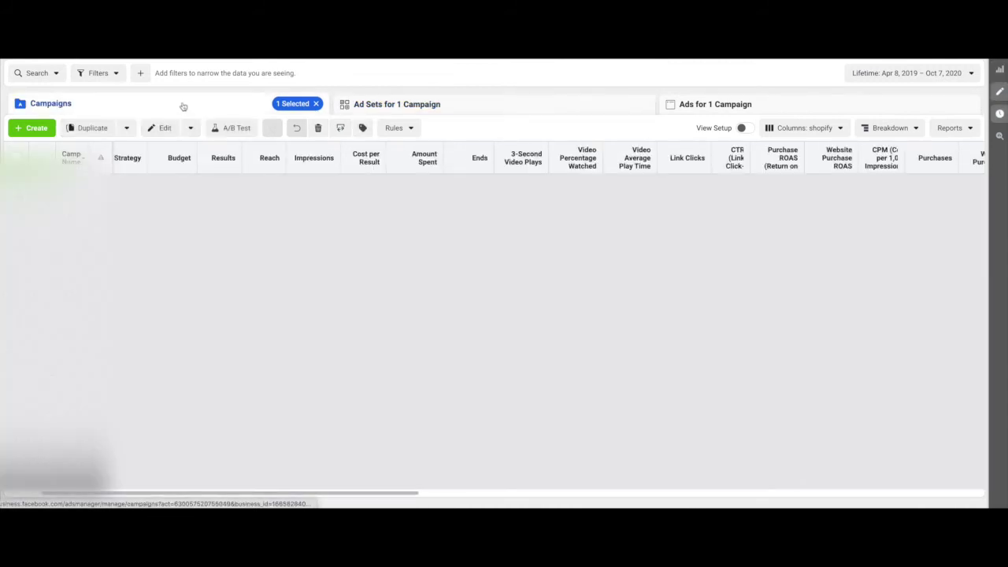
pyautogui.hscroll(2, 528, 229)
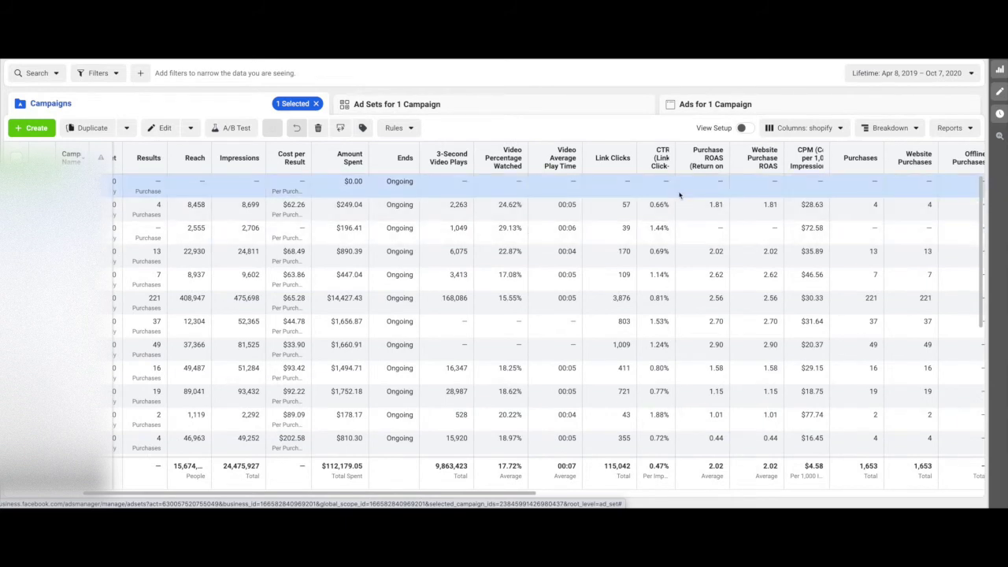
pyautogui.click(372, 105)
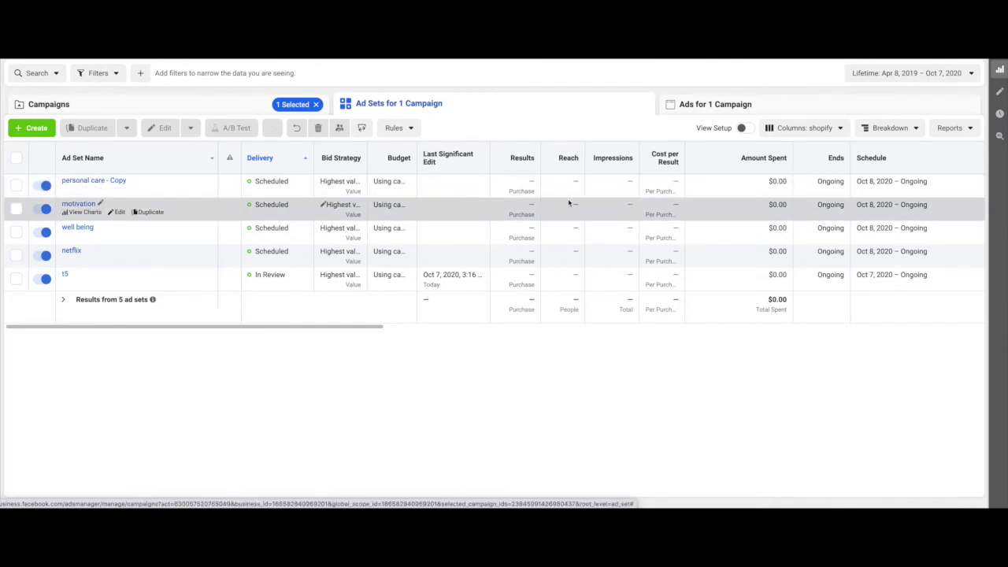
pyautogui.hscroll(2, 568, 203)
pyautogui.hscroll(-2, 569, 203)
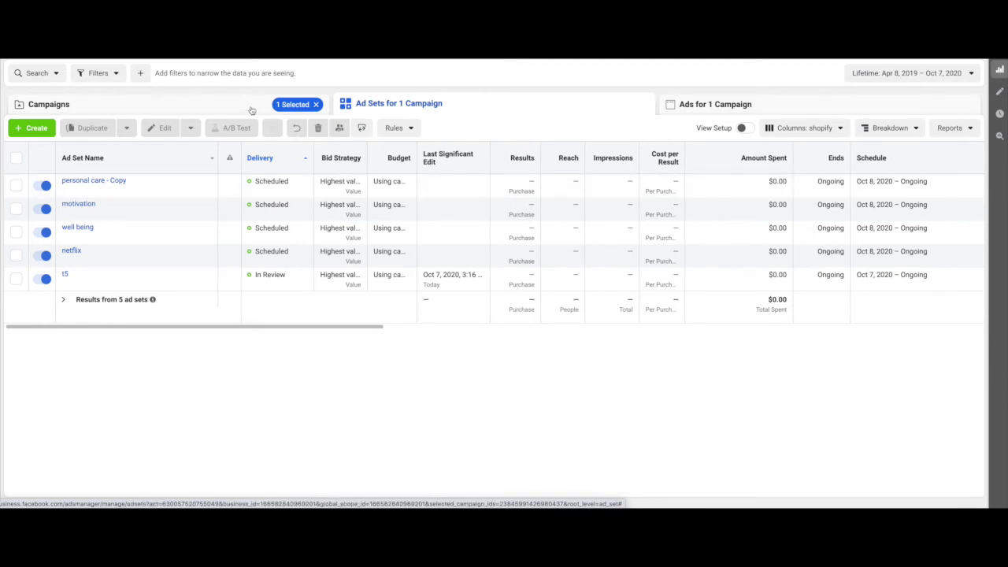
pyautogui.hscroll(5, 669, 230)
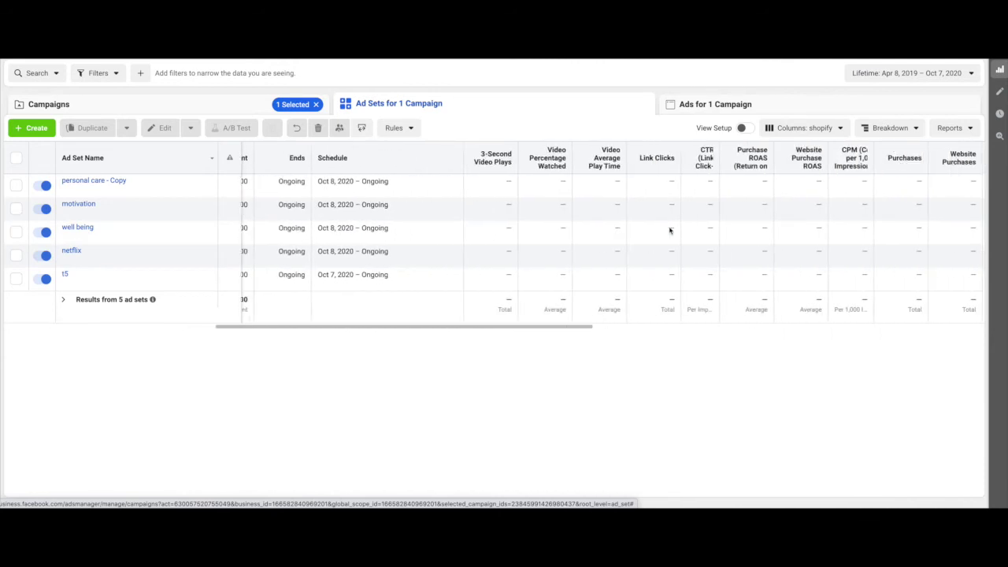
pyautogui.hscroll(2, 669, 230)
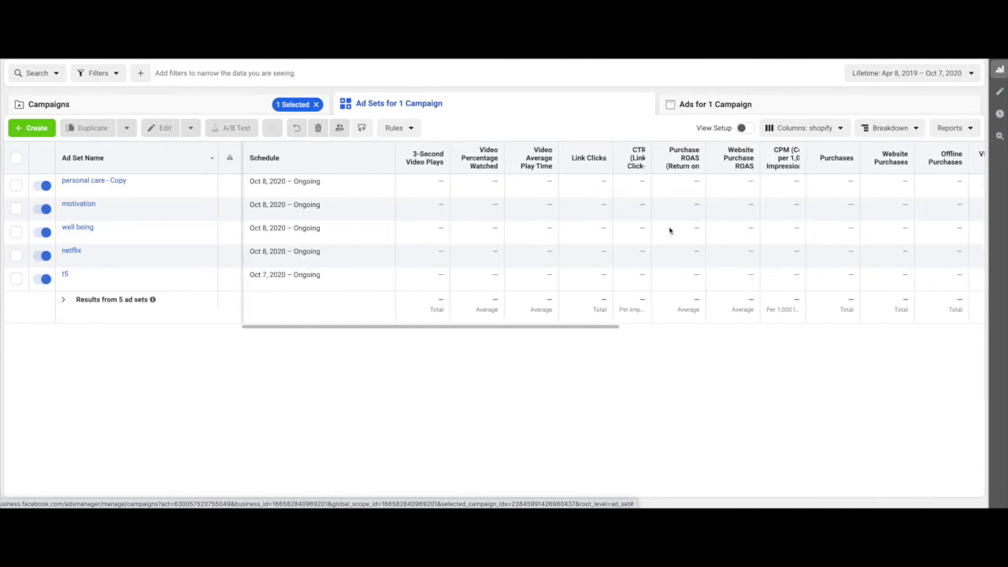
pyautogui.moveTo(679, 161)
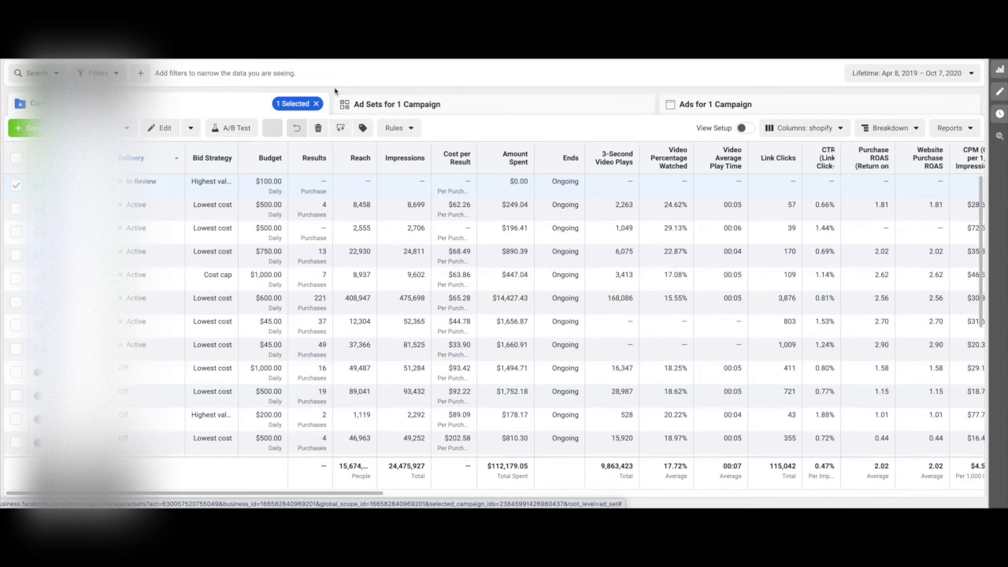
# - Examine the Video Plays at 95% and Video Plays at 75% columns in the campaign list
pyautogui.hscroll(10, 591, 225)
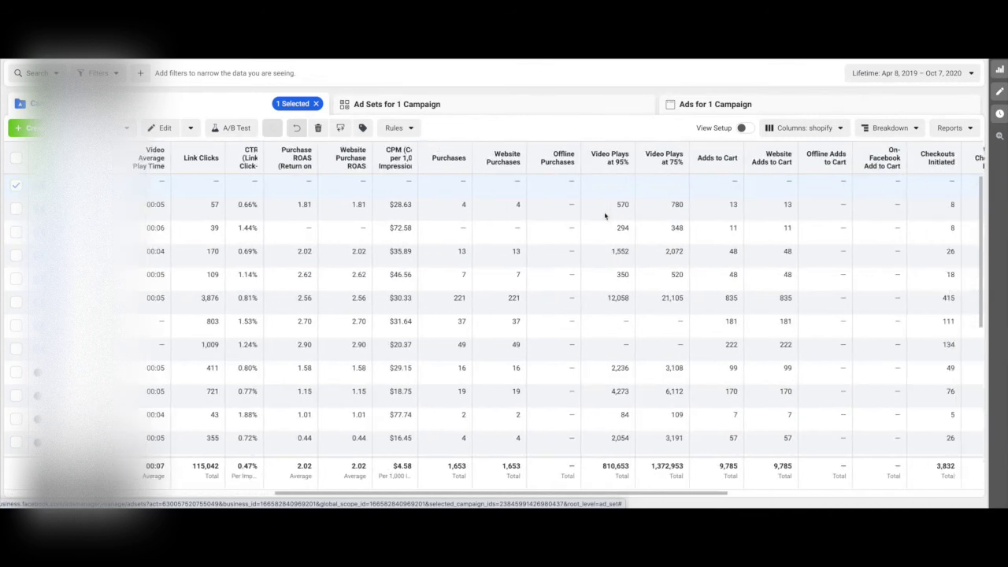
pyautogui.moveTo(608, 167)
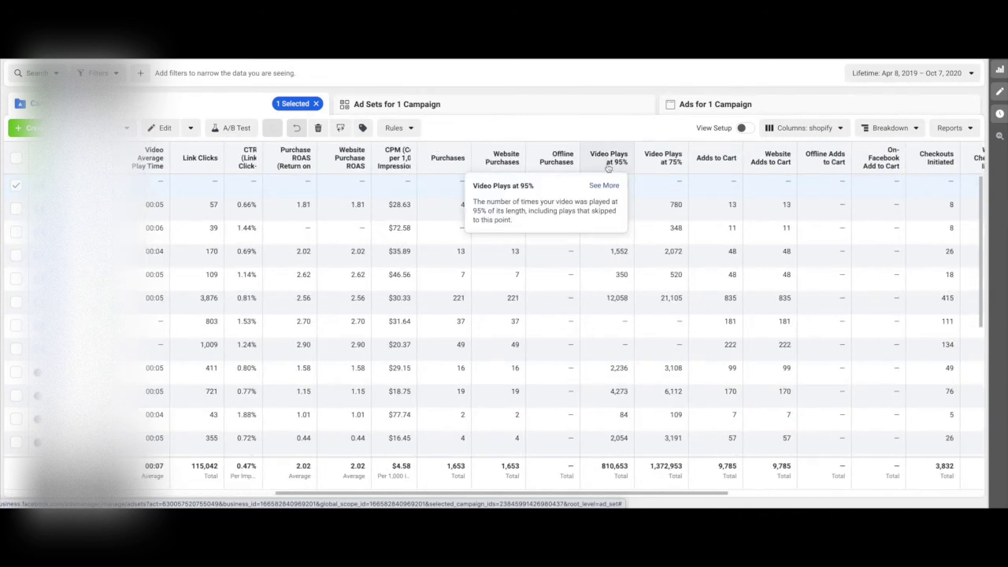
pyautogui.moveTo(665, 161)
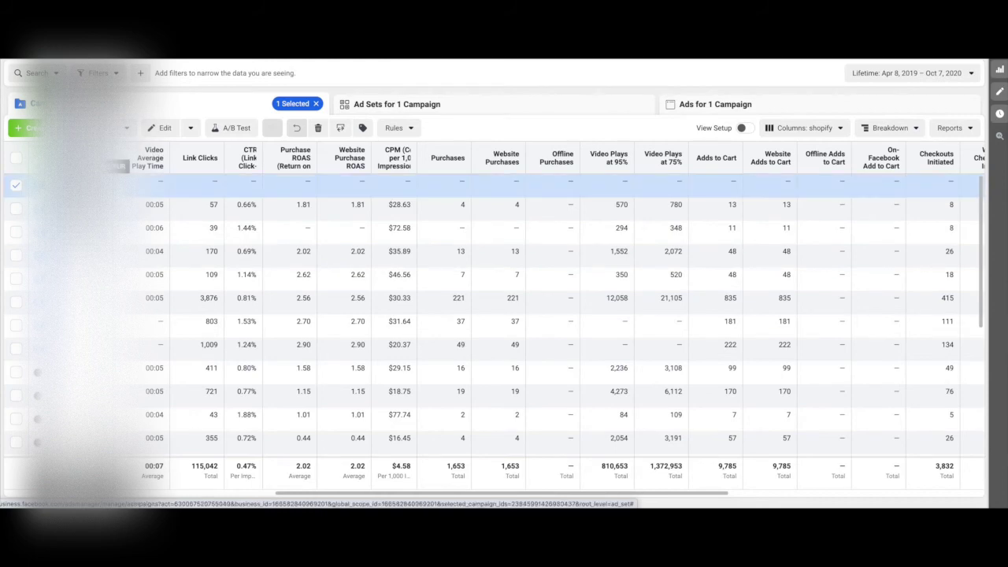
# - Open the testing campaign's ad sets and all its ads to look over their performance columns
pyautogui.click(396, 104)
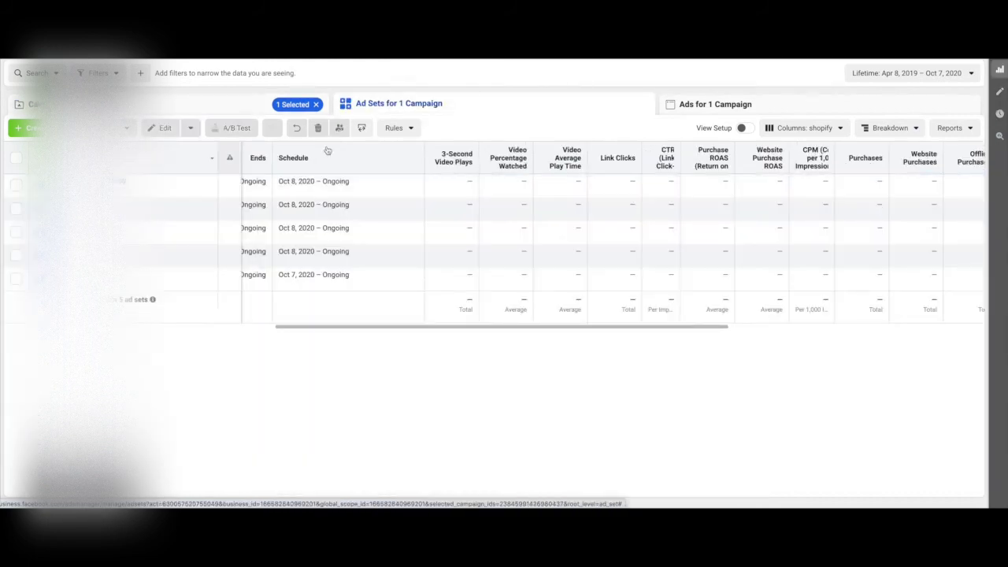
pyautogui.click(690, 112)
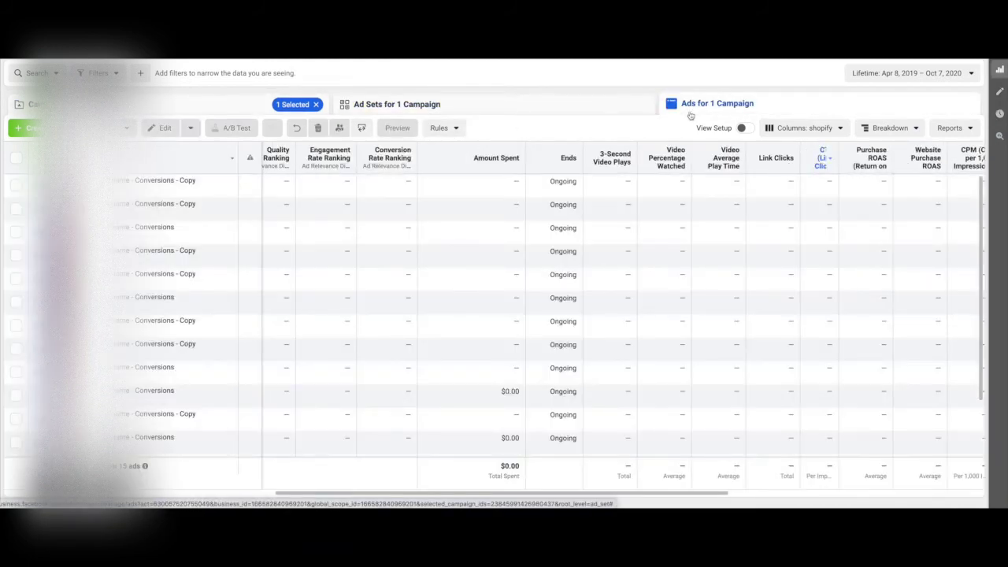
pyautogui.hscroll(5, 778, 183)
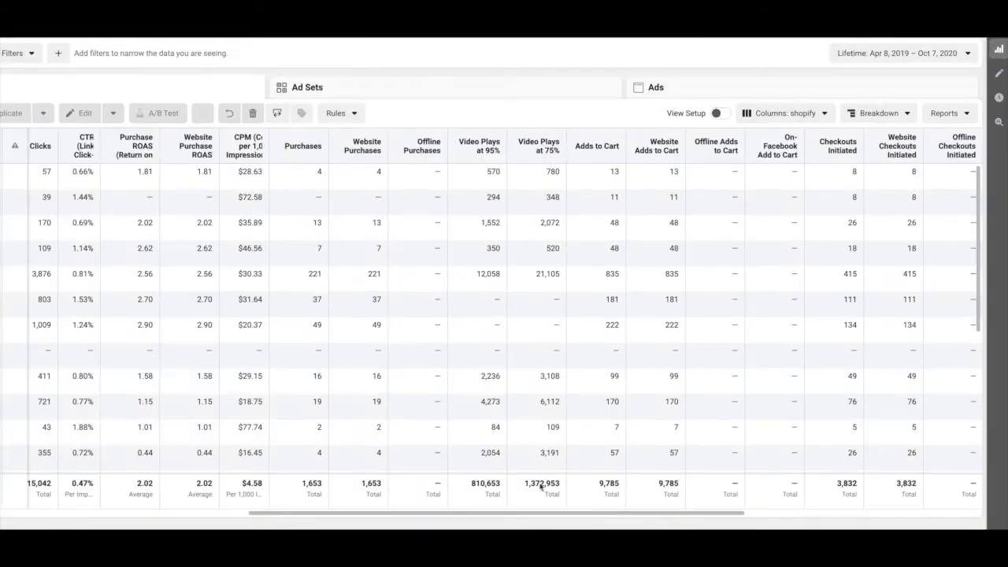
# - Break down the campaign list's results by country
pyautogui.hscroll(2, 533, 368)
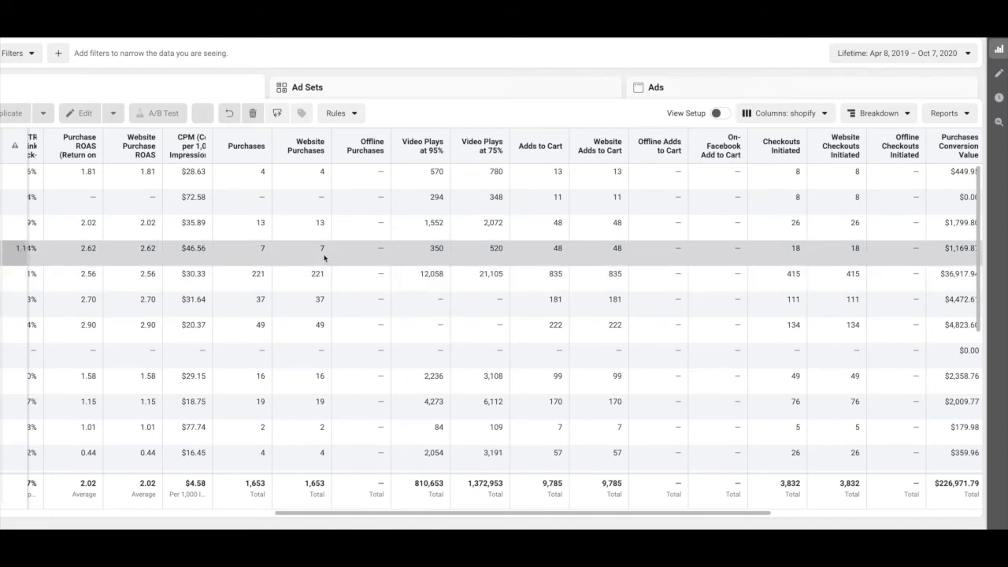
pyautogui.click(858, 112)
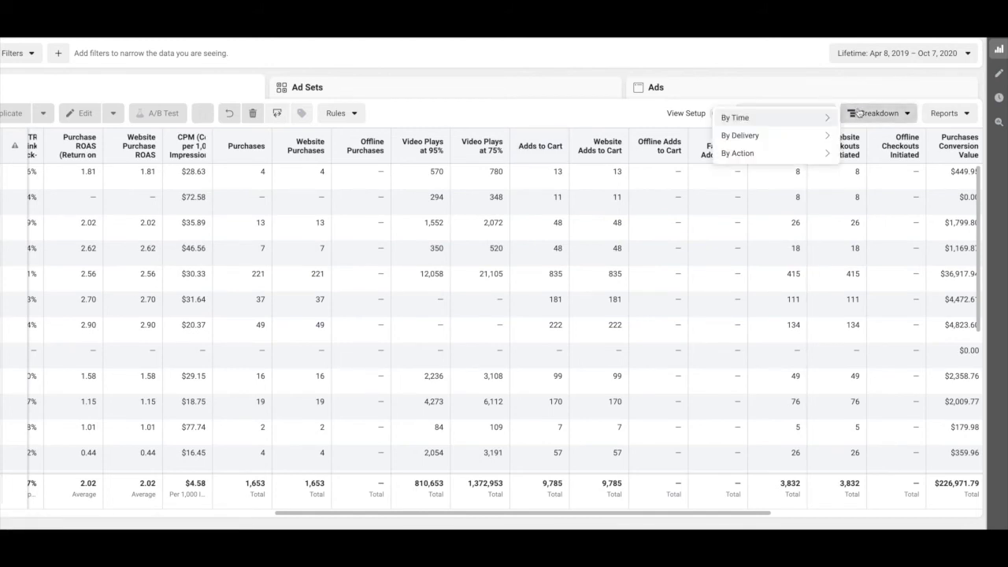
pyautogui.moveTo(769, 136)
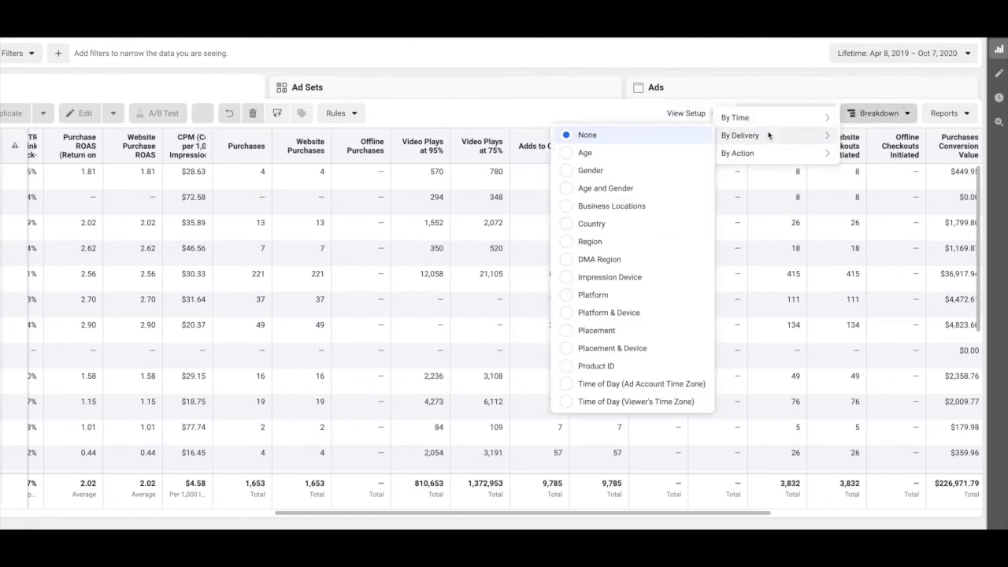
pyautogui.click(651, 227)
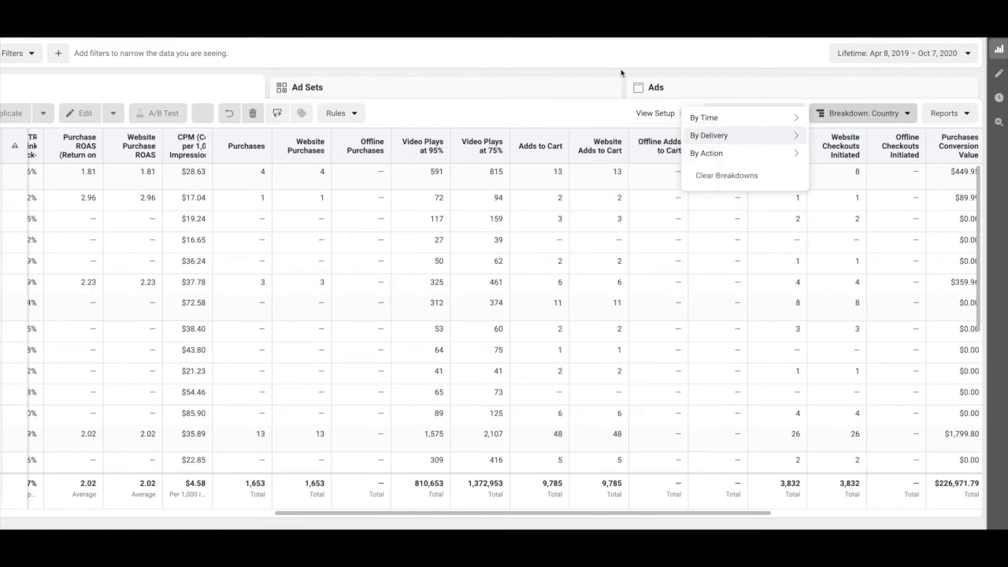
pyautogui.click(621, 73)
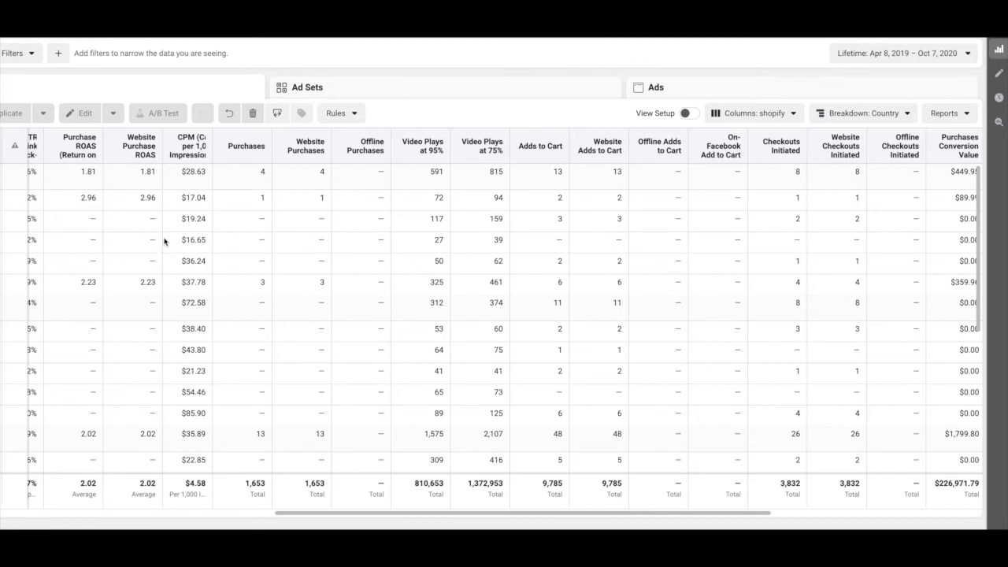
# - Examine the country rows of the campaigns across the reach, amount spent, CTR, purchase ROAS, CPM and purchases columns
pyautogui.hscroll(-10, 170, 240)
pyautogui.hscroll(-8, 173, 240)
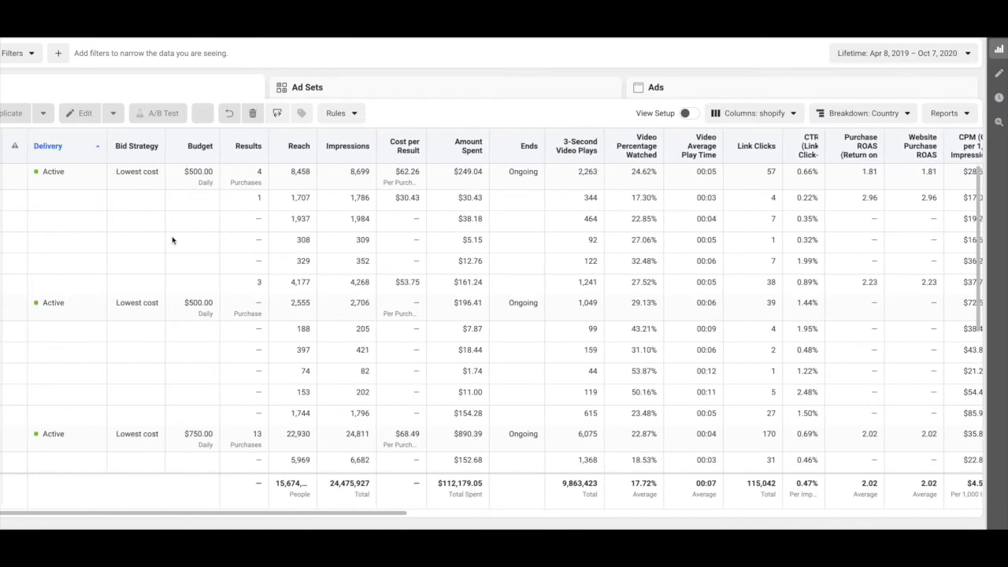
pyautogui.hscroll(2, 173, 240)
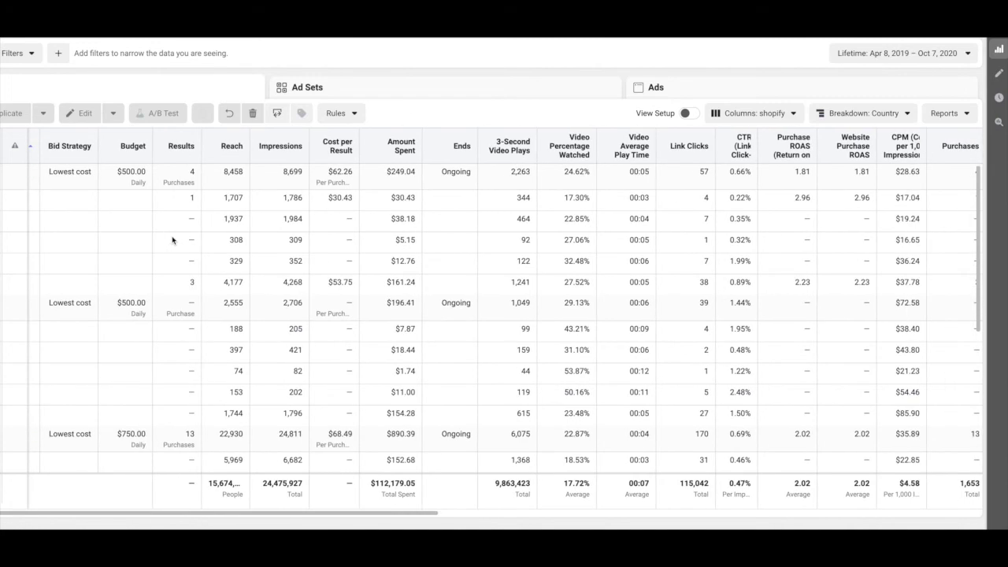
pyautogui.hscroll(-2, 215, 240)
pyautogui.scroll(-1, 215, 239)
pyautogui.scroll(2, 215, 239)
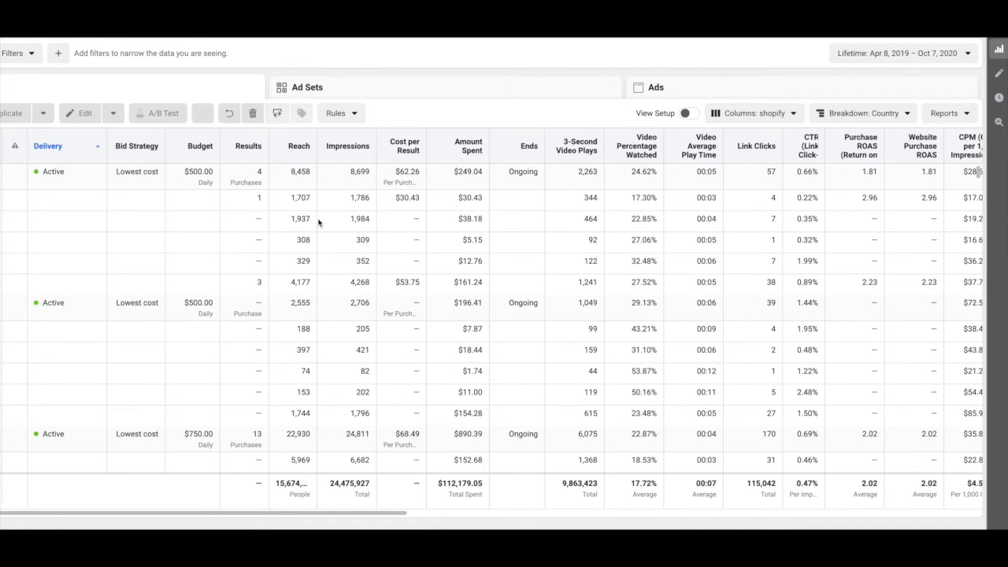
pyautogui.hscroll(1, 319, 221)
pyautogui.hscroll(3, 329, 219)
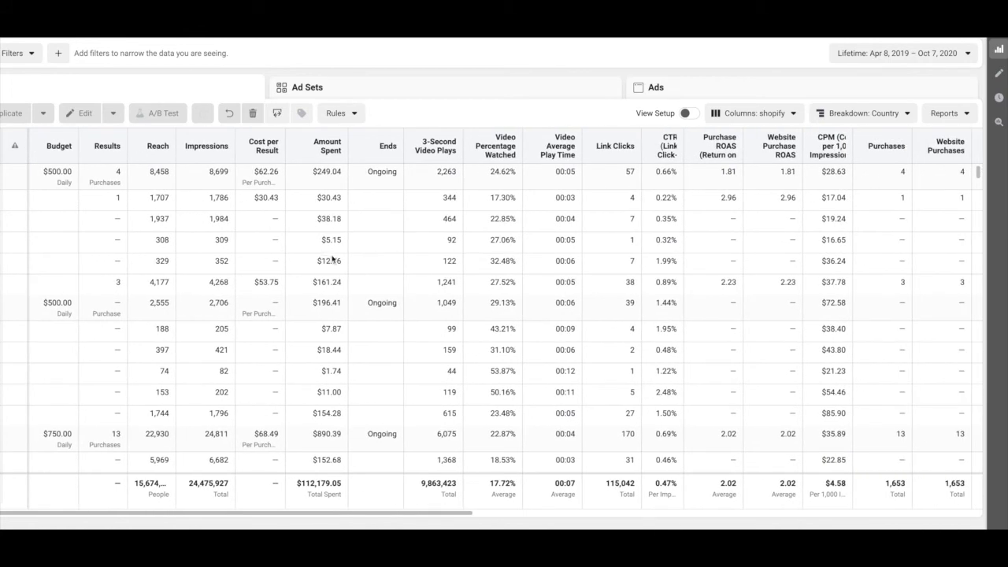
pyautogui.hscroll(5, 333, 260)
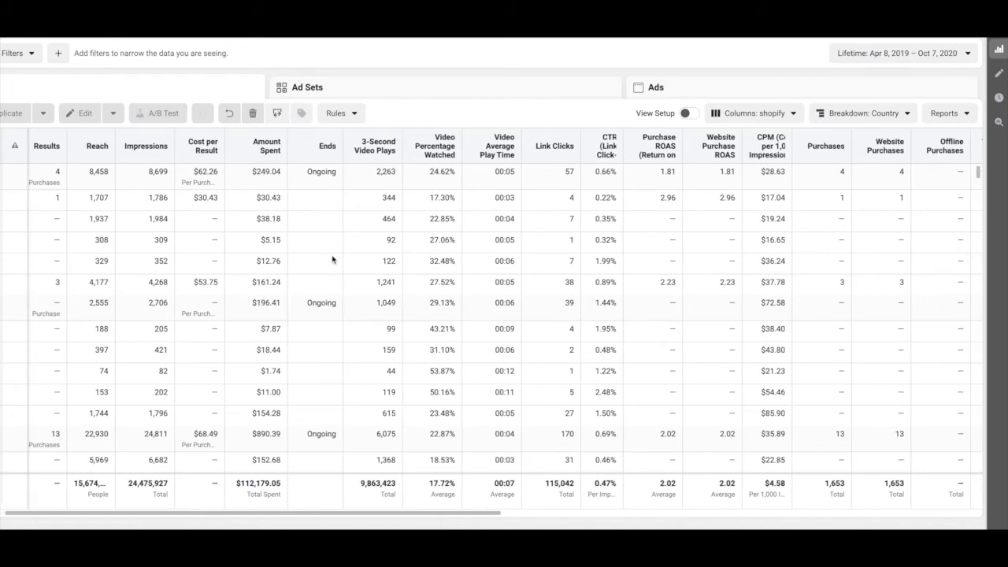
pyautogui.hscroll(3, 450, 270)
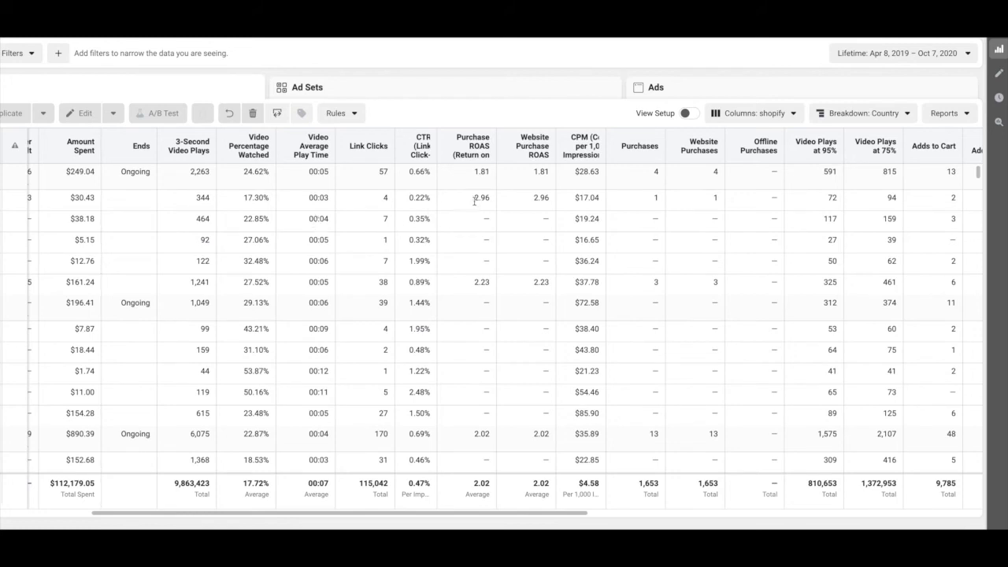
# - Compare the purchase ROAS and purchases of the individual country rows further down the campaign list
pyautogui.hscroll(2, 536, 213)
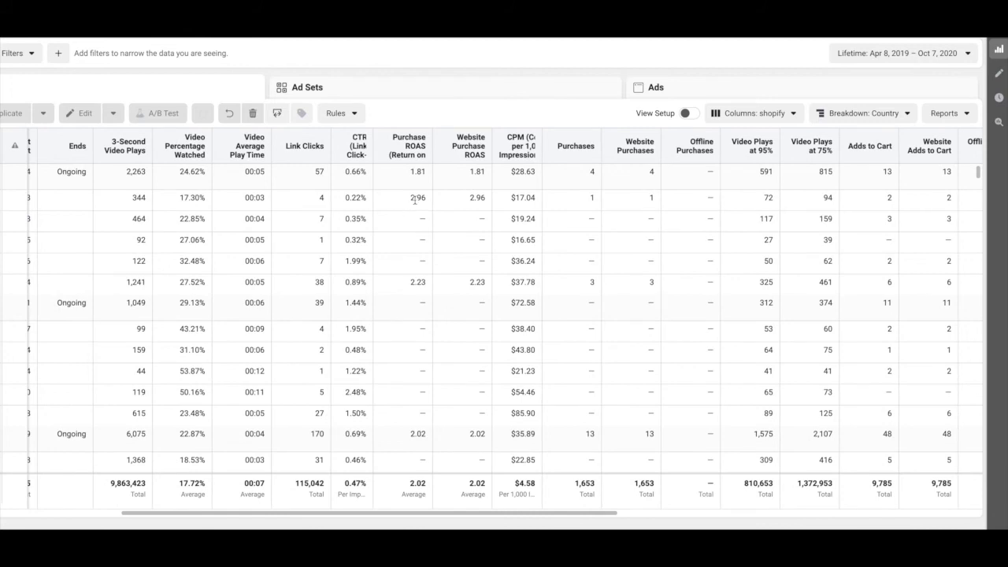
pyautogui.scroll(-5, 414, 282)
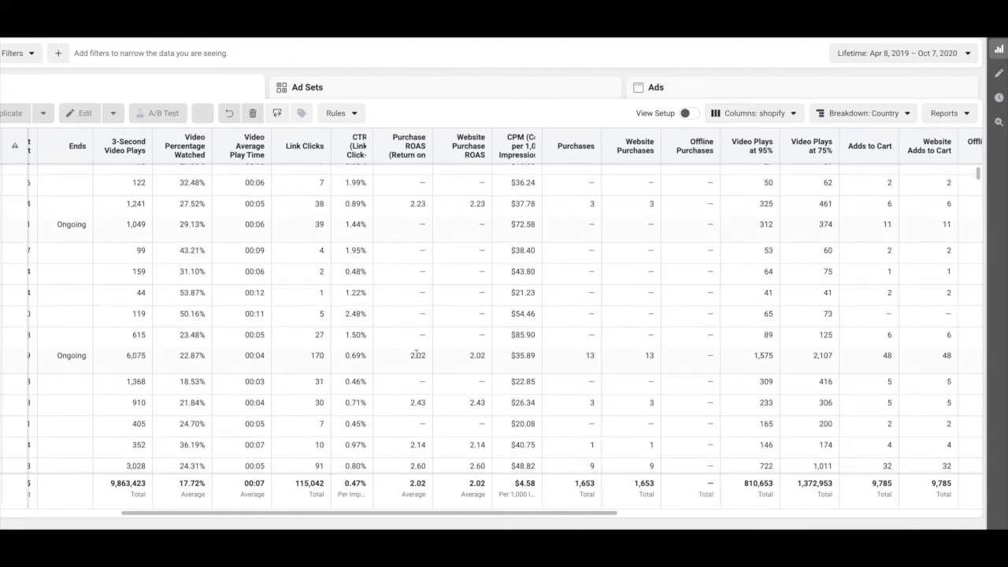
pyautogui.scroll(-10, 421, 372)
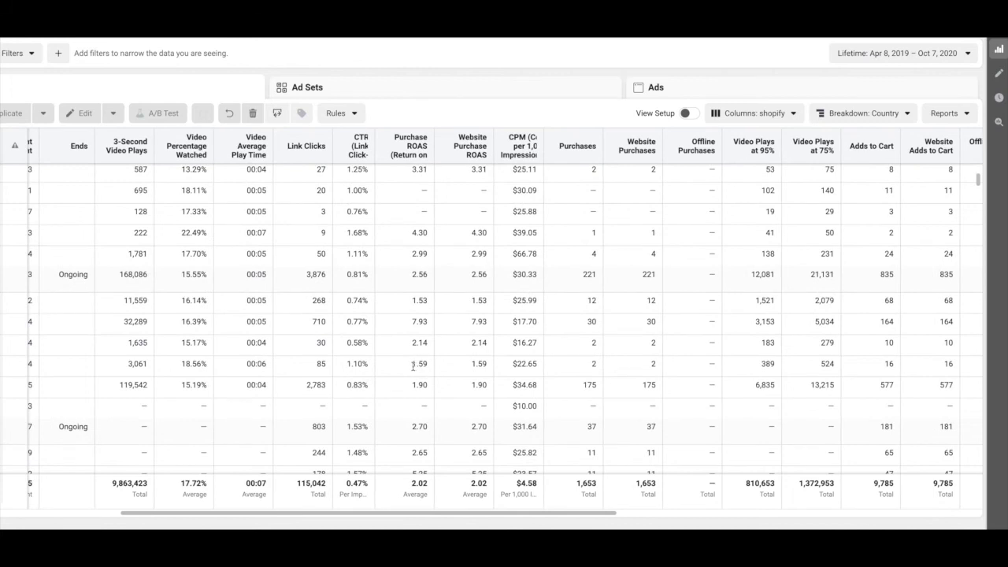
pyautogui.scroll(-6, 417, 364)
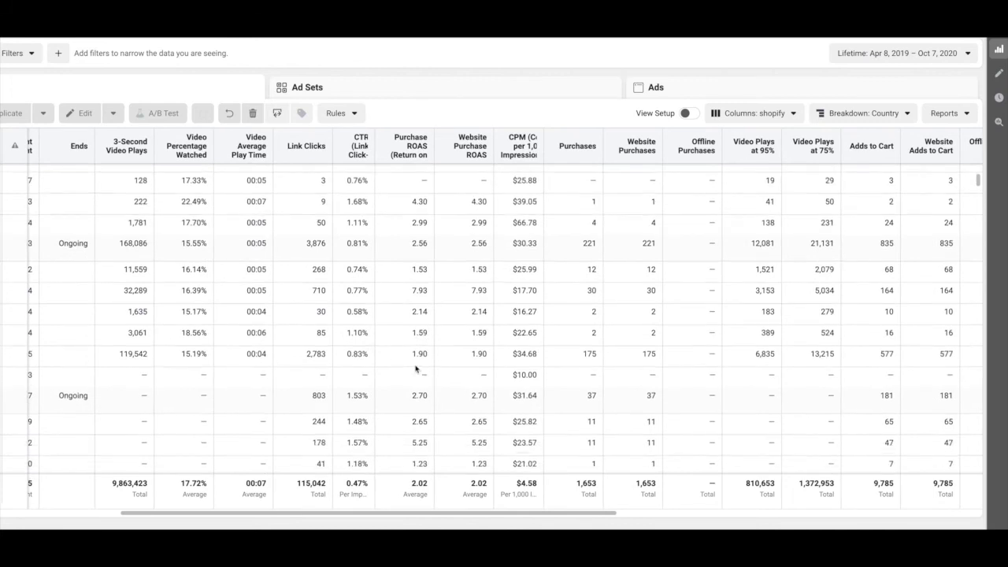
pyautogui.scroll(-10, 418, 362)
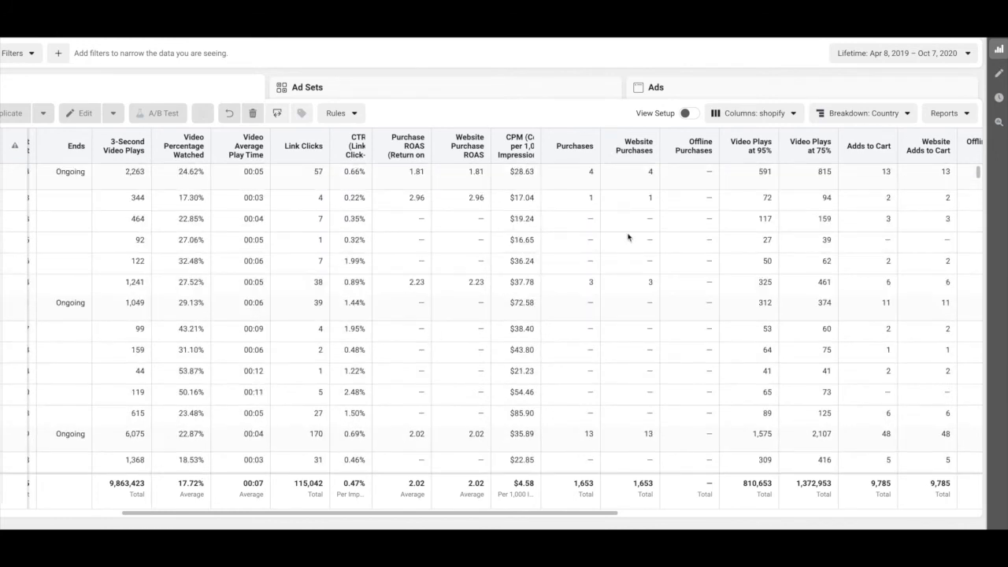
# - Clear the country breakdown from the campaign list
pyautogui.hscroll(5, 628, 236)
pyautogui.hscroll(2, 627, 236)
pyautogui.click(838, 114)
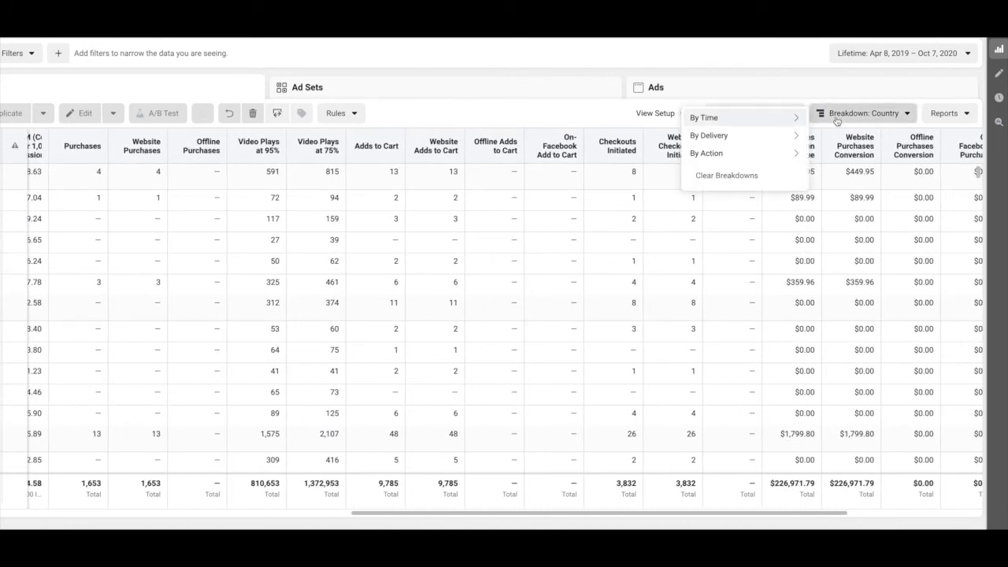
pyautogui.click(761, 184)
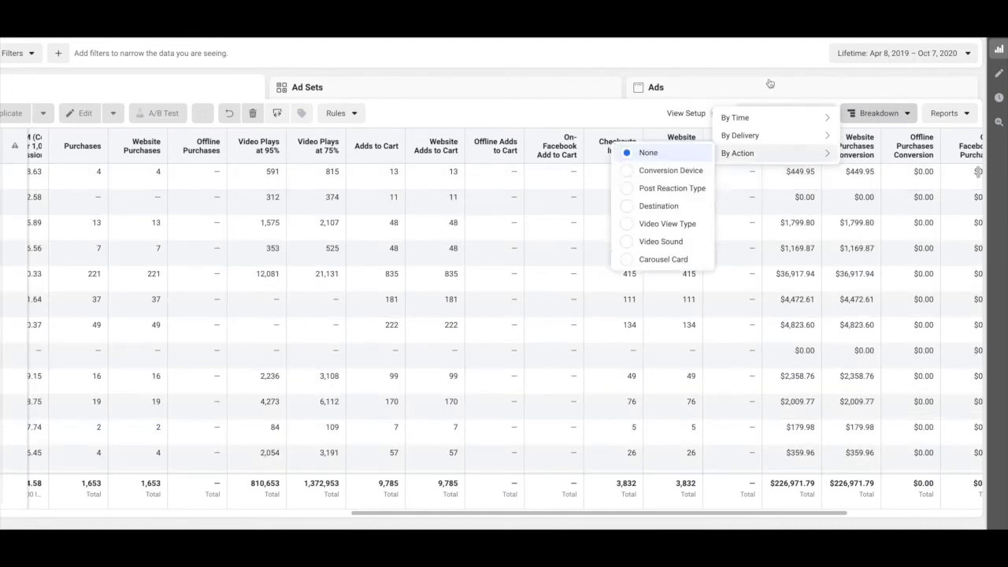
pyautogui.click(623, 73)
# - Examine the campaigns' metric columns from link clicks and purchase ROAS through adds to cart, checkouts initiated and conversion value to unique CTR and frequency
pyautogui.hscroll(-2, 369, 256)
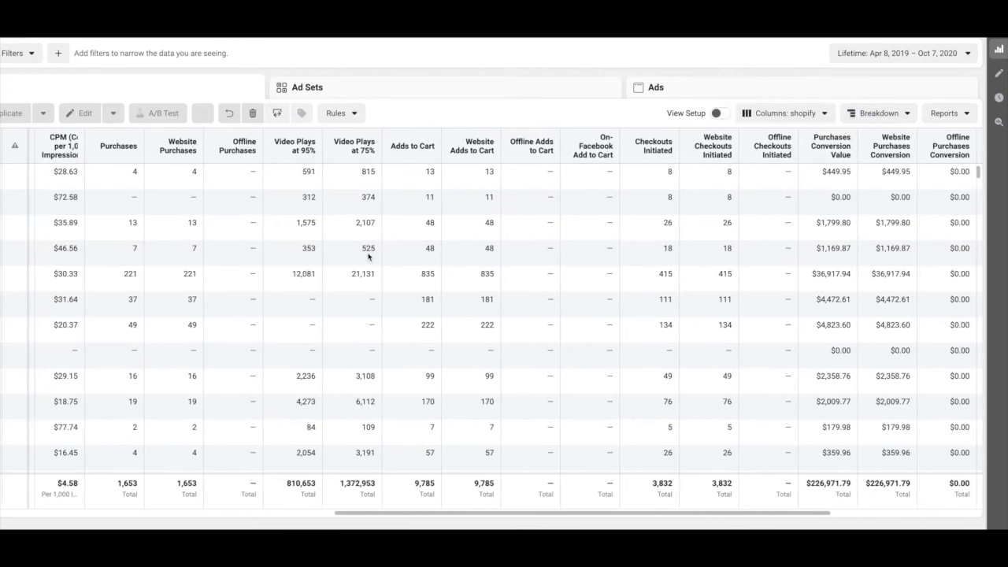
pyautogui.hscroll(-6, 368, 256)
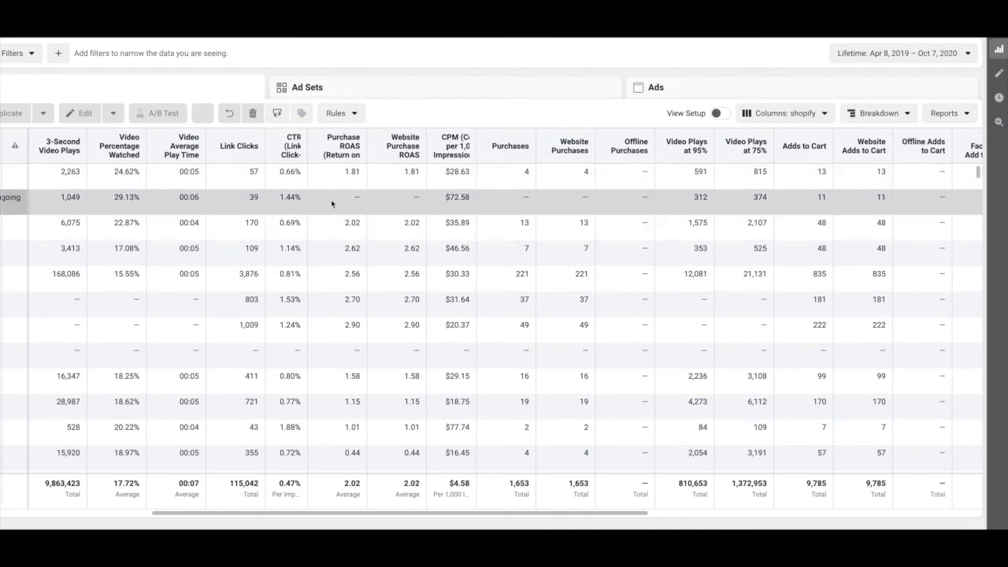
pyautogui.scroll(-1, 471, 240)
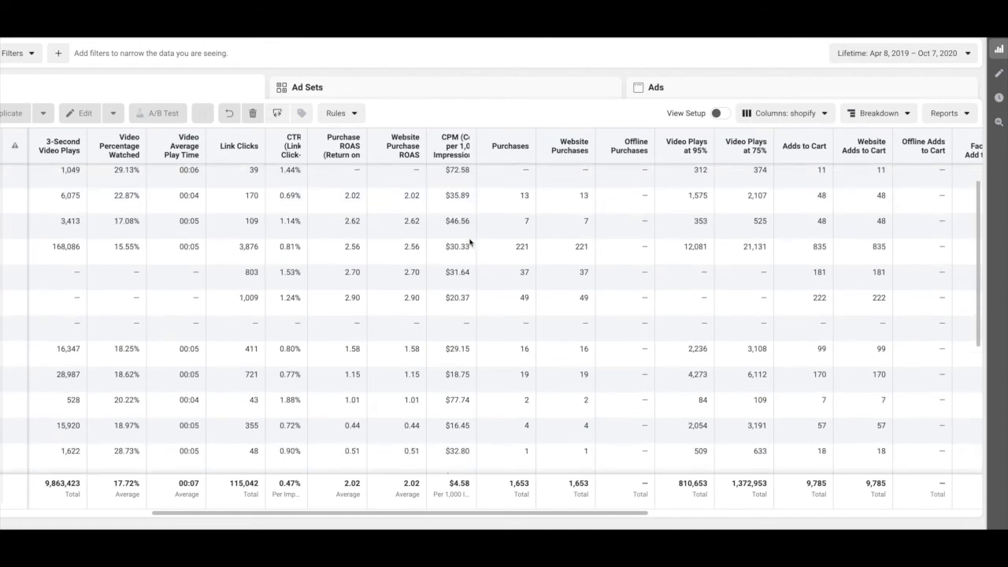
pyautogui.scroll(1, 470, 241)
pyautogui.hscroll(5, 464, 242)
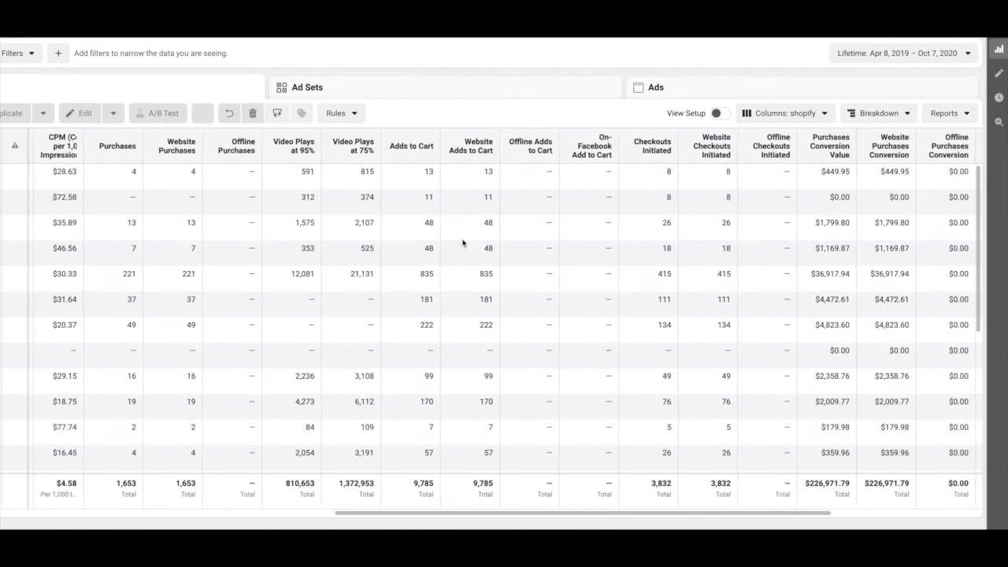
pyautogui.hscroll(1, 463, 242)
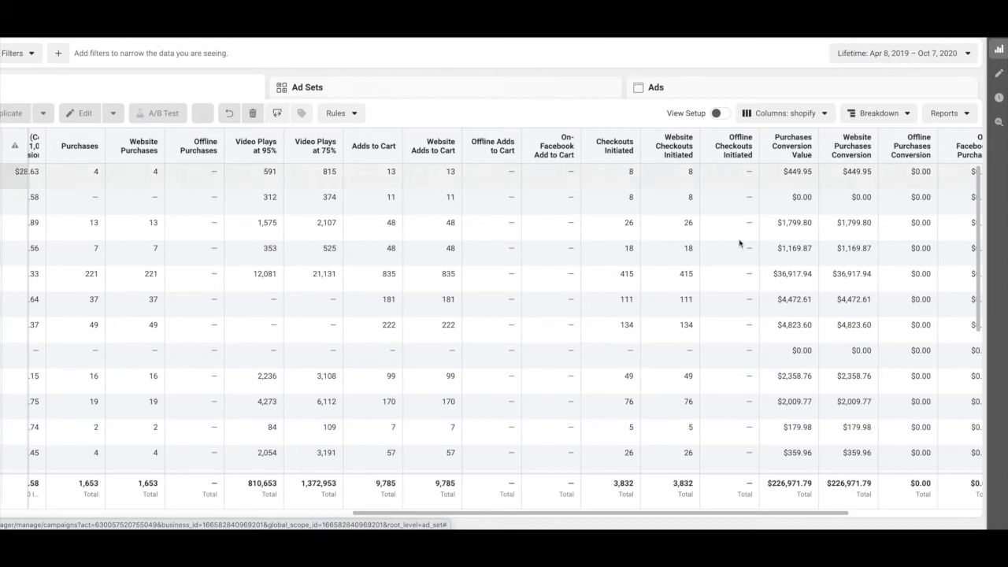
pyautogui.hscroll(4, 754, 228)
pyautogui.hscroll(3, 755, 233)
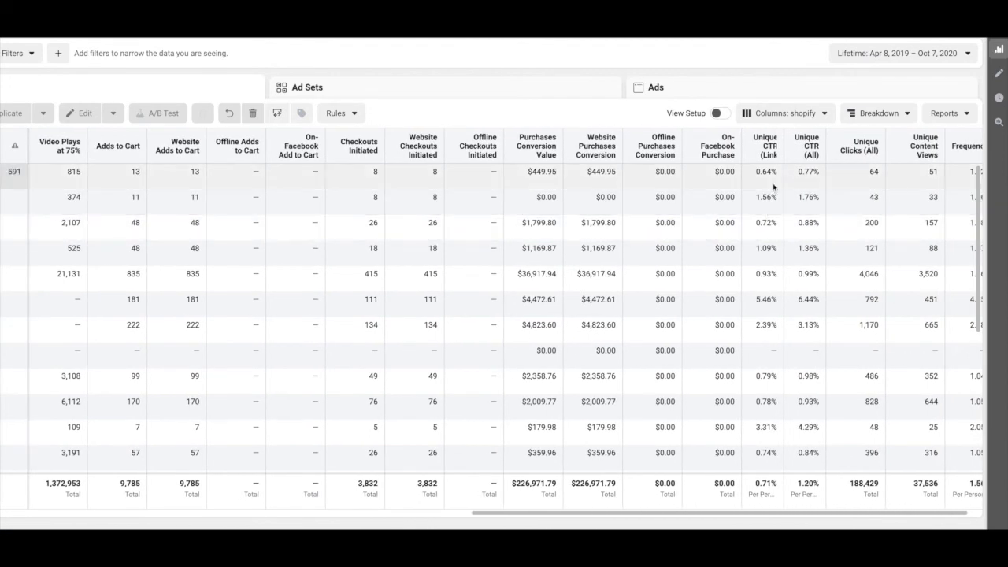
pyautogui.hscroll(1, 772, 187)
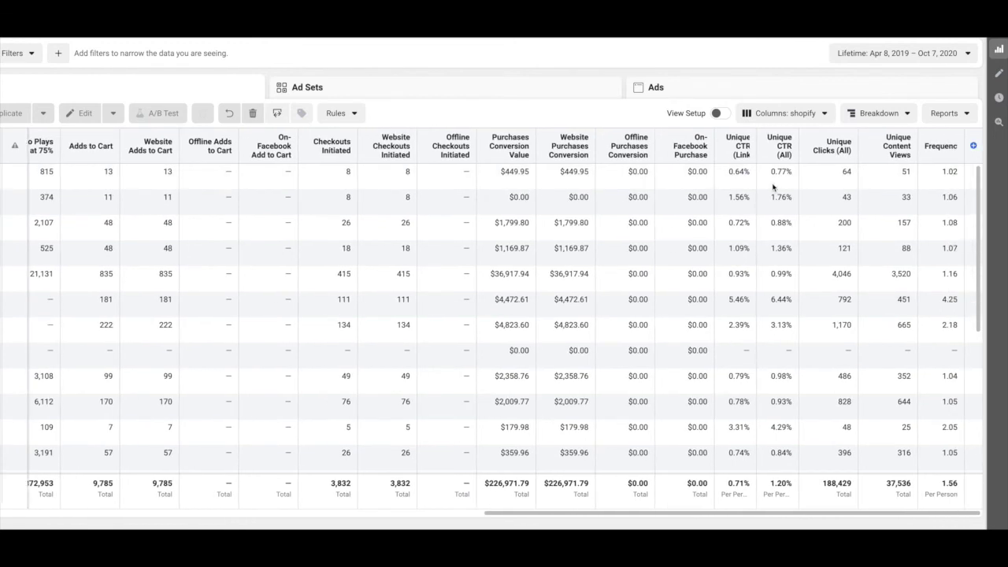